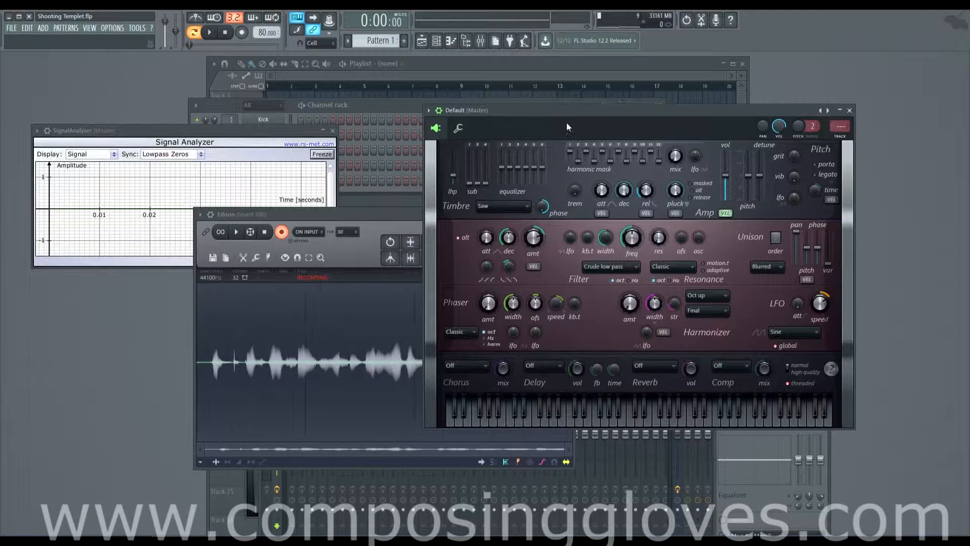
# Rearrange the Signal Analyzer window and the Default synth window so both stay visible side by side.
pyautogui.moveTo(297, 125); pyautogui.dragTo(340, 188)
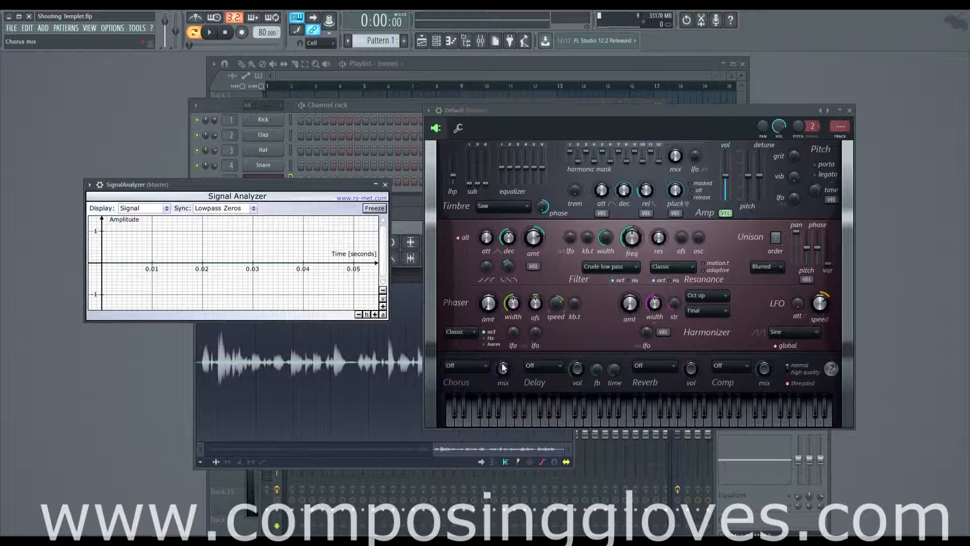
pyautogui.moveTo(671, 110); pyautogui.dragTo(654, 61)
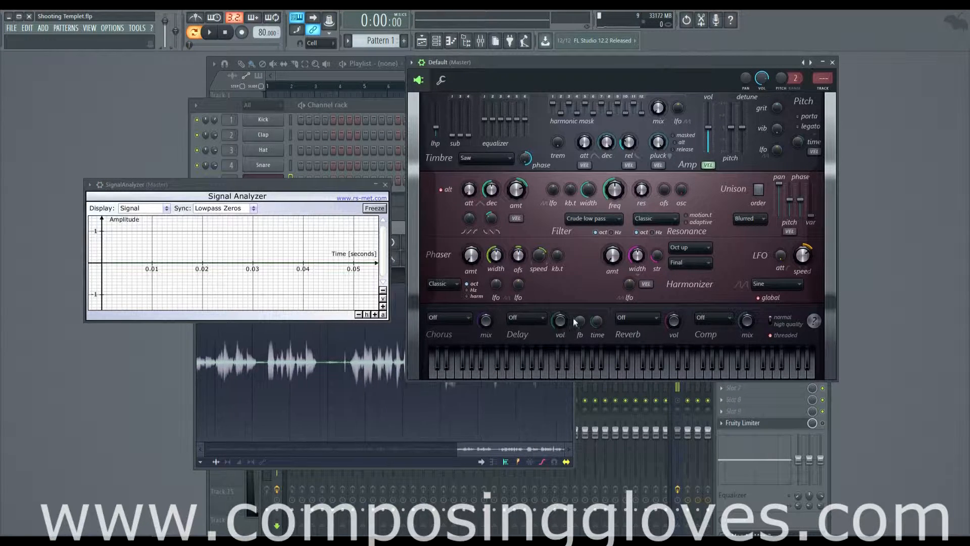
pyautogui.moveTo(537, 74); pyautogui.dragTo(517, 115)
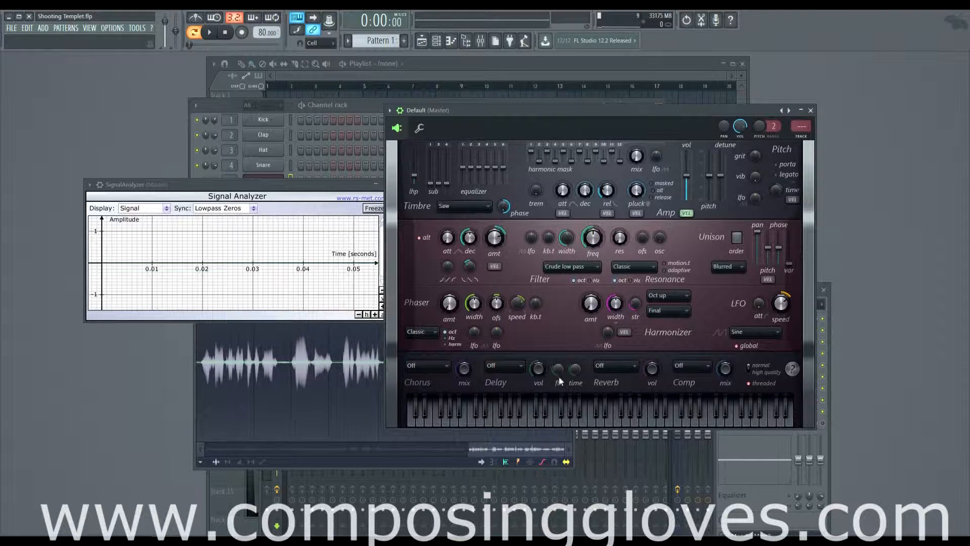
pyautogui.moveTo(538, 110); pyautogui.dragTo(547, 62)
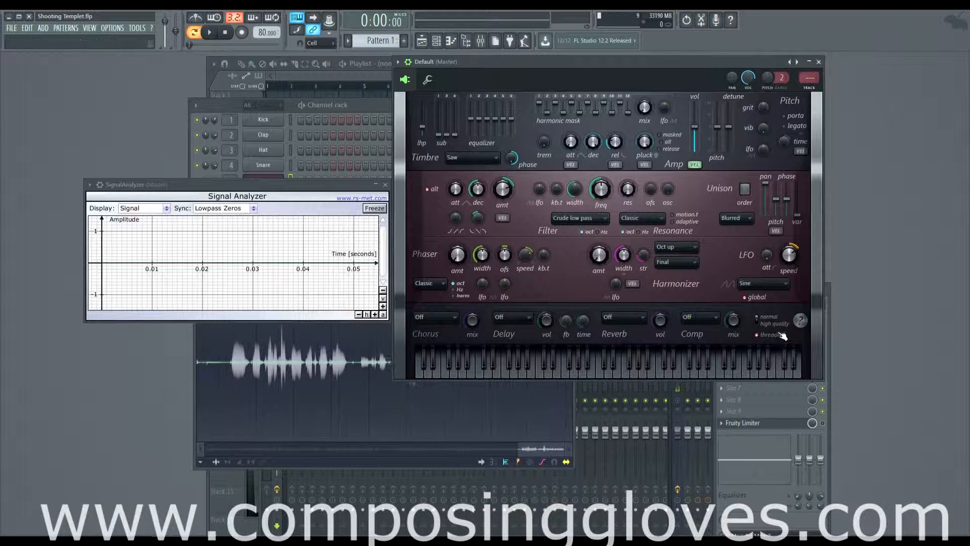
pyautogui.moveTo(553, 65); pyautogui.dragTo(553, 90)
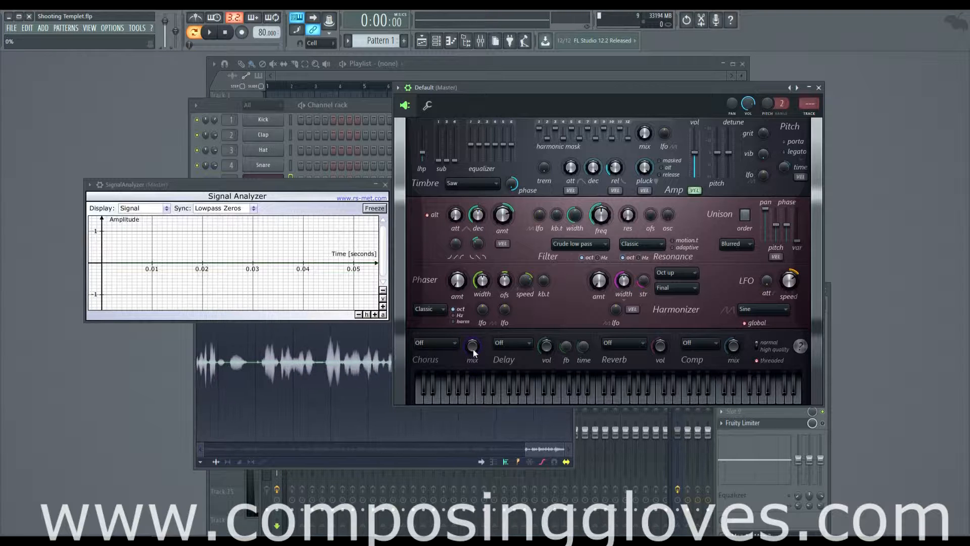
# Set the Default synth's chorus type to Classic.
pyautogui.click(440, 349)
pyautogui.click(443, 348)
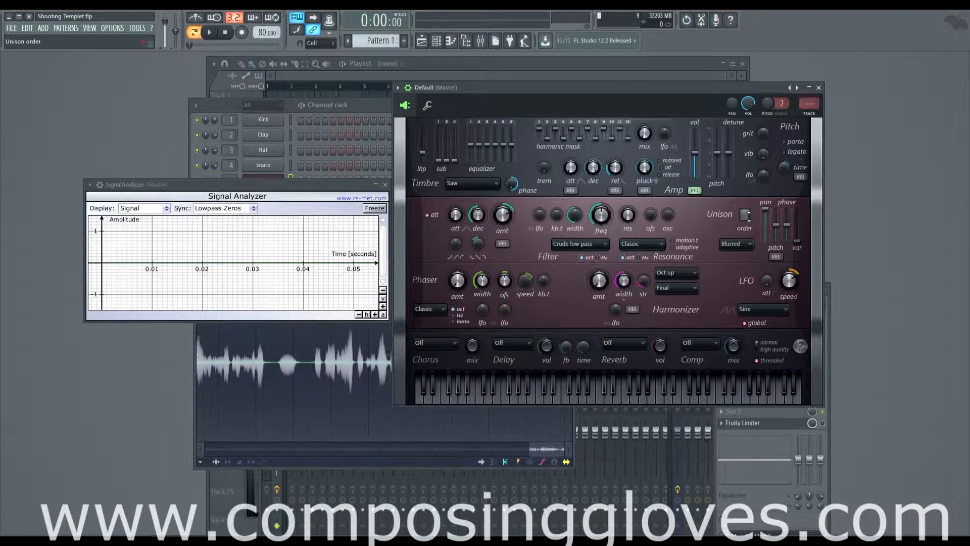
pyautogui.click(437, 343)
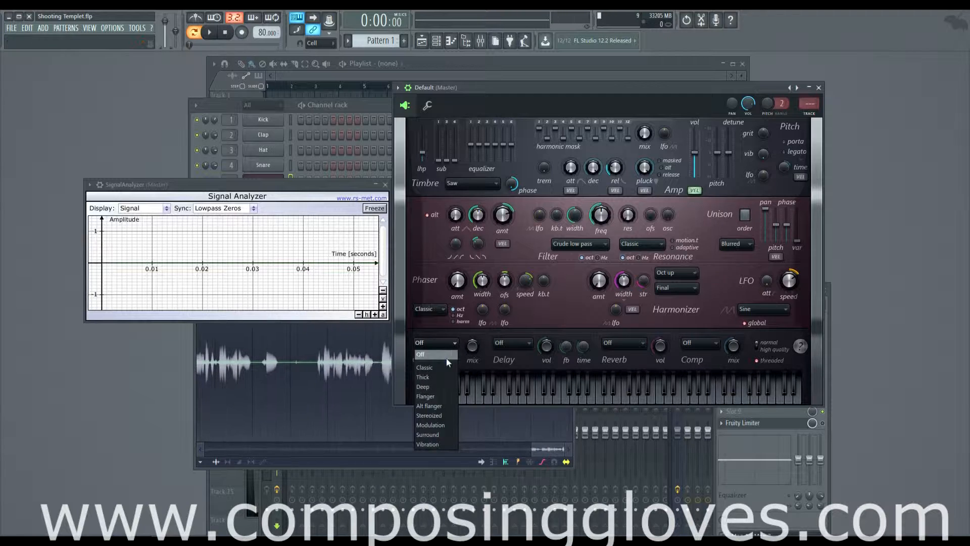
pyautogui.click(448, 353)
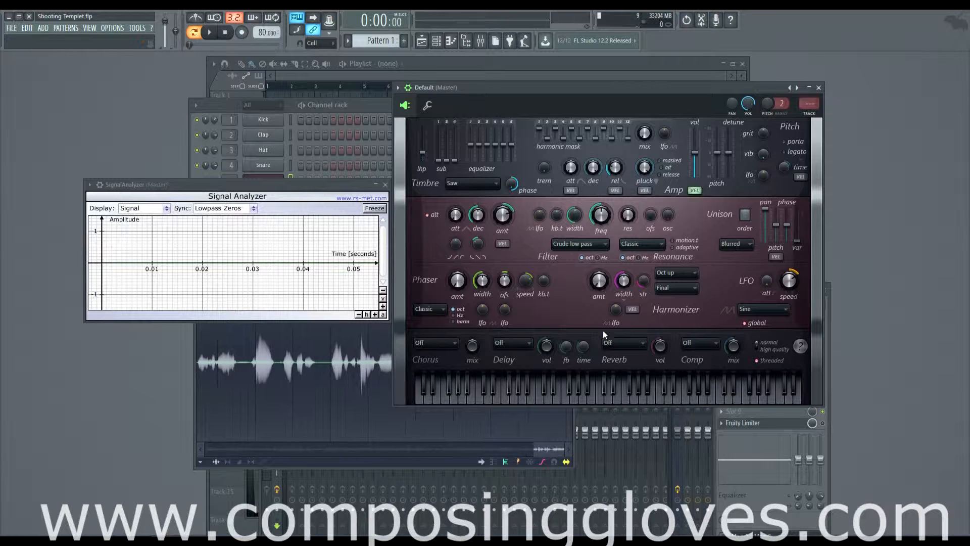
pyautogui.click(439, 343)
pyautogui.click(446, 367)
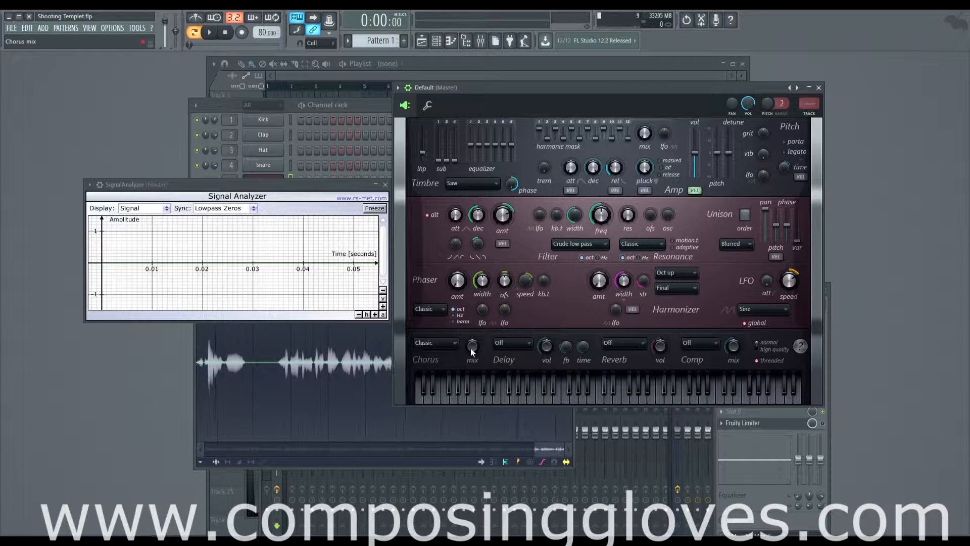
# Play test notes on the synth while raising the chorus mix.
pyautogui.press('c')
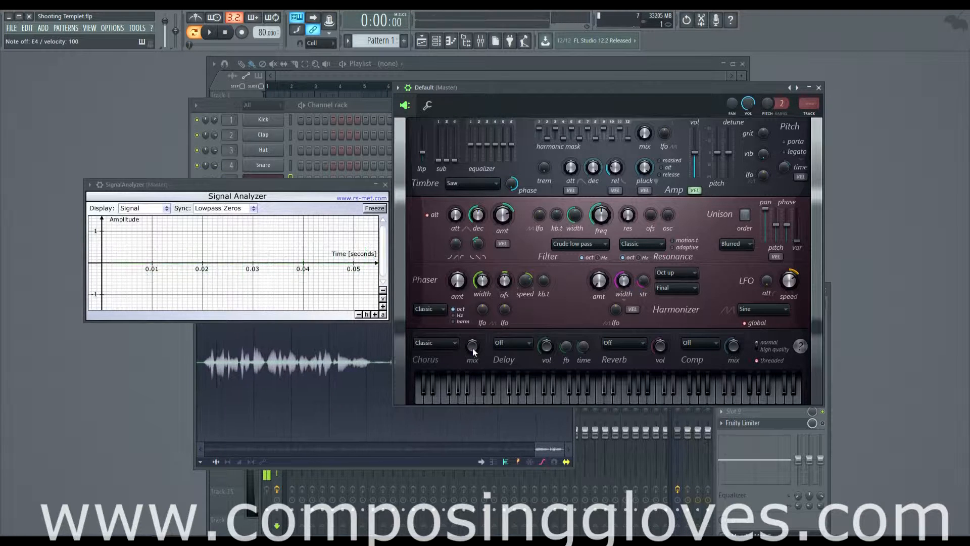
pyautogui.press('e')
pyautogui.moveTo(472, 348); pyautogui.dragTo(472, 321)
pyautogui.press('t')
pyautogui.press('u')
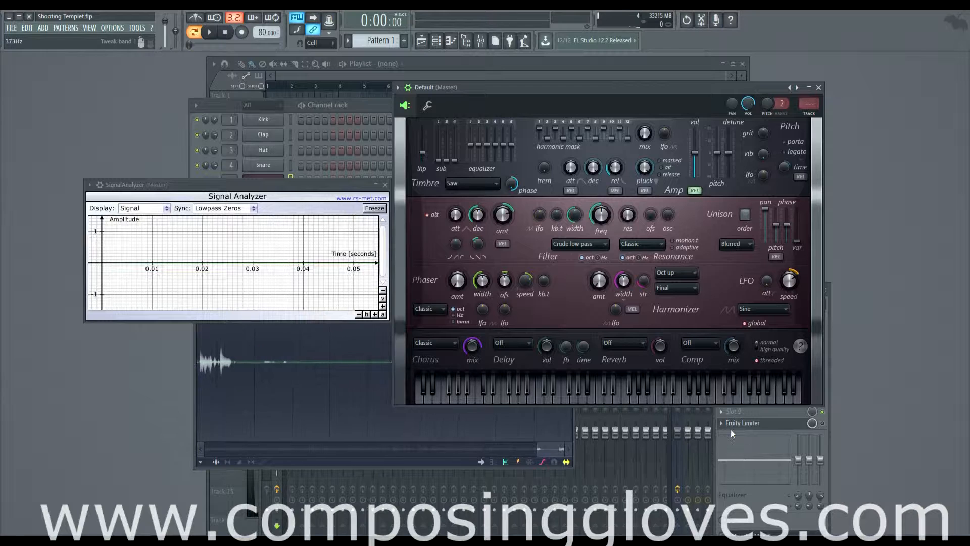
# View the mixer's master track, return to the synth and play a few test notes through the Classic chorus.
pyautogui.click(258, 505)
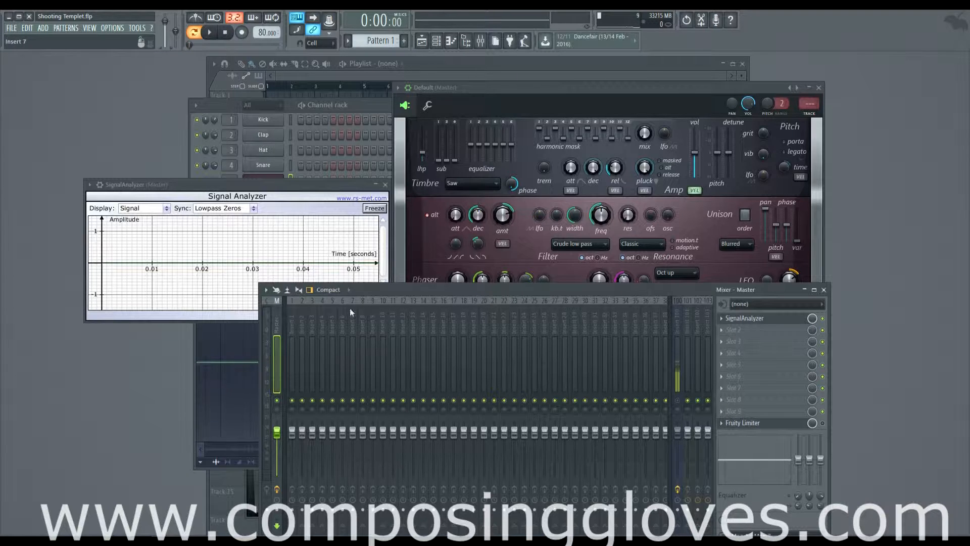
pyautogui.click(493, 89)
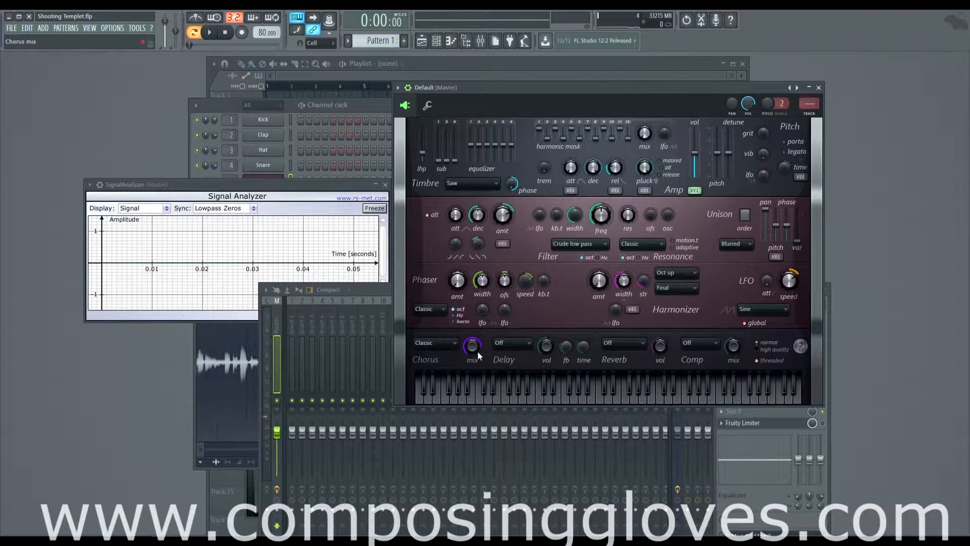
pyautogui.press('z')
pyautogui.press('c')
pyautogui.press('b')
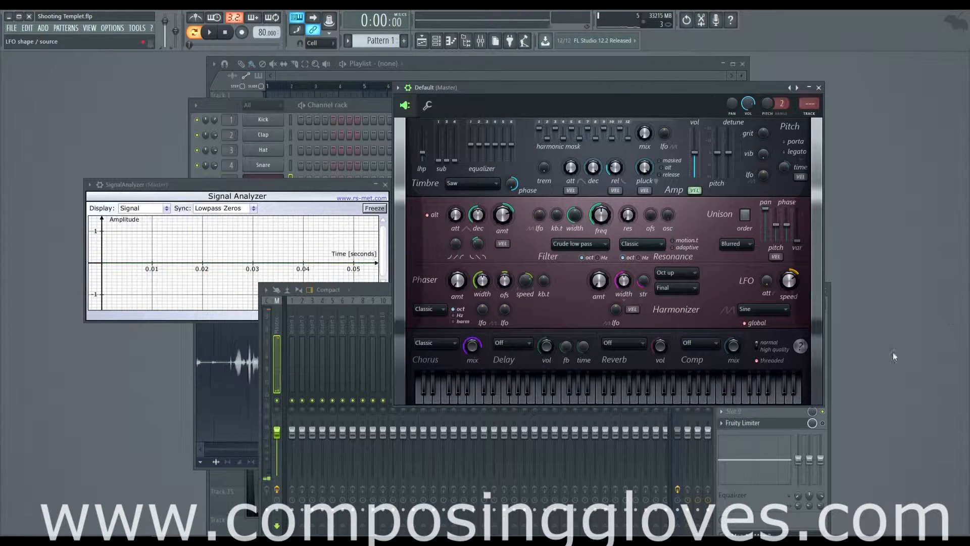
# Set the synth's compression type to Limiting and play test notes through it.
pyautogui.click(708, 345)
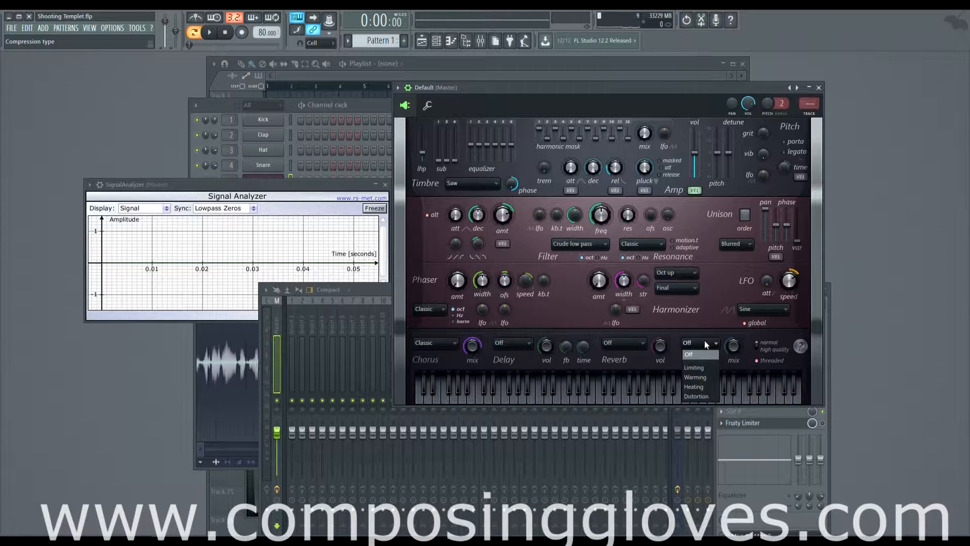
pyautogui.click(704, 368)
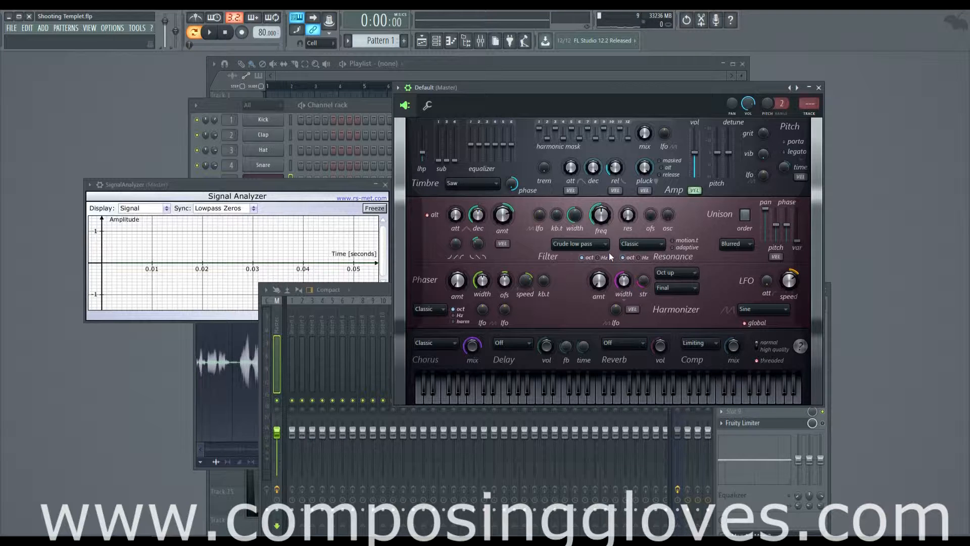
pyautogui.press('c')
pyautogui.press('b')
pyautogui.press('m')
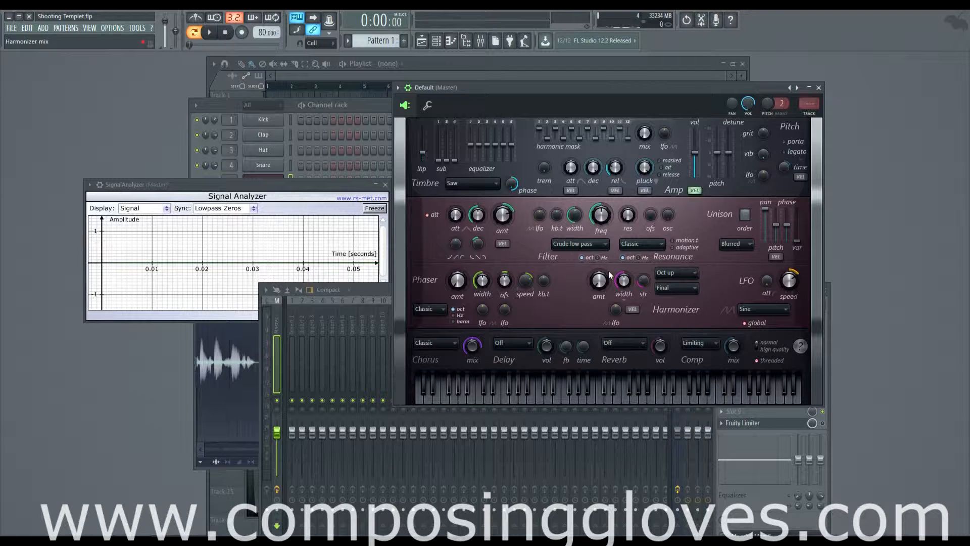
# Open the Fruity Limiter on the master track and move its window clear of the mixer's effect slots.
pyautogui.click(742, 422)
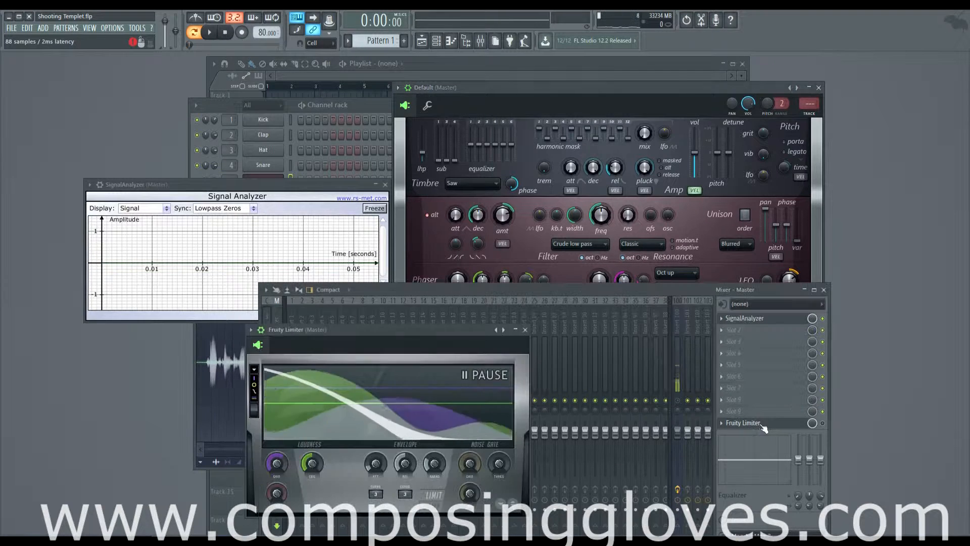
pyautogui.moveTo(421, 327); pyautogui.dragTo(403, 260)
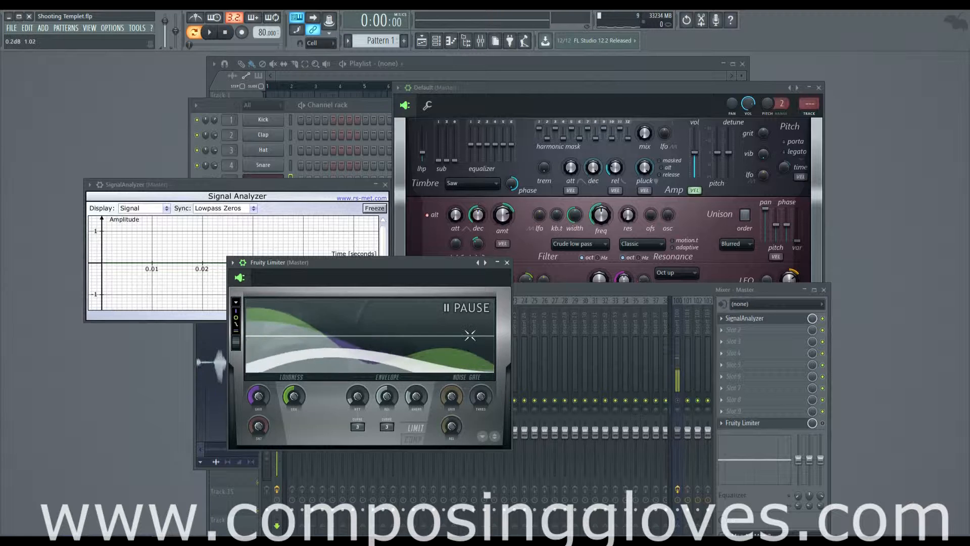
# Compare the synth's sound with compression Off and Limiting by playing notes between the two settings.
pyautogui.click(744, 284)
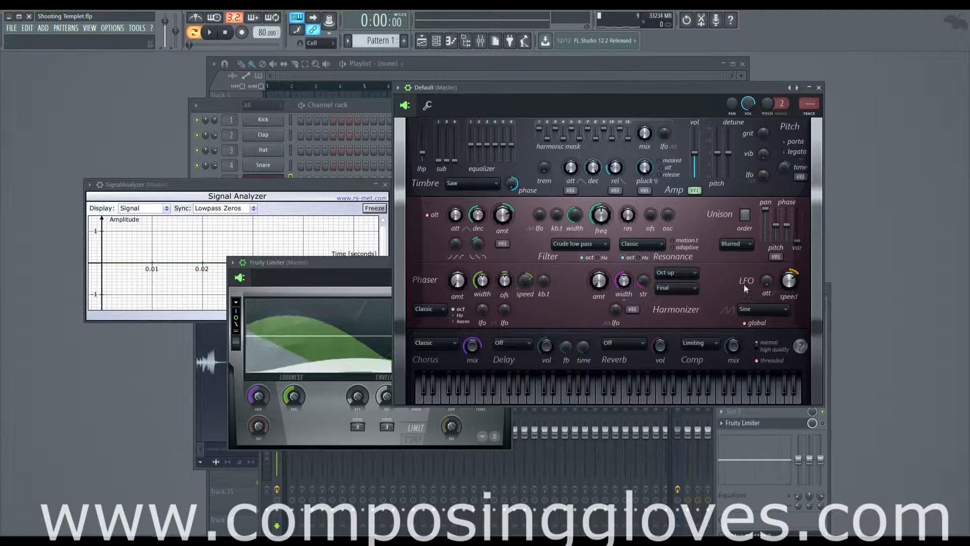
pyautogui.click(699, 343)
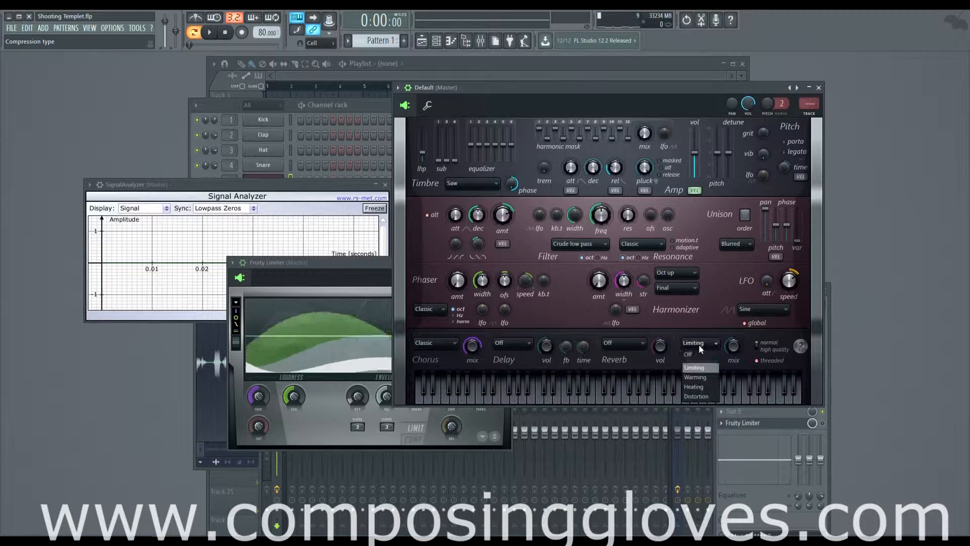
pyautogui.click(704, 353)
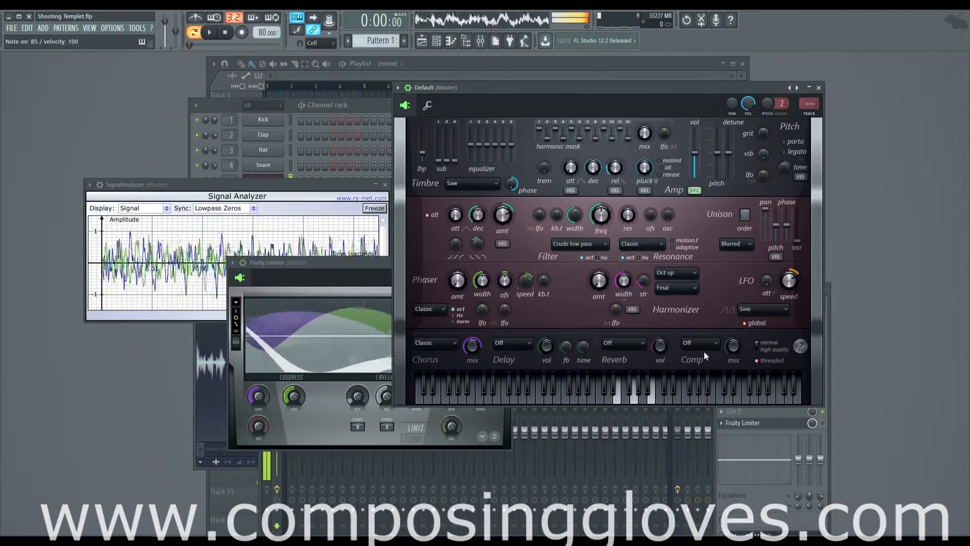
pyautogui.click(706, 346)
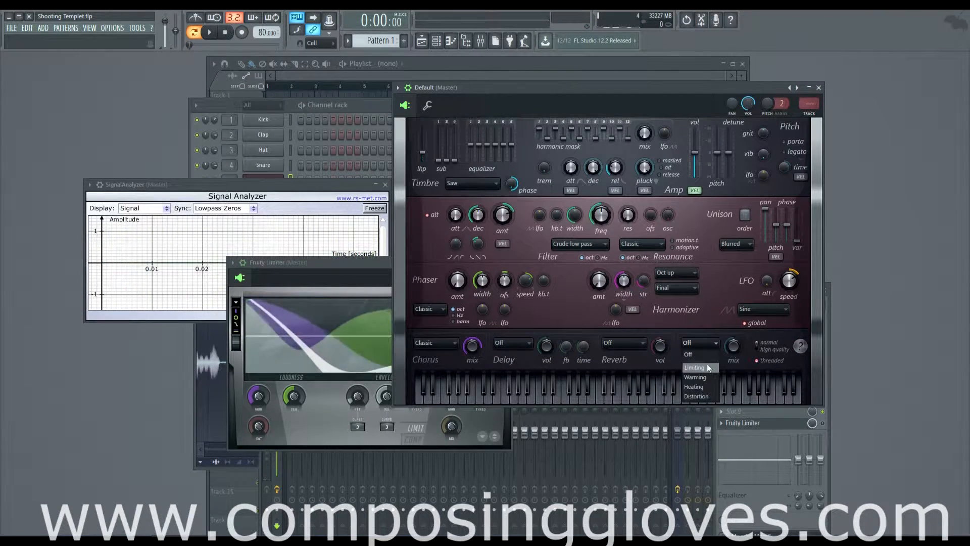
pyautogui.click(707, 362)
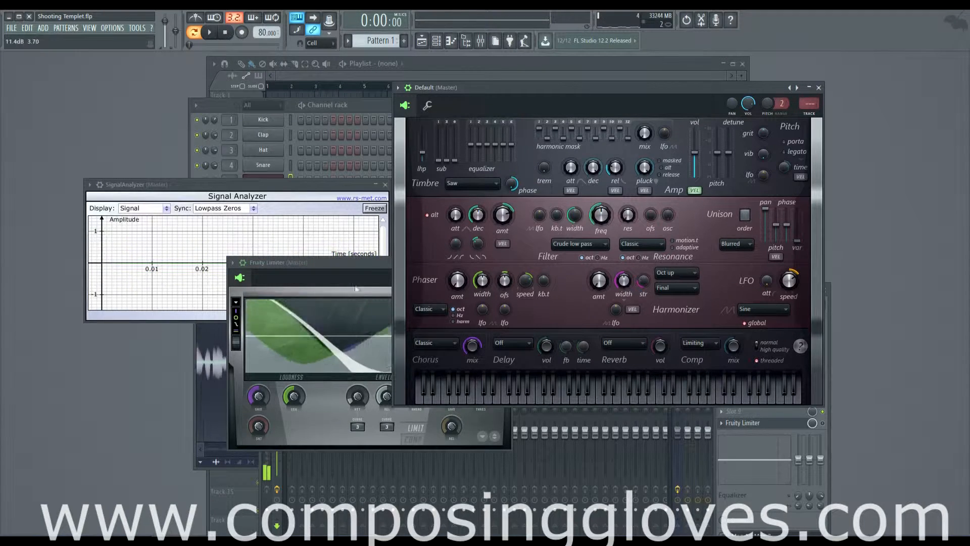
pyautogui.click(363, 263)
pyautogui.click(562, 89)
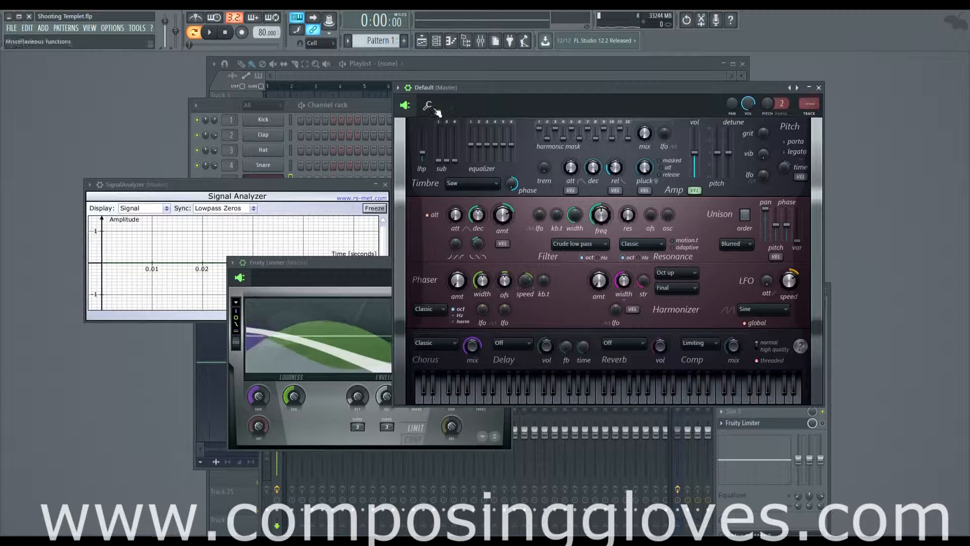
pyautogui.click(188, 140)
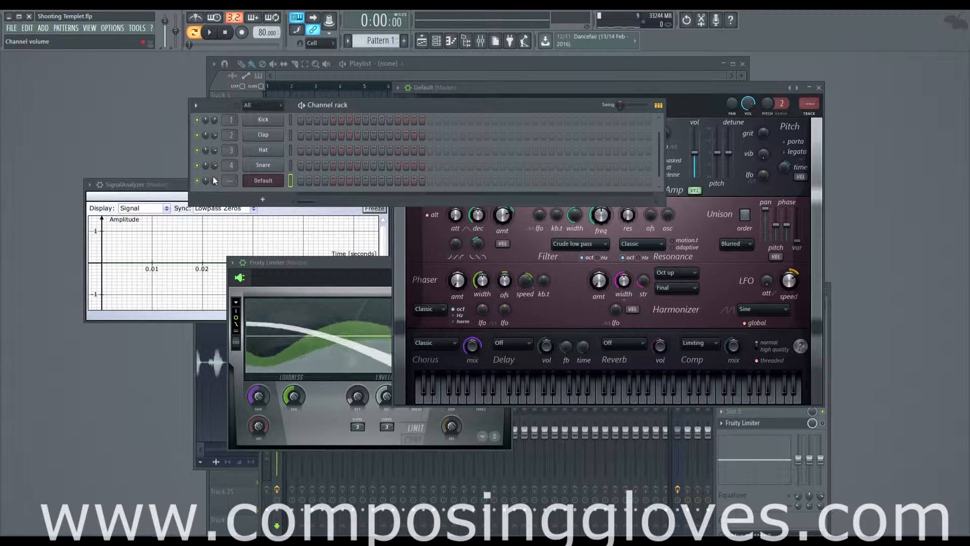
pyautogui.click(697, 88)
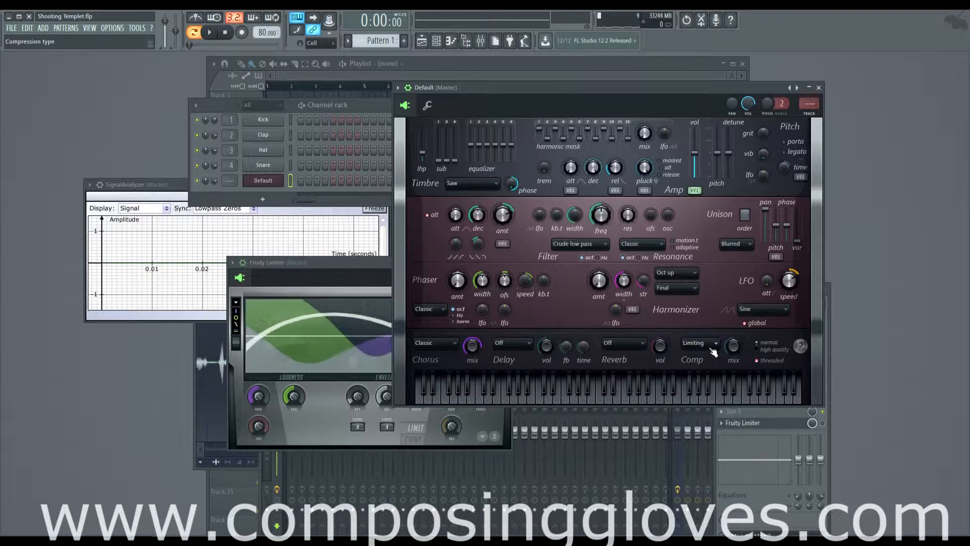
# Enable the Fruity Limiter on the master track and set the synth's compression type to Off.
pyautogui.click(822, 423)
pyautogui.click(596, 90)
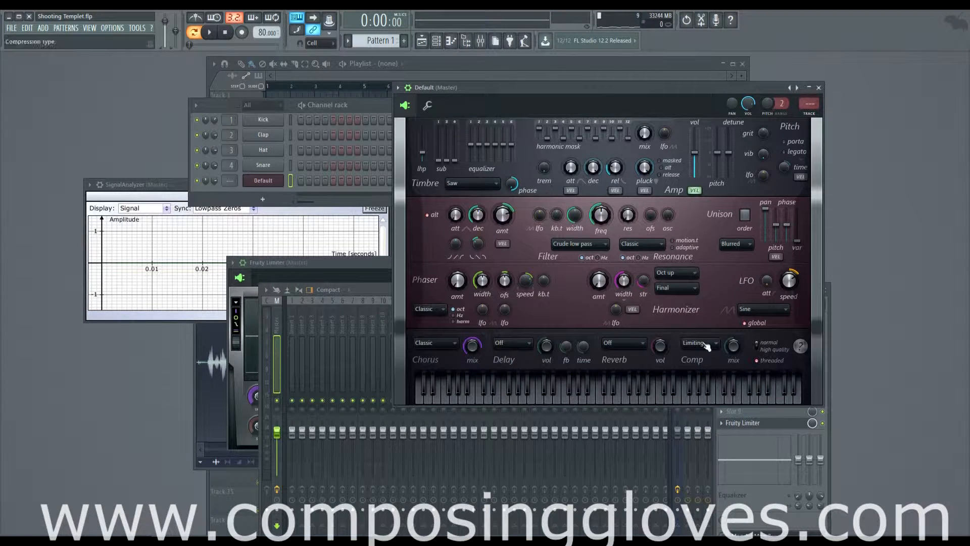
pyautogui.click(697, 342)
pyautogui.click(702, 355)
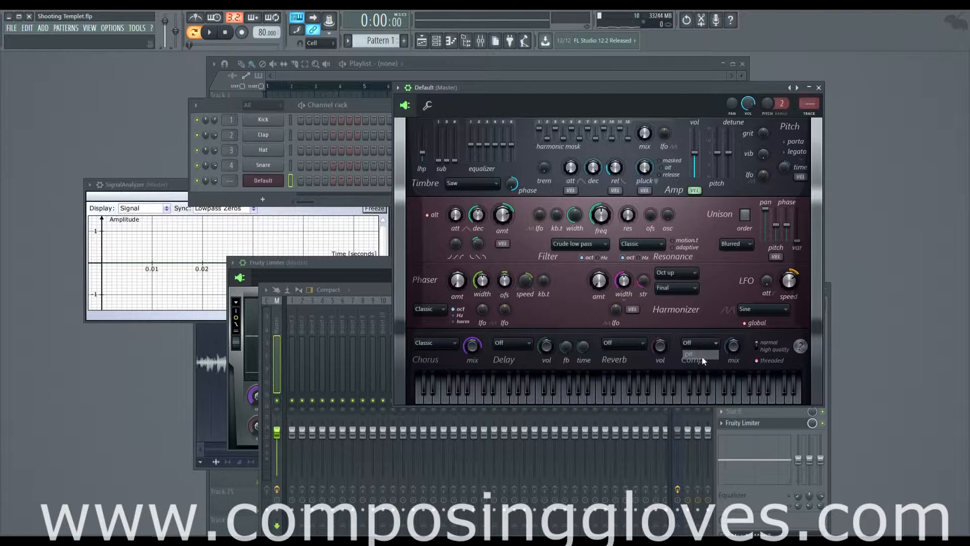
# Bring up the master track's Fruity Limiter and lower its gain.
pyautogui.click(747, 434)
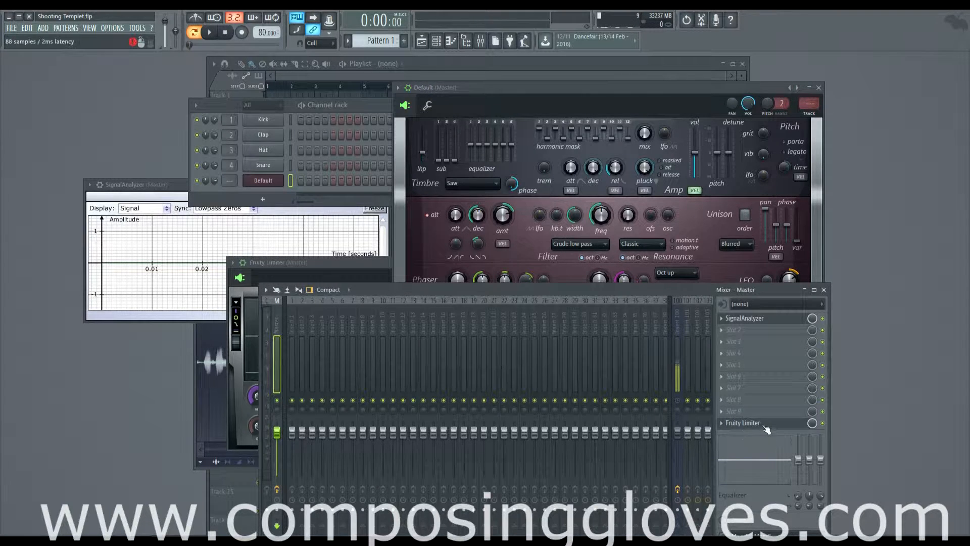
pyautogui.click(762, 426)
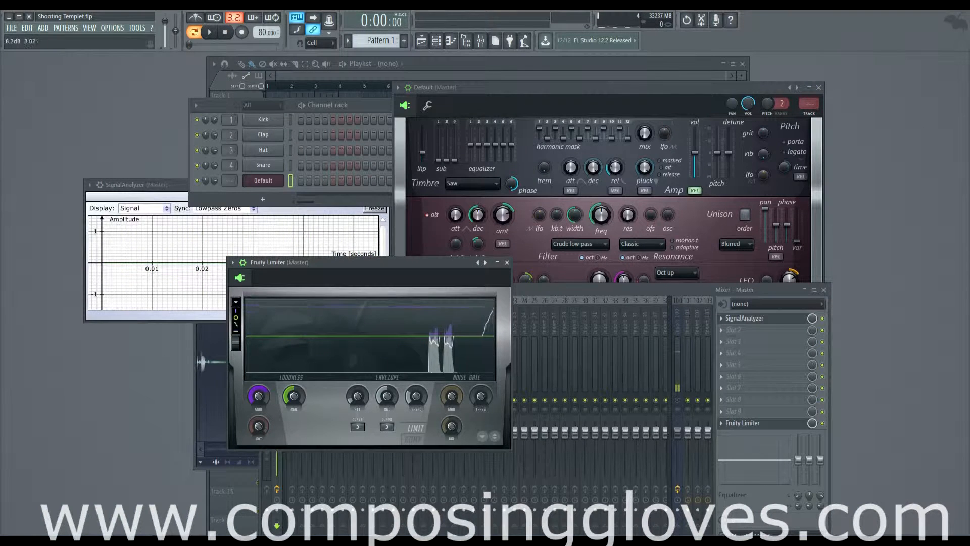
pyautogui.moveTo(253, 401); pyautogui.dragTo(253, 416)
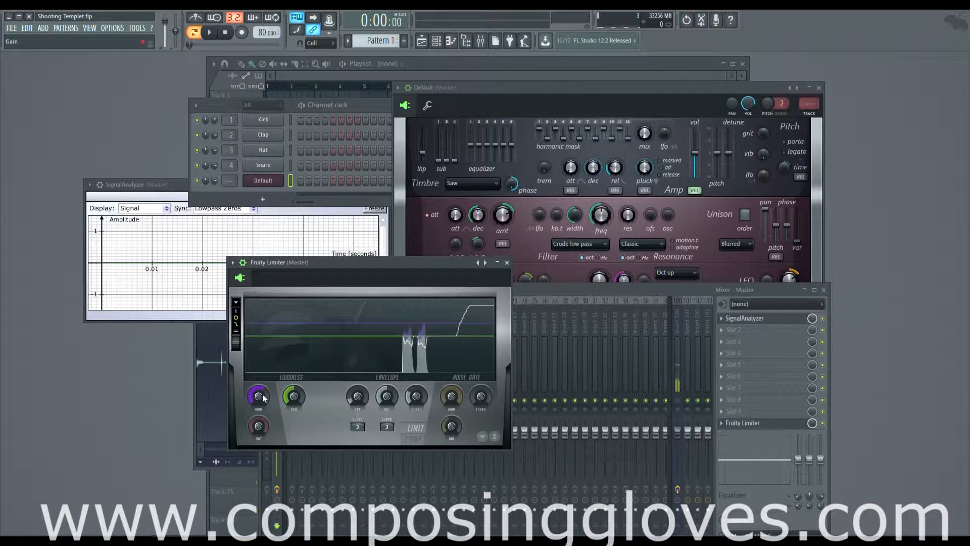
# Play test notes on the synth and examine the signal in the Signal Analyzer and Fruity Limiter displays.
pyautogui.click(616, 95)
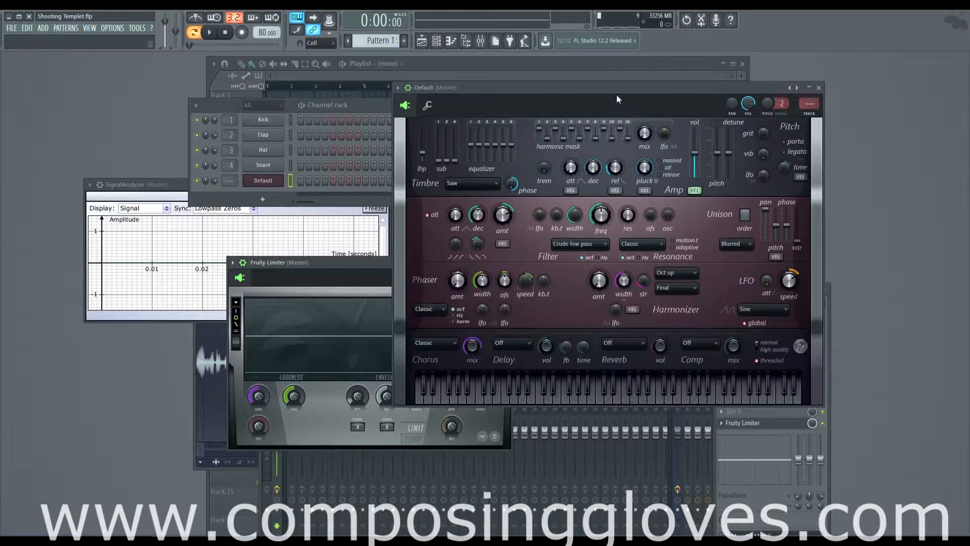
pyautogui.click(193, 194)
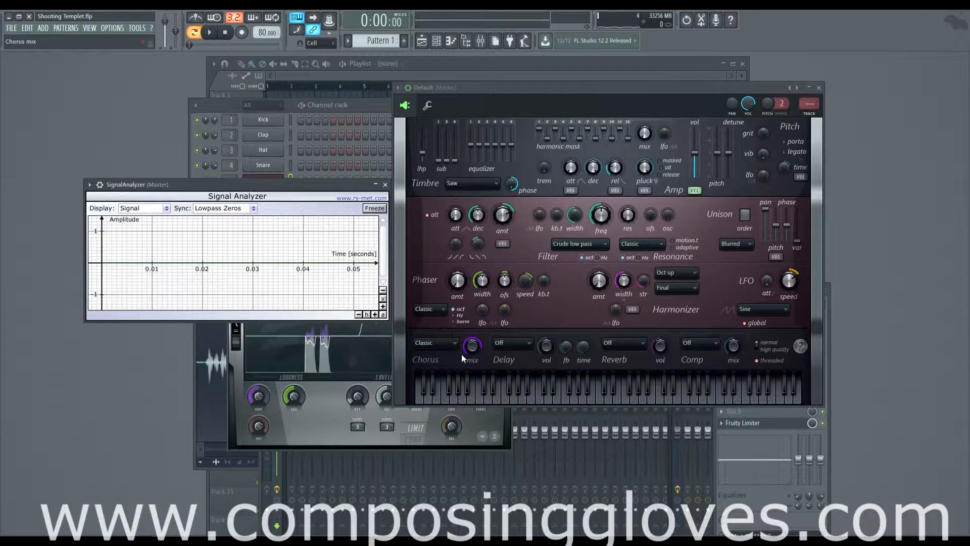
pyautogui.click(317, 387)
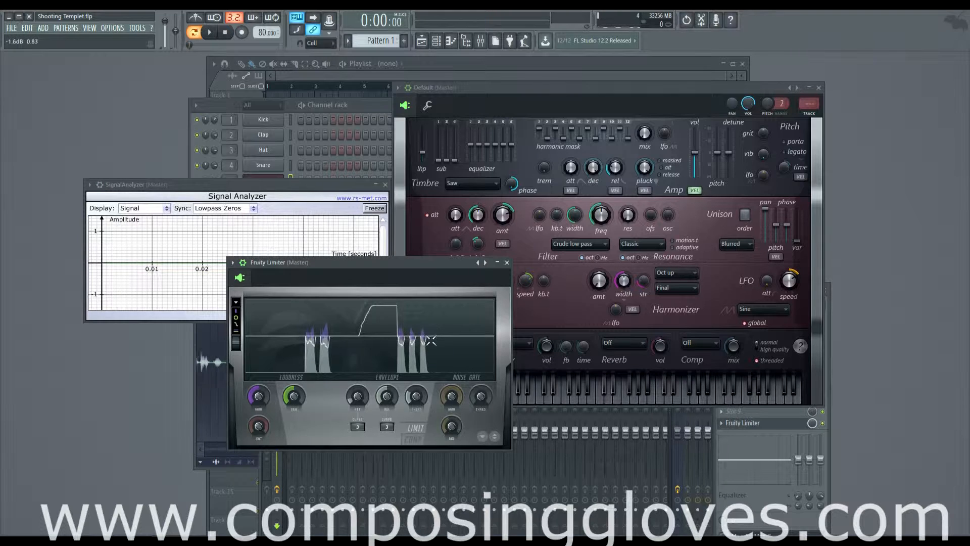
# Bring the synth window forward and select the Classic chorus type.
pyautogui.click(577, 95)
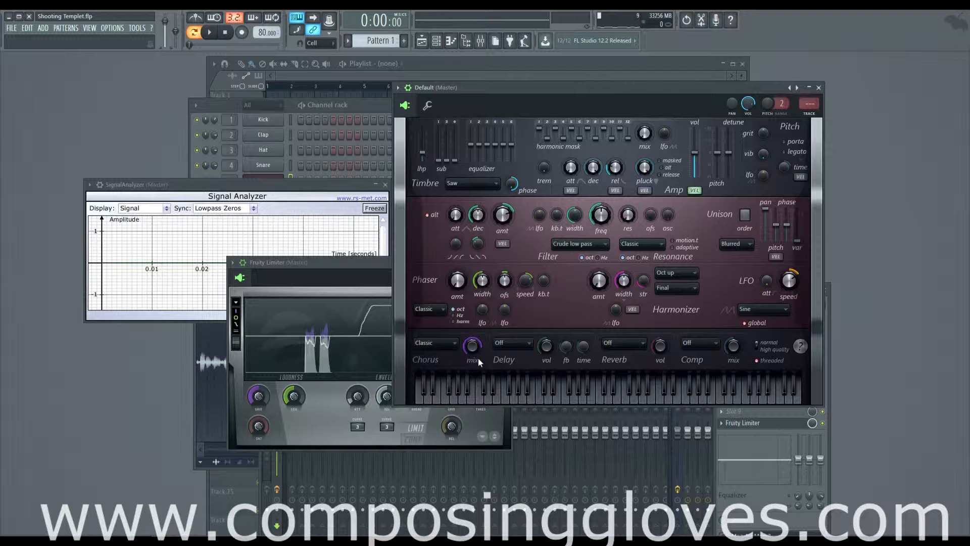
pyautogui.click(449, 345)
pyautogui.click(449, 345)
pyautogui.click(452, 346)
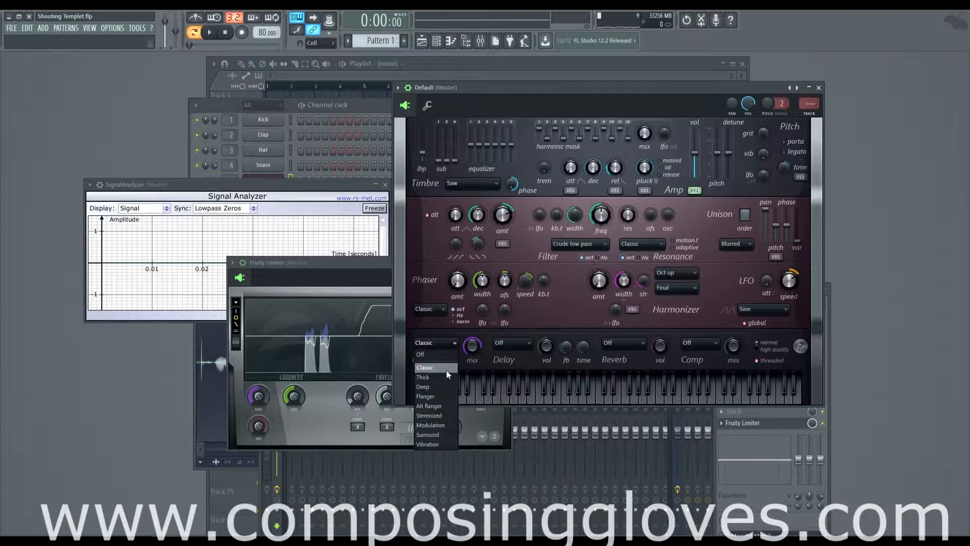
pyautogui.click(447, 371)
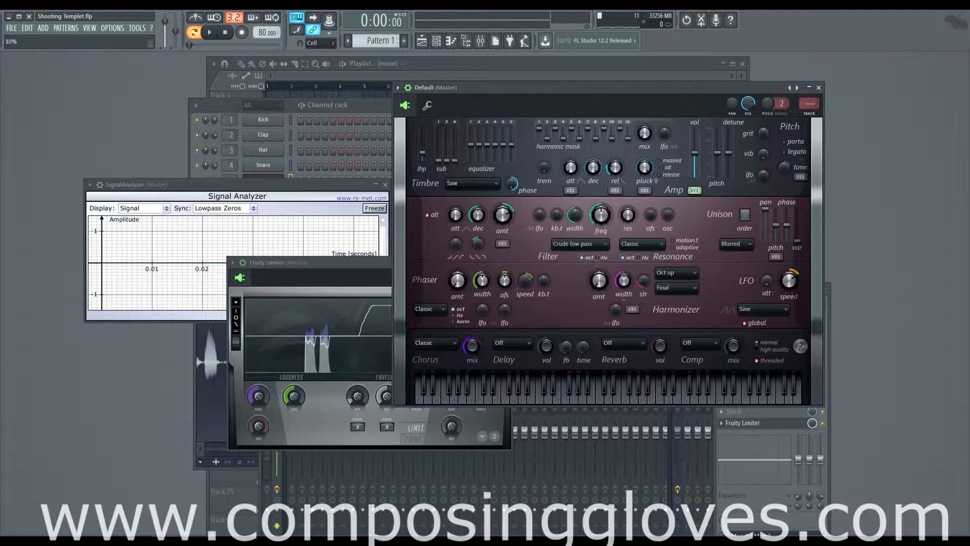
# Set the chorus type to Thick and play test notes to hear it.
pyautogui.click(444, 345)
pyautogui.click(441, 377)
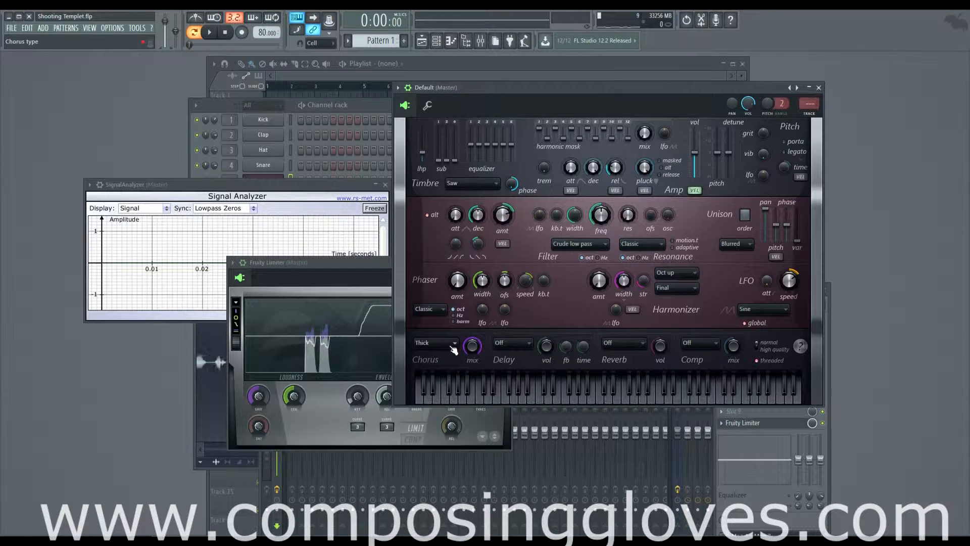
pyautogui.press('c')
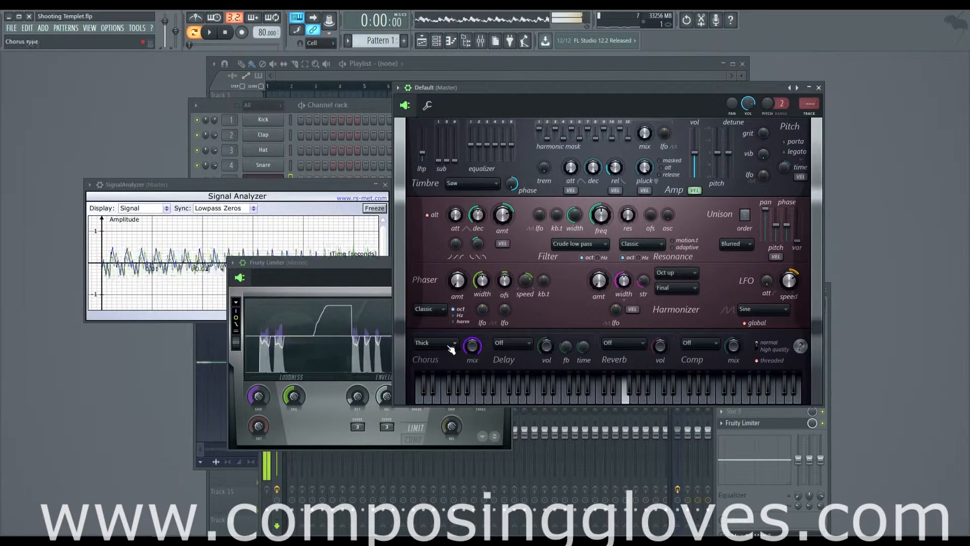
pyautogui.press('b')
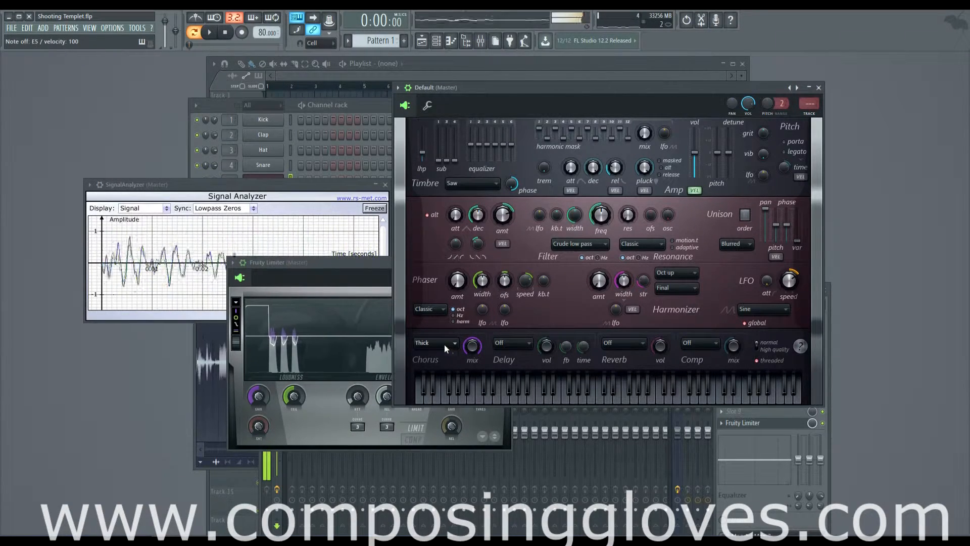
# Set the chorus type to Deep and play a run of test notes to hear it.
pyautogui.click(445, 345)
pyautogui.click(447, 386)
pyautogui.press('c')
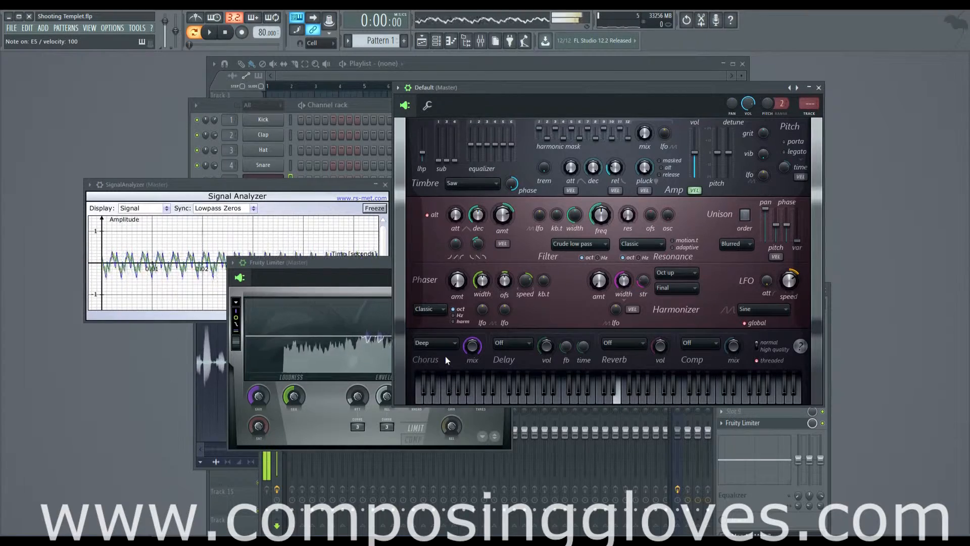
pyautogui.press('b')
pyautogui.press('v')
pyautogui.press('c')
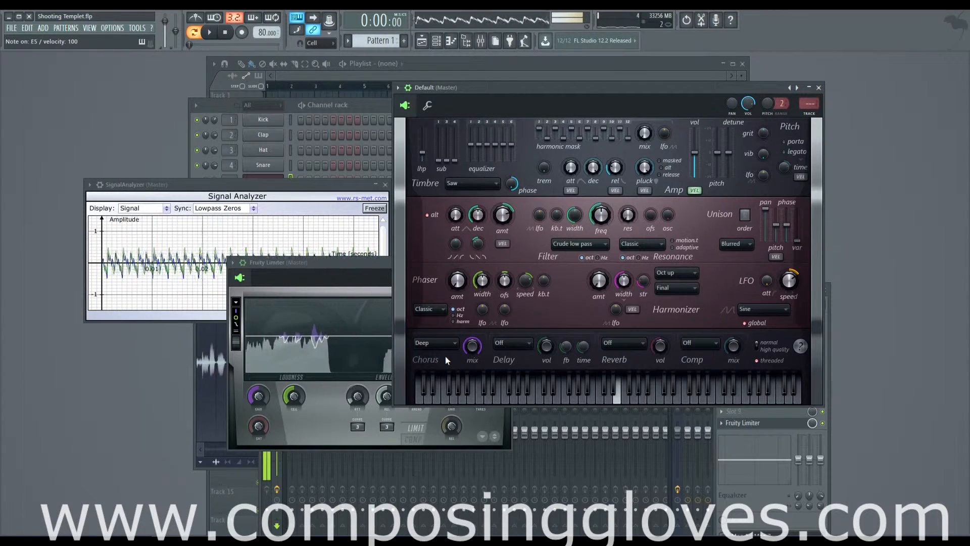
pyautogui.press('b')
pyautogui.press('n')
pyautogui.press(',')
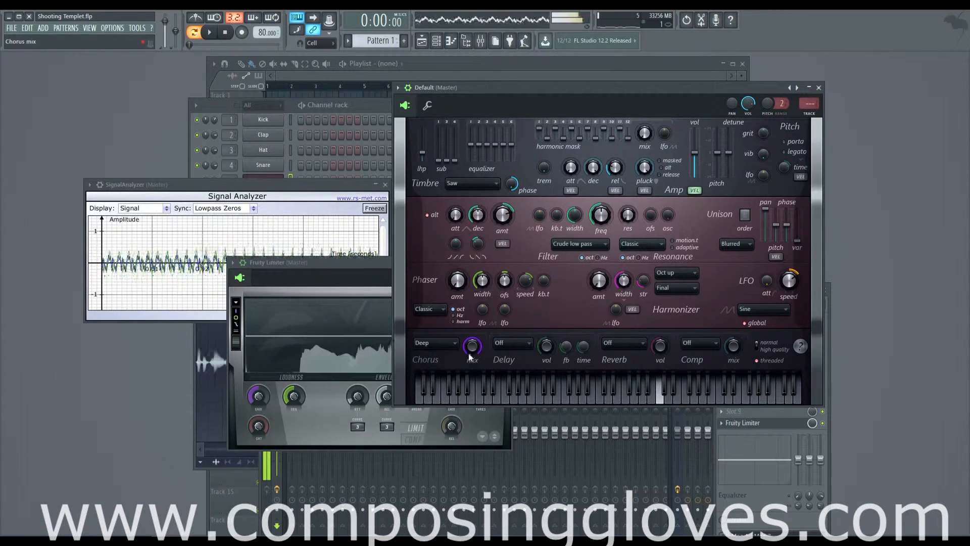
# Try a higher unison order with the Deep chorus by playing notes, and turn the unison order back down.
pyautogui.moveTo(747, 215); pyautogui.dragTo(747, 209)
pyautogui.press(',')
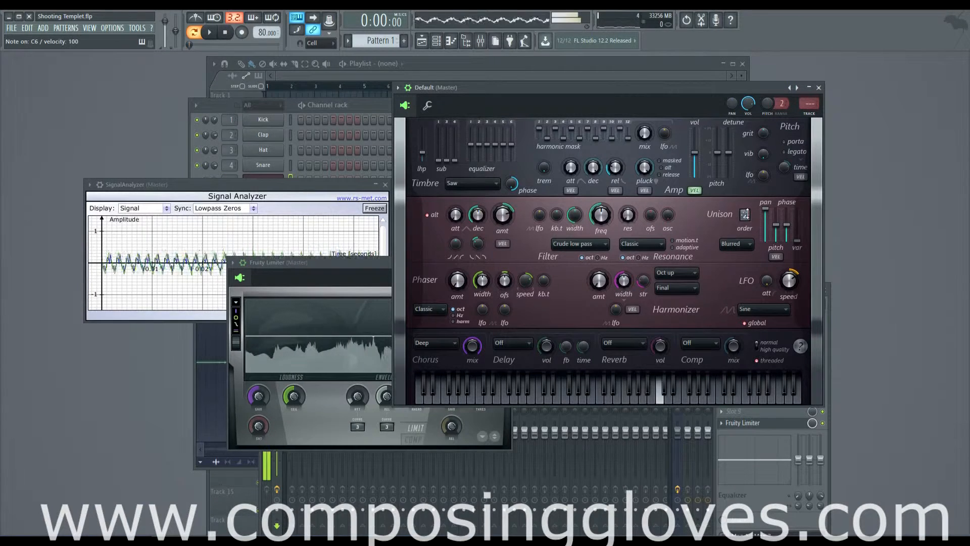
pyautogui.press('v')
pyautogui.press('n')
pyautogui.press('v')
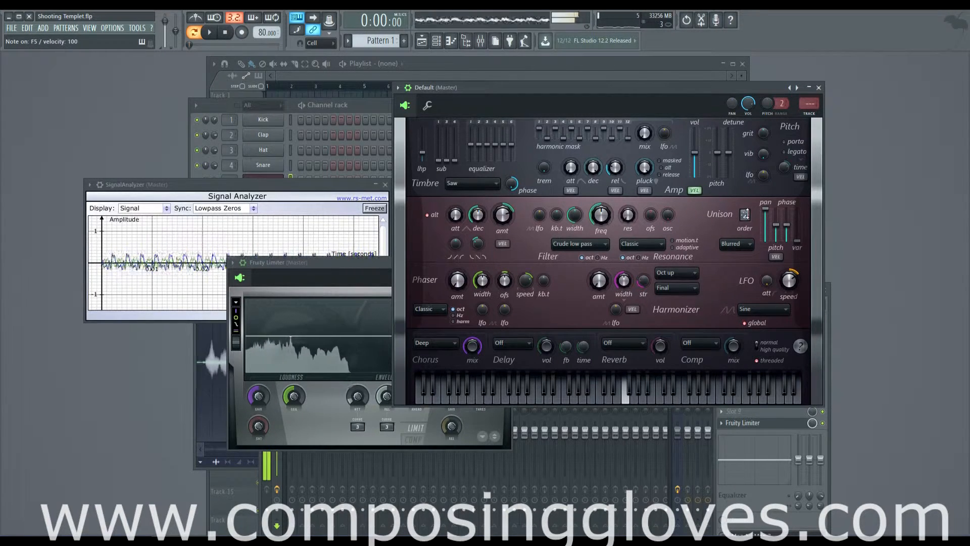
pyautogui.moveTo(746, 214); pyautogui.dragTo(747, 221)
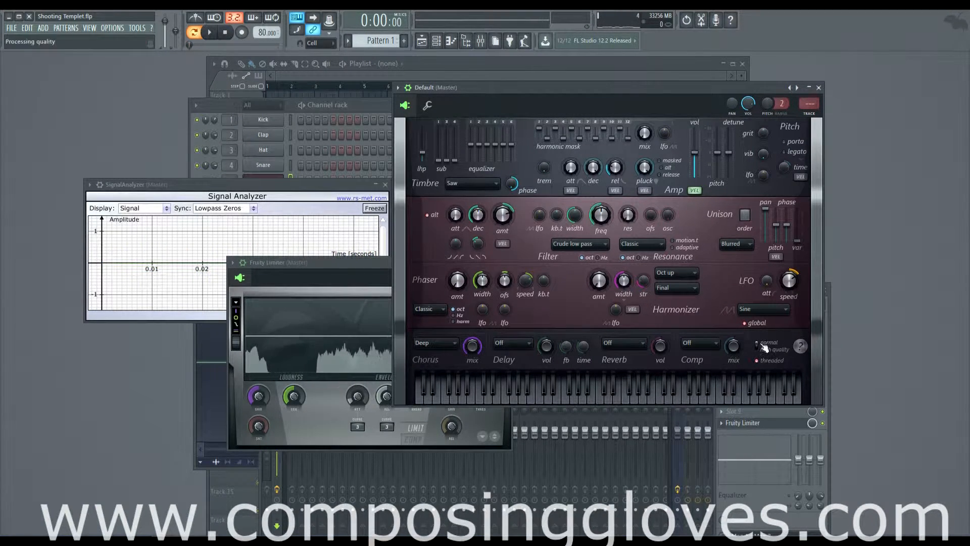
# Set the chorus type to Flanger, adjust the chorus mix and play test notes.
pyautogui.click(449, 343)
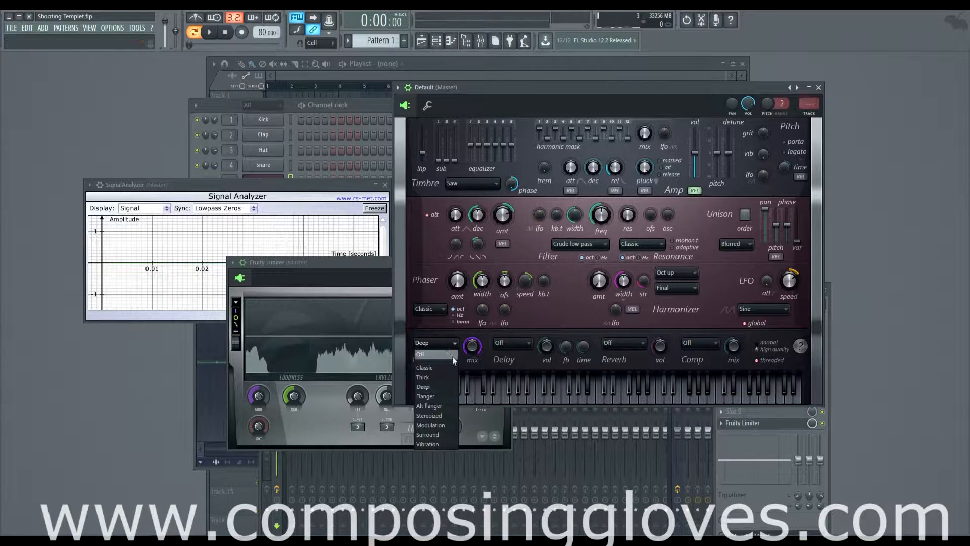
pyautogui.click(440, 396)
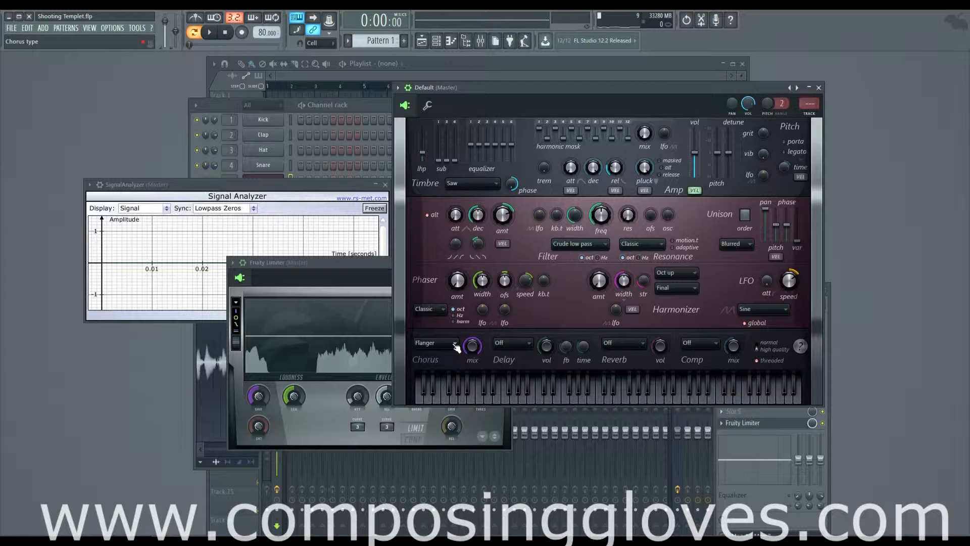
pyautogui.moveTo(474, 347)
pyautogui.mouseDown()
pyautogui.moveTo(474, 402)
pyautogui.moveTo(473, 348)
pyautogui.mouseUp()
pyautogui.press('b')
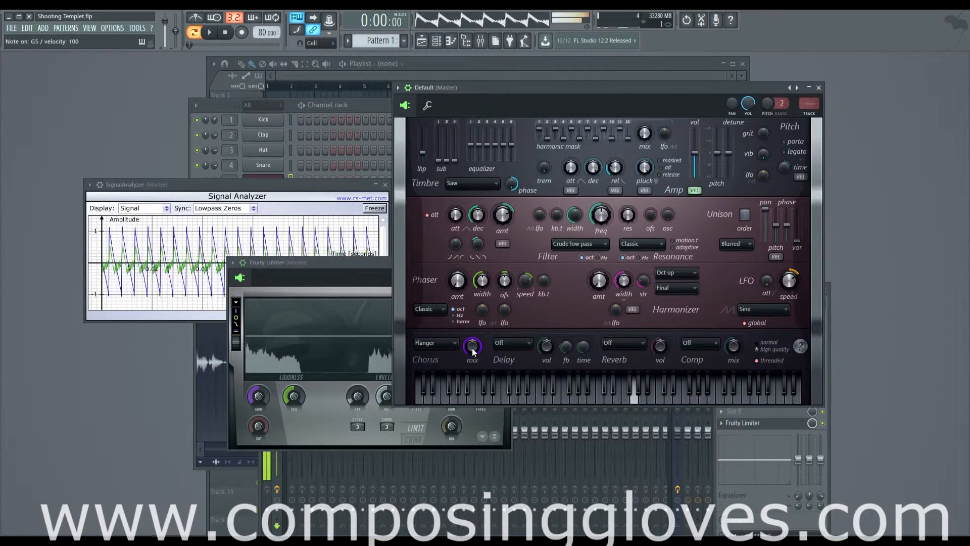
pyautogui.press('b')
pyautogui.press('c')
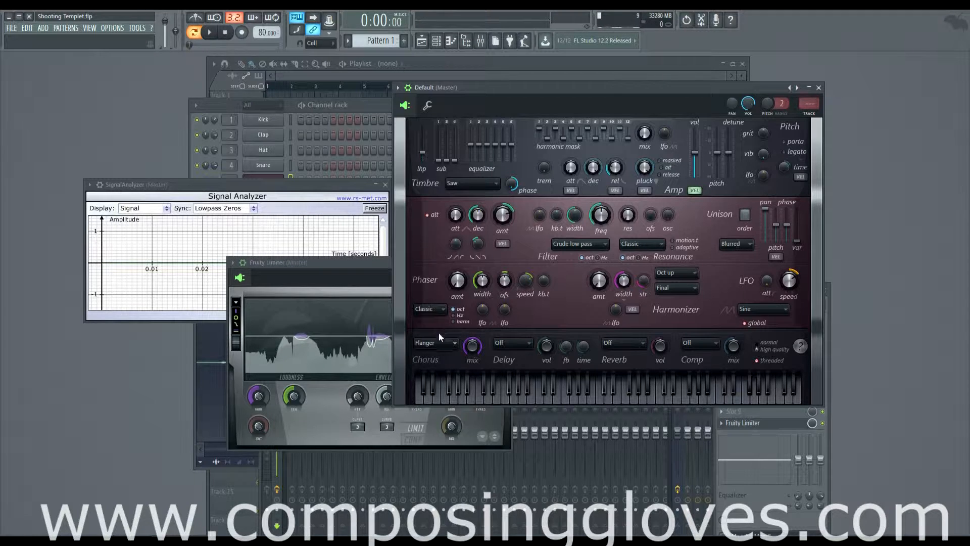
pyautogui.press('j')
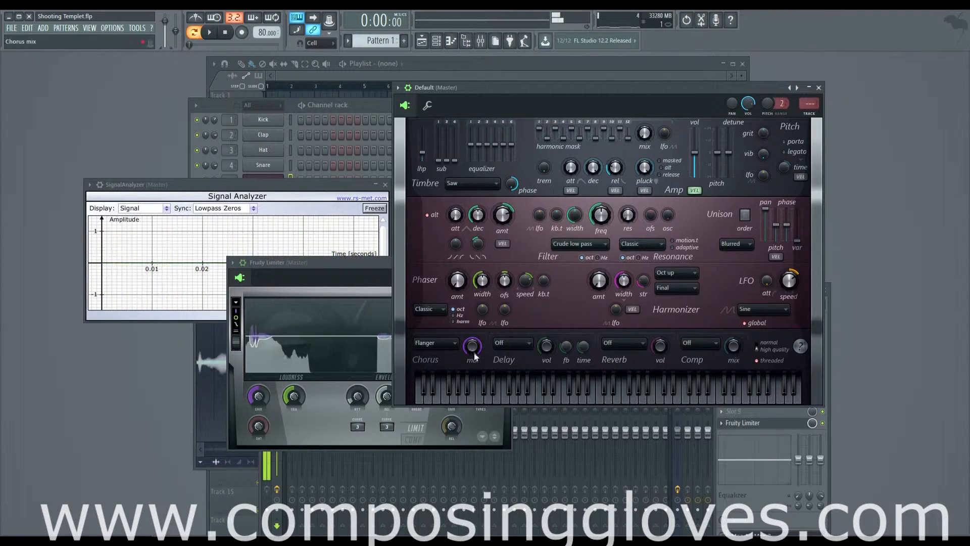
# Set the chorus type to Alt flanger, play a test note and bring the Signal Analyzer to the front.
pyautogui.click(437, 344)
pyautogui.click(442, 407)
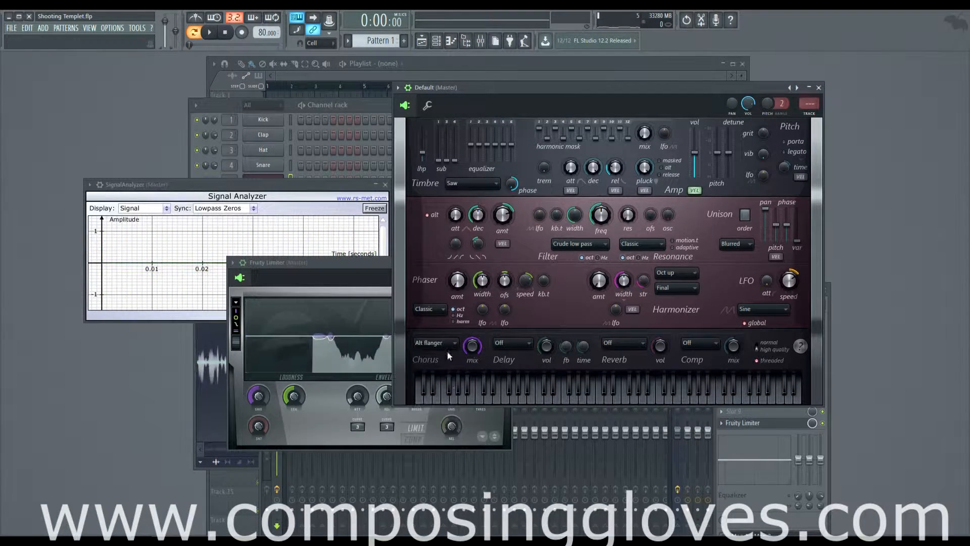
pyautogui.press('d')
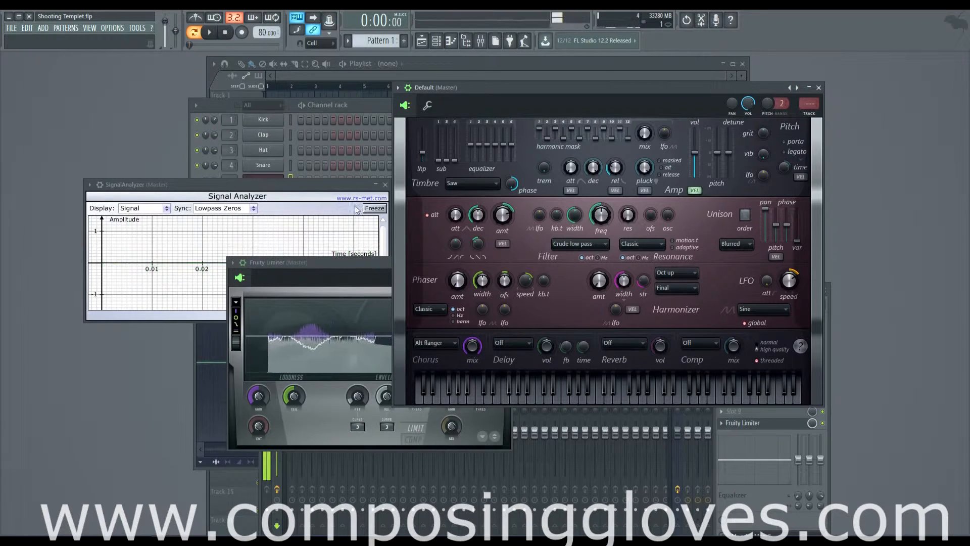
pyautogui.click(328, 188)
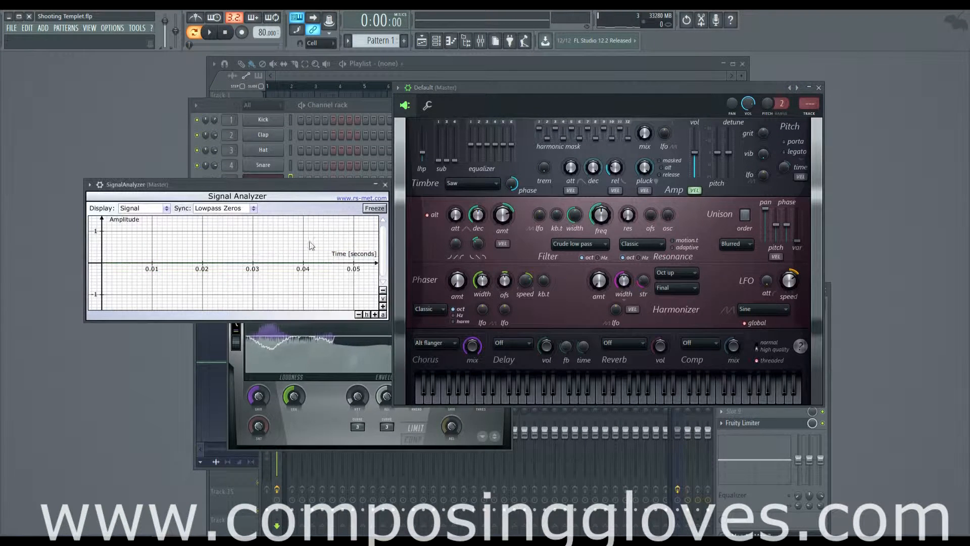
# Set the synth's chorus type to Stereoized and play notes to examine the waveform in the Signal Analyzer.
pyautogui.click(516, 95)
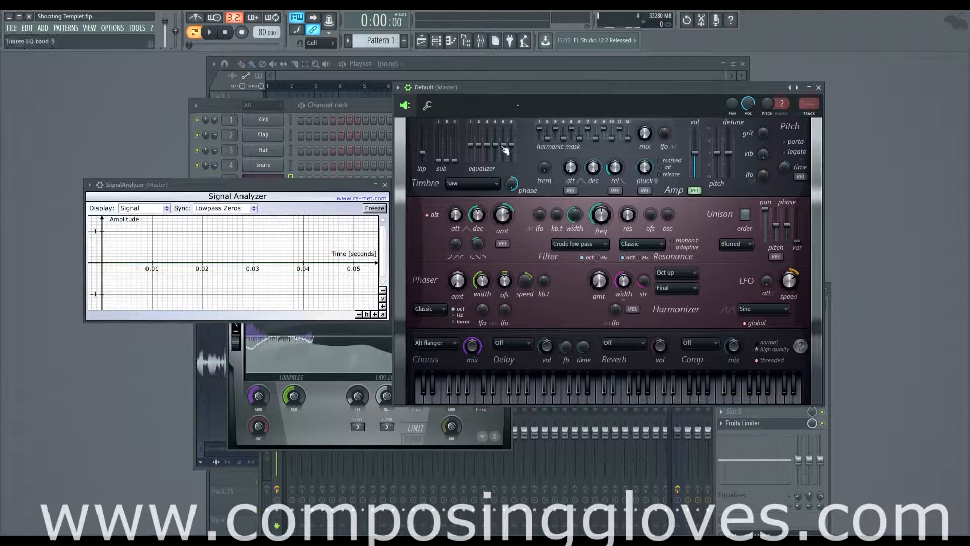
pyautogui.click(429, 348)
pyautogui.click(444, 420)
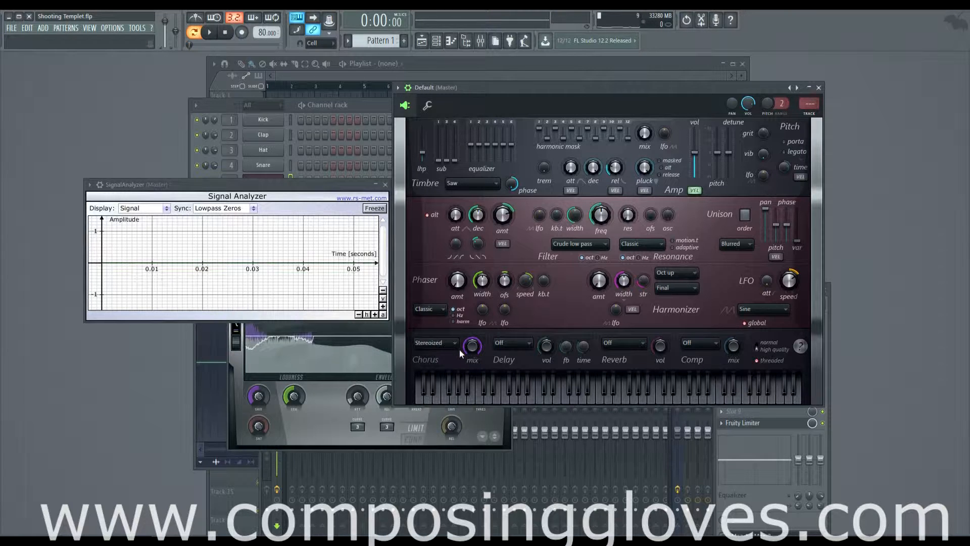
pyautogui.press('h')
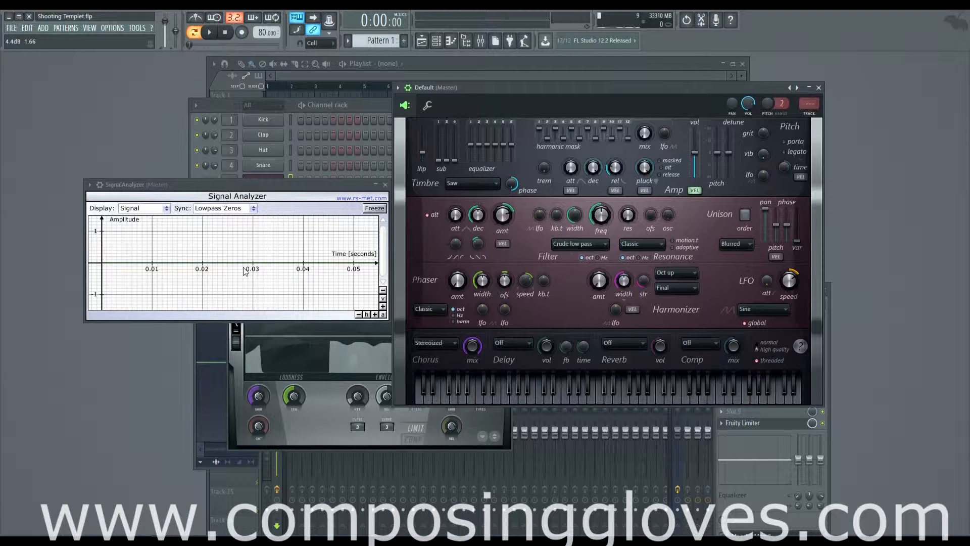
pyautogui.press('h')
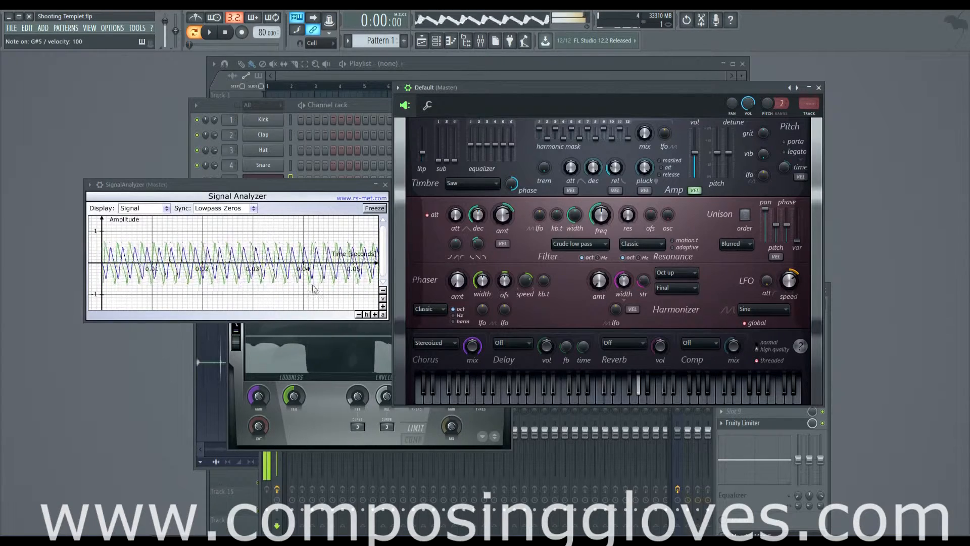
# Set the chorus type to Modulation, play a note and adjust the chorus mix.
pyautogui.click(444, 346)
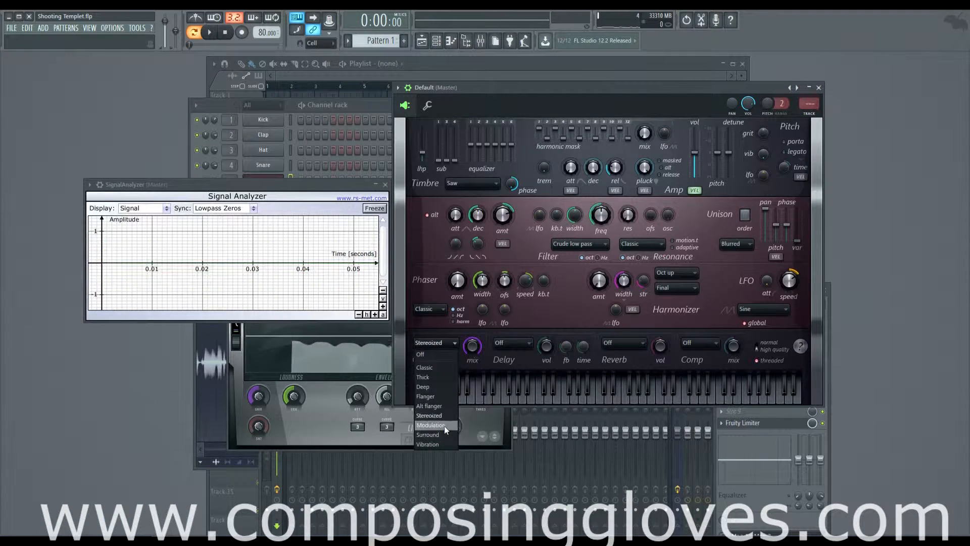
pyautogui.click(431, 424)
pyautogui.press('h')
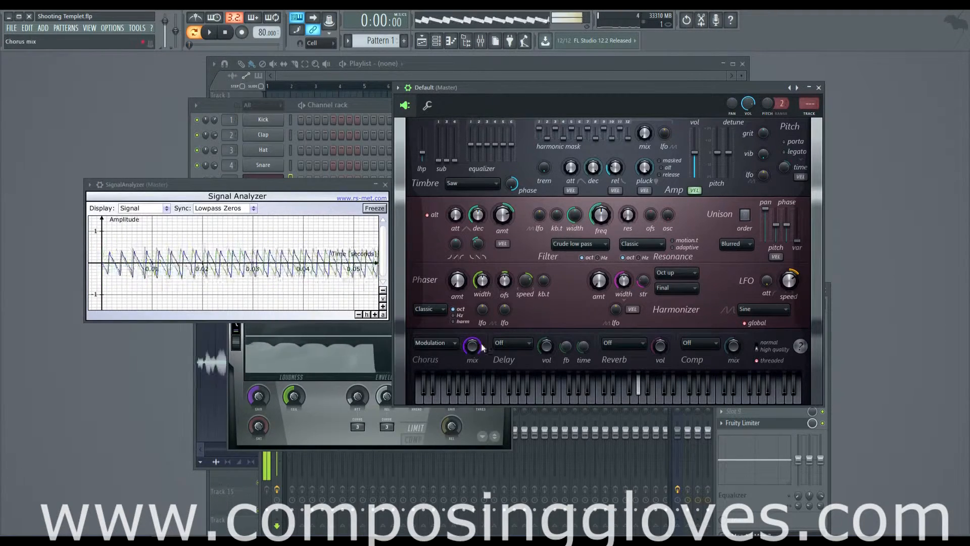
pyautogui.moveTo(482, 347)
pyautogui.mouseDown()
pyautogui.moveTo(483, 372)
pyautogui.moveTo(483, 348)
pyautogui.mouseUp()
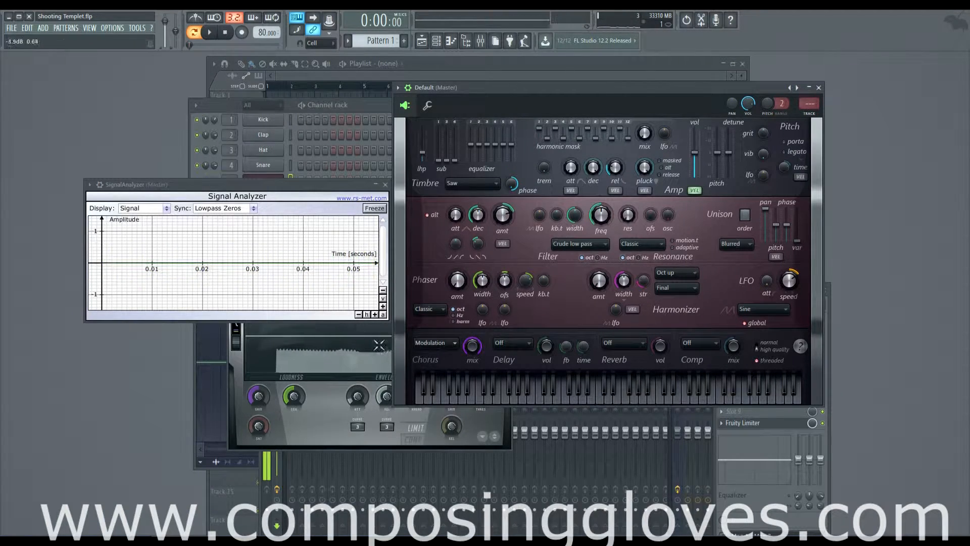
# Switch the Signal Analyzer display to Spectrum and return to the synth.
pyautogui.click(219, 186)
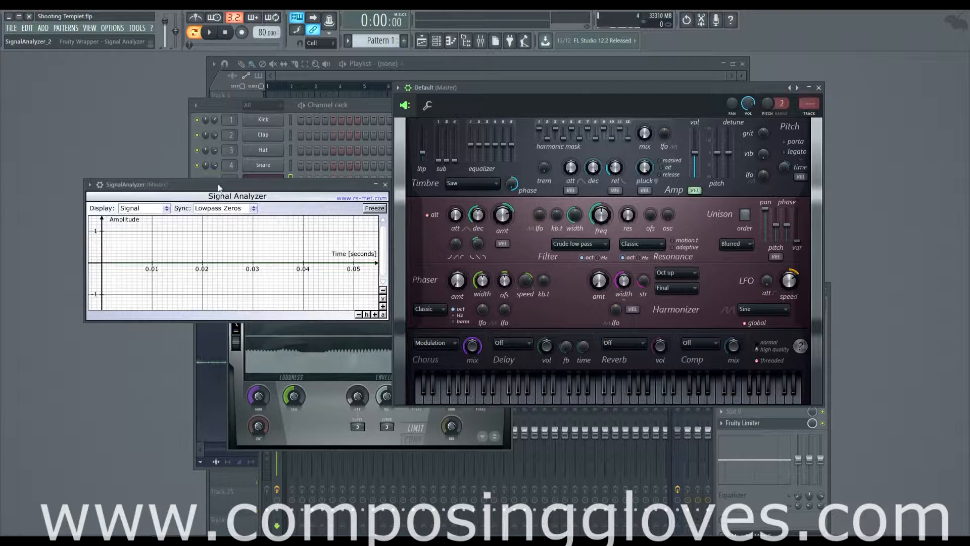
pyautogui.click(144, 208)
pyautogui.click(132, 219)
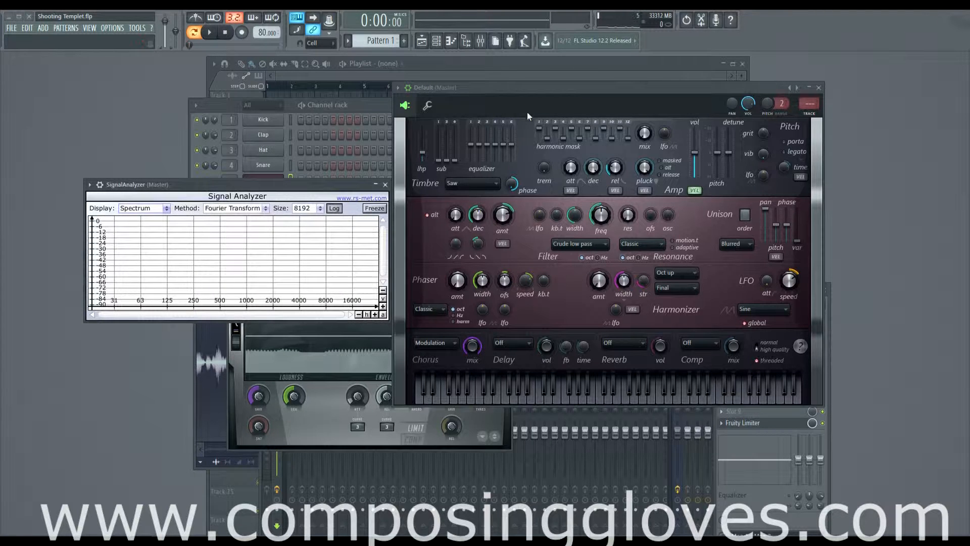
pyautogui.click(522, 87)
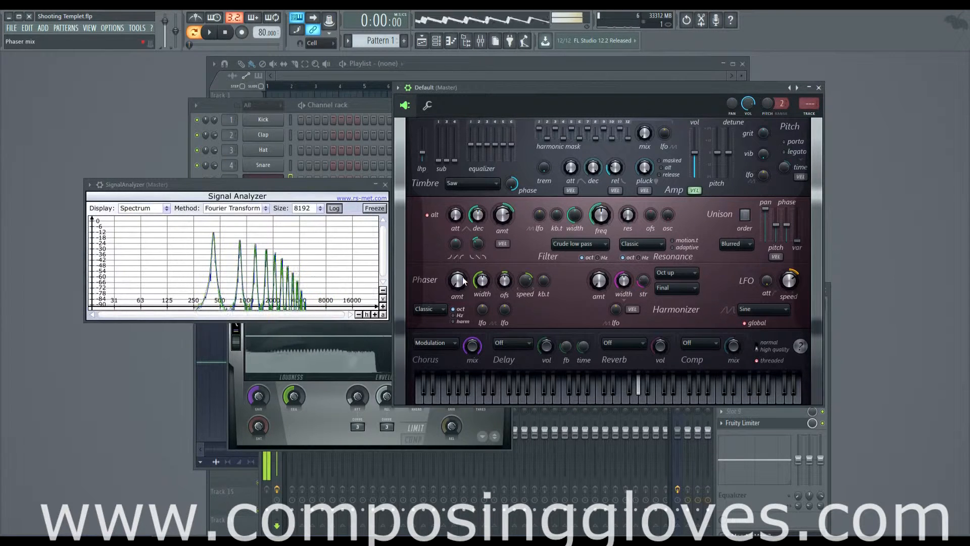
# Set the chorus type to Surround and play test notes to examine their spectrum.
pyautogui.click(445, 343)
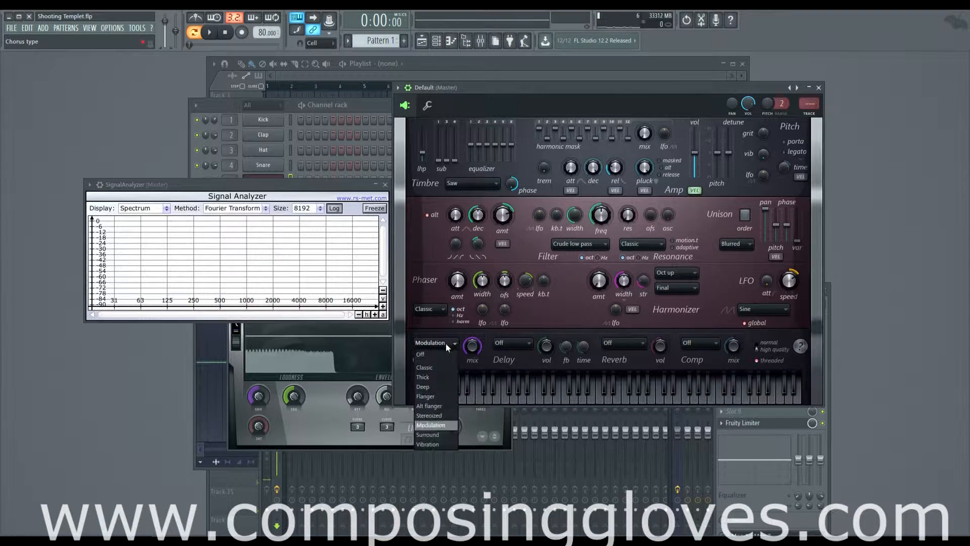
pyautogui.click(450, 435)
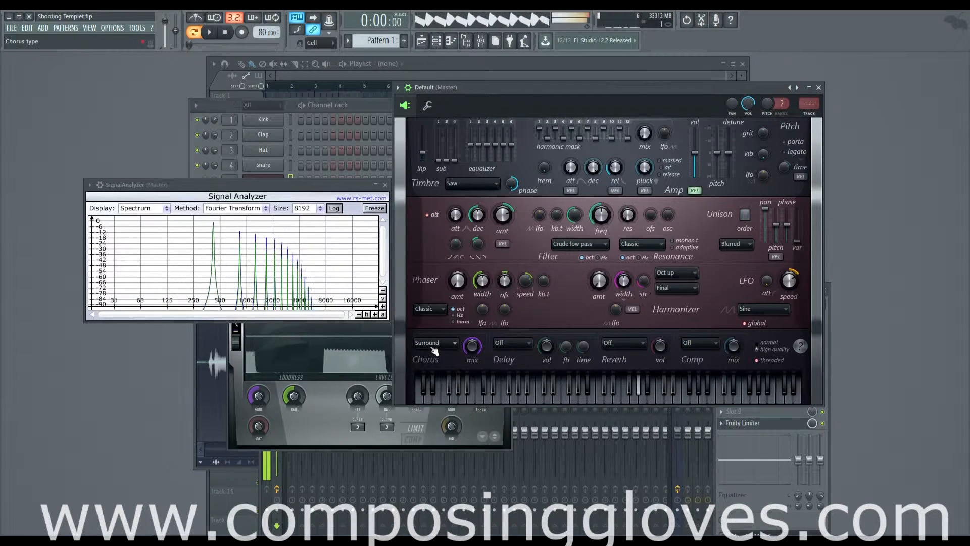
pyautogui.press('g')
pyautogui.press('j')
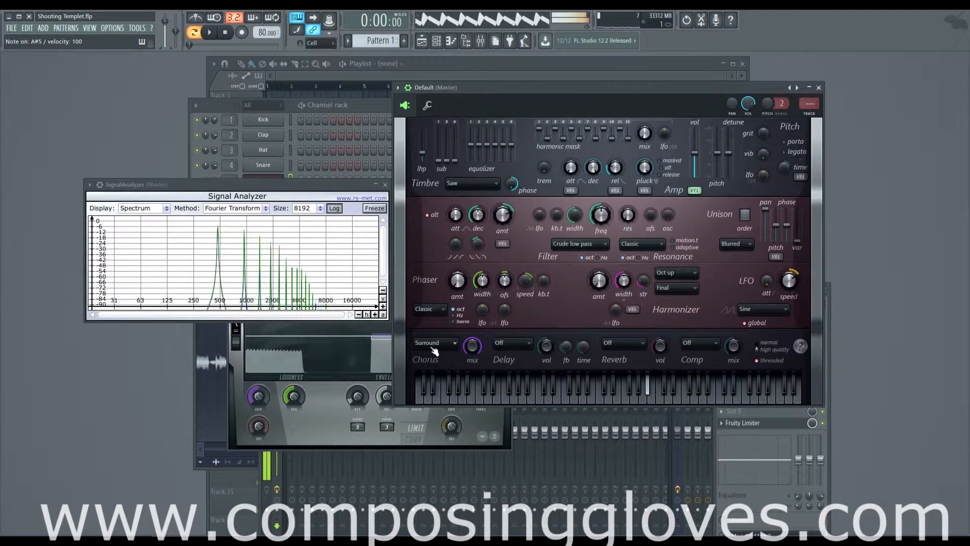
# Set the chorus type to Vibration, play a note and lower the chorus mix to 0%.
pyautogui.click(454, 348)
pyautogui.click(442, 444)
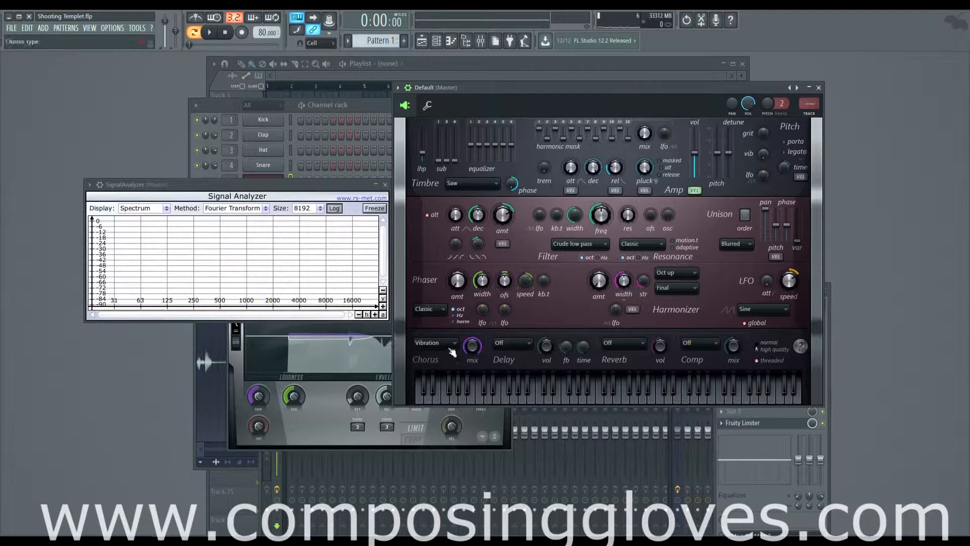
pyautogui.press('h')
pyautogui.moveTo(473, 347); pyautogui.dragTo(473, 429)
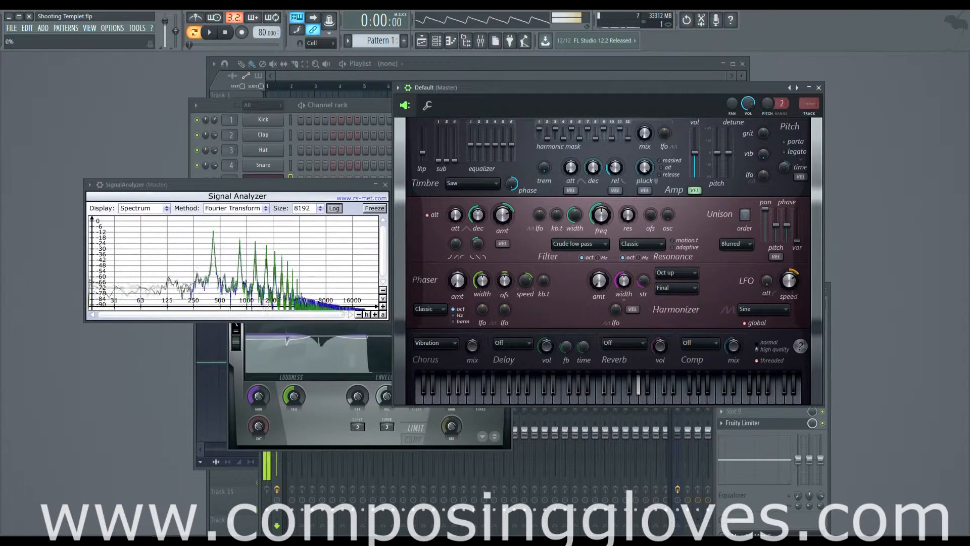
# Raise the chorus mix to 100% to hear the Vibration type, and set the chorus type to Off.
pyautogui.moveTo(473, 347); pyautogui.dragTo(473, 263)
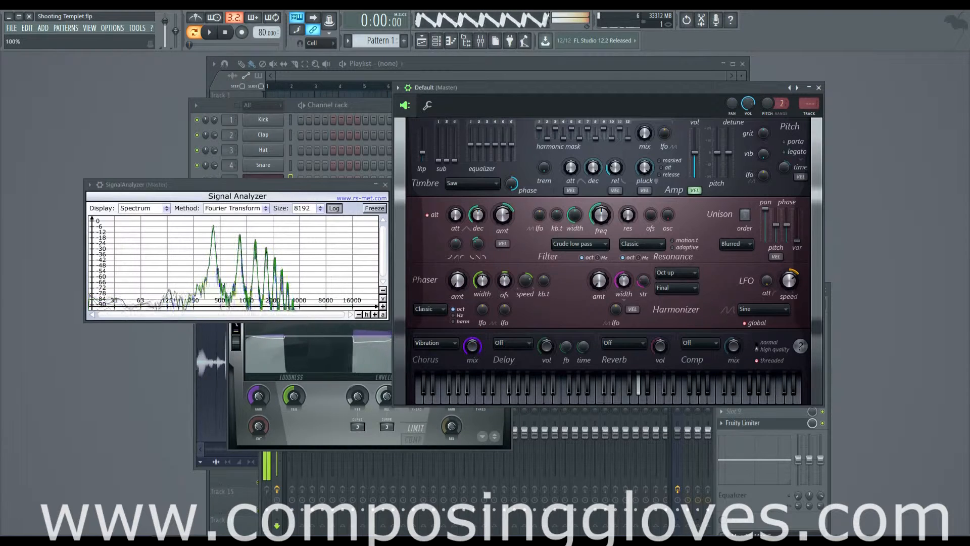
pyautogui.click(435, 344)
pyautogui.click(440, 352)
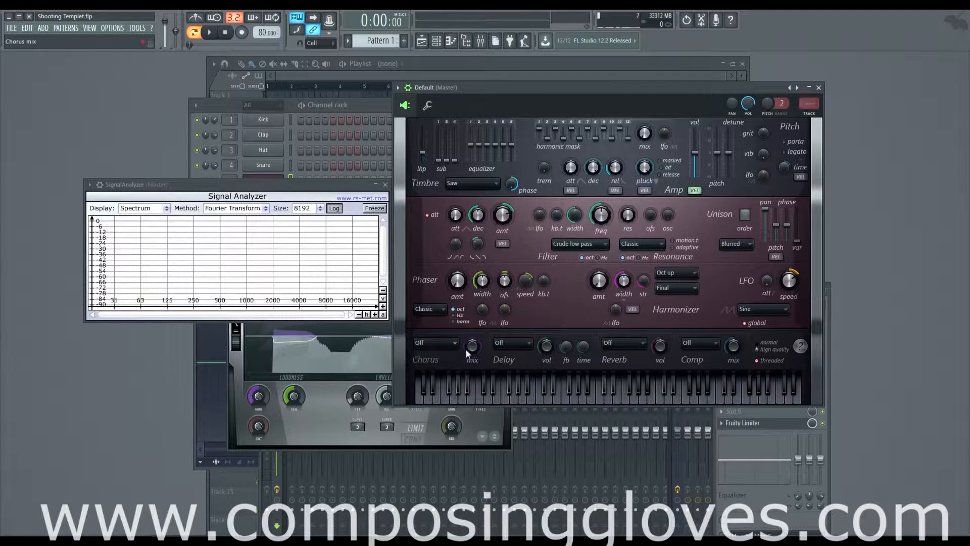
# Set the delay type to Classic and adjust the delay time.
pyautogui.click(509, 344)
pyautogui.click(510, 344)
pyautogui.click(515, 346)
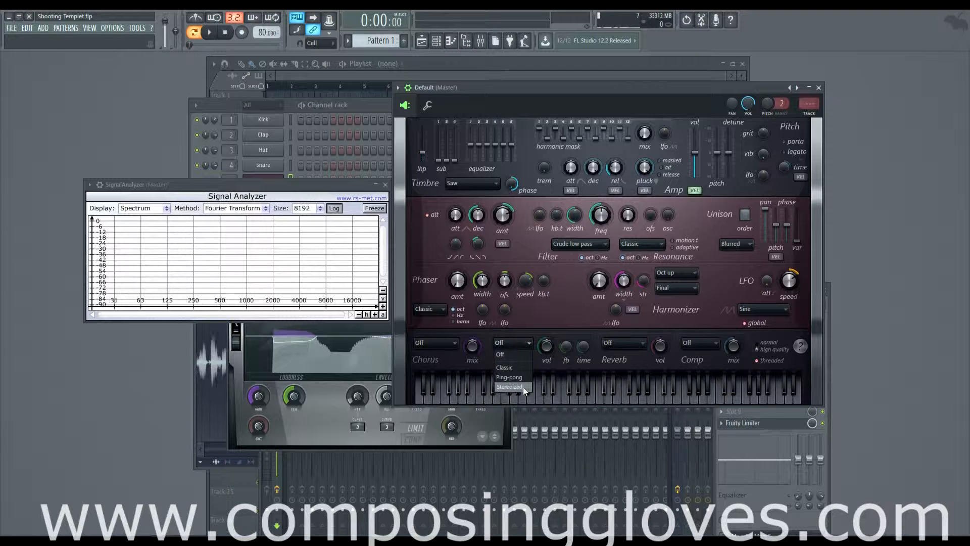
pyautogui.click(522, 368)
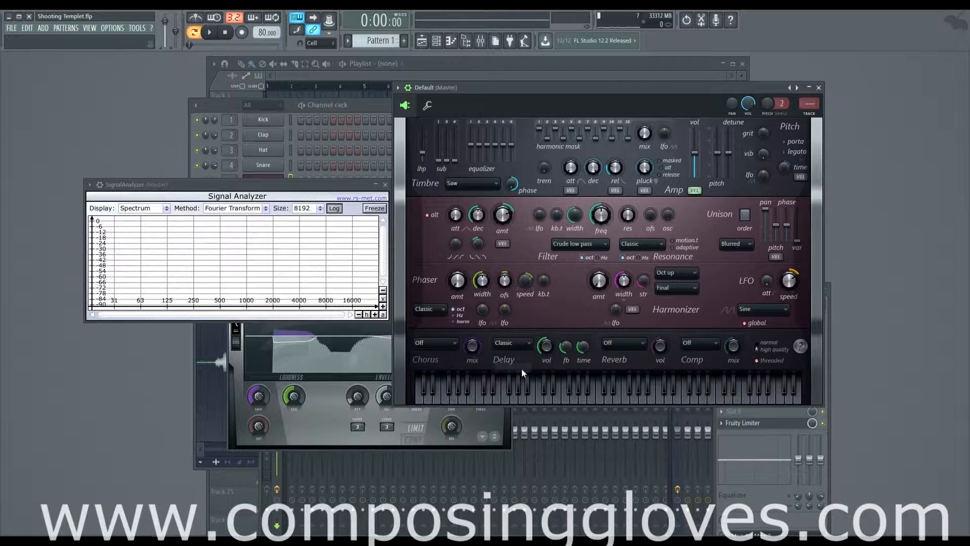
pyautogui.moveTo(544, 349); pyautogui.dragTo(569, 351)
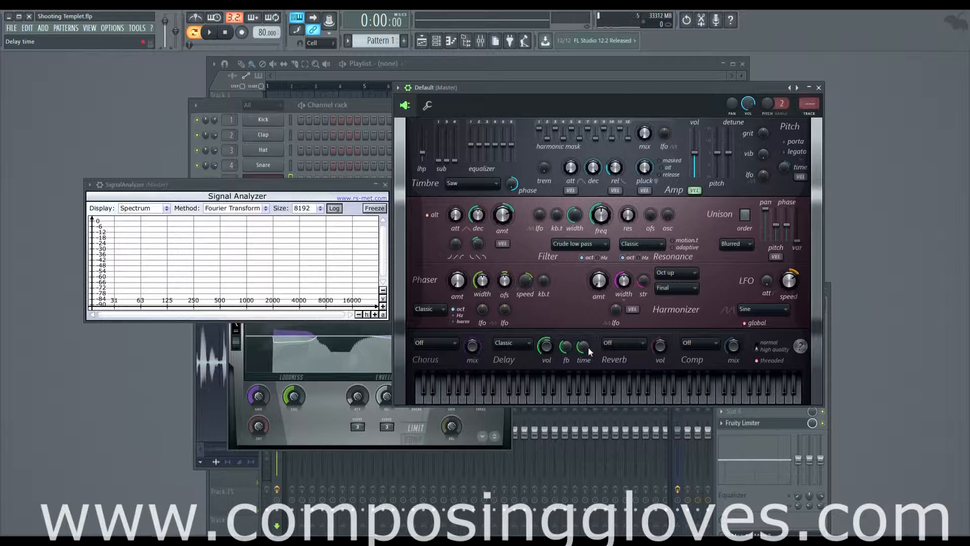
pyautogui.moveTo(584, 346); pyautogui.dragTo(583, 331)
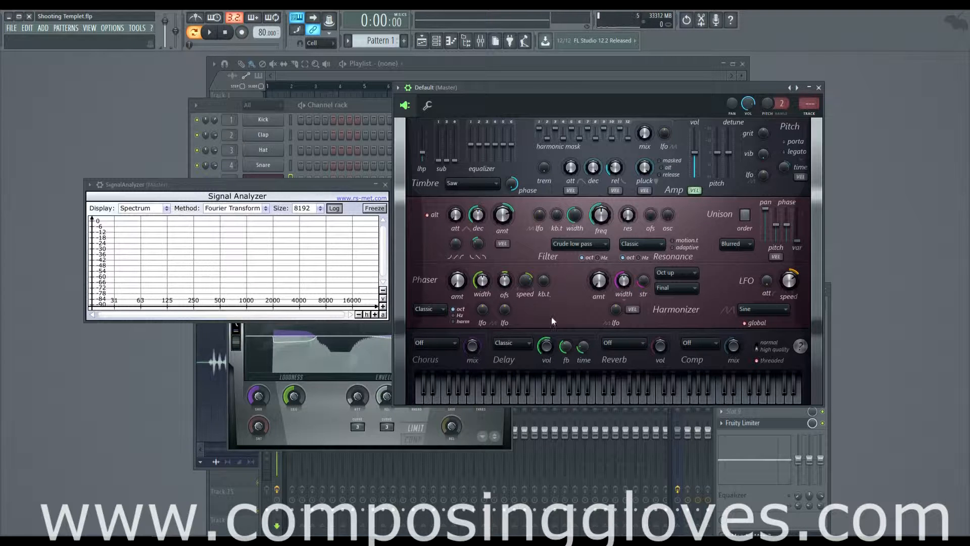
pyautogui.moveTo(583, 346); pyautogui.dragTo(583, 333)
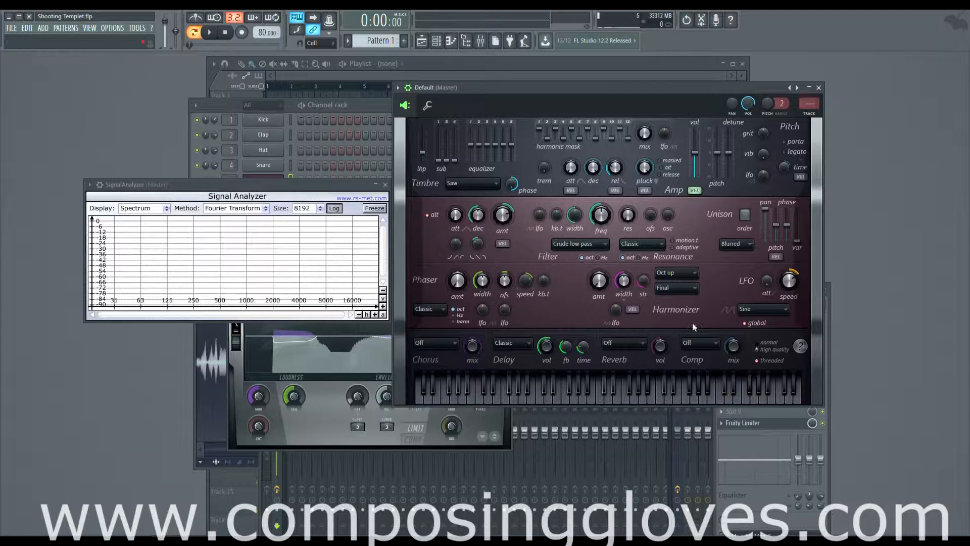
# Play a test note with the delay feedback at 100%, lower the feedback, and set the delay time to 8:00.
pyautogui.press('h')
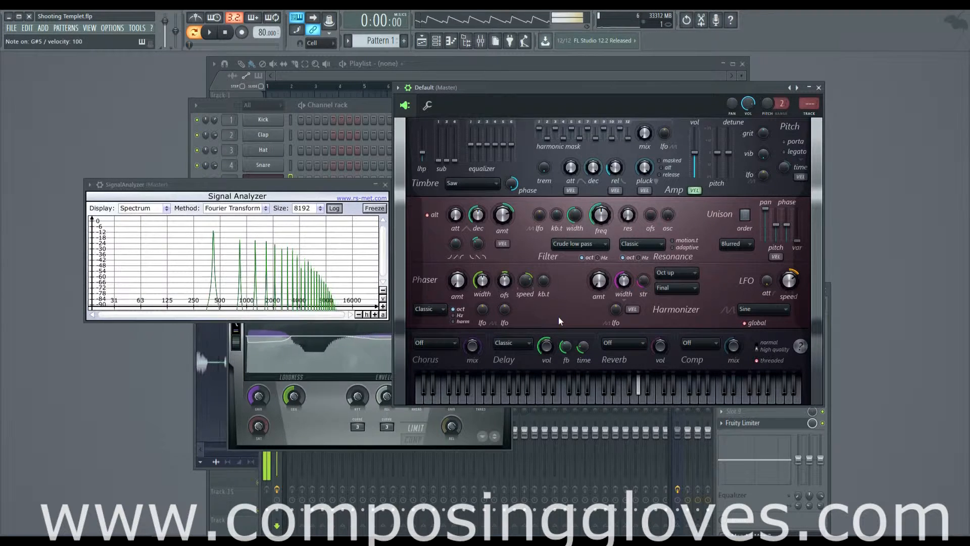
pyautogui.moveTo(566, 346); pyautogui.dragTo(566, 313)
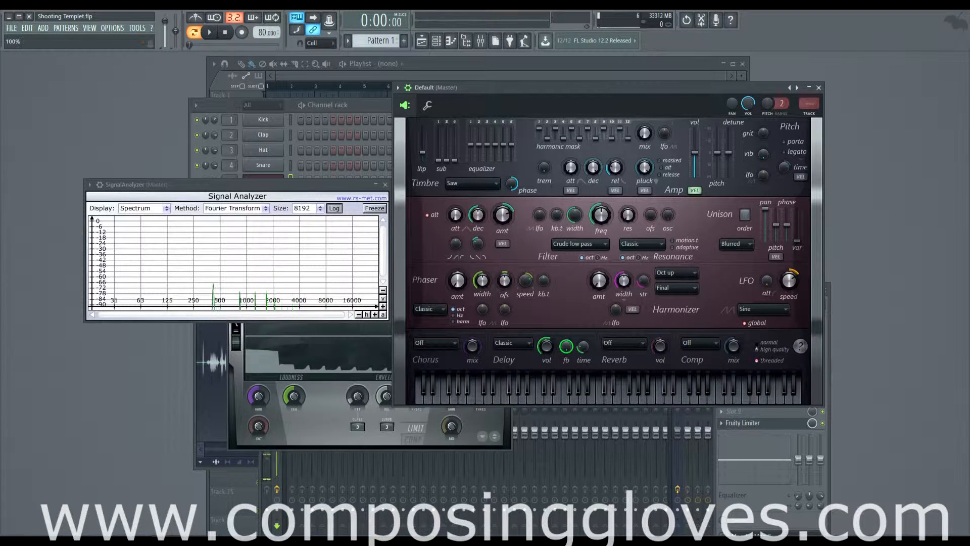
pyautogui.moveTo(564, 351); pyautogui.dragTo(565, 382)
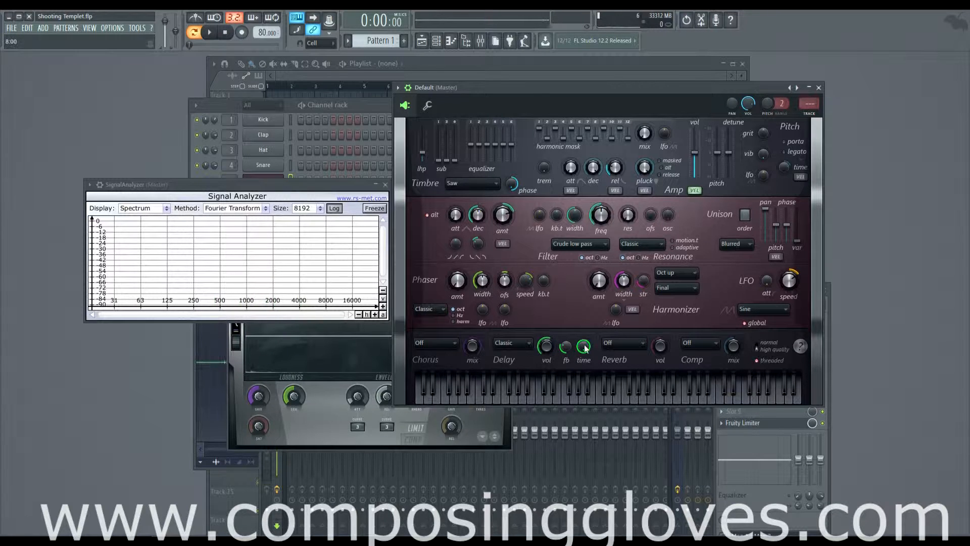
# Play test notes while shortening the delay time and raising the delay volume.
pyautogui.press('g')
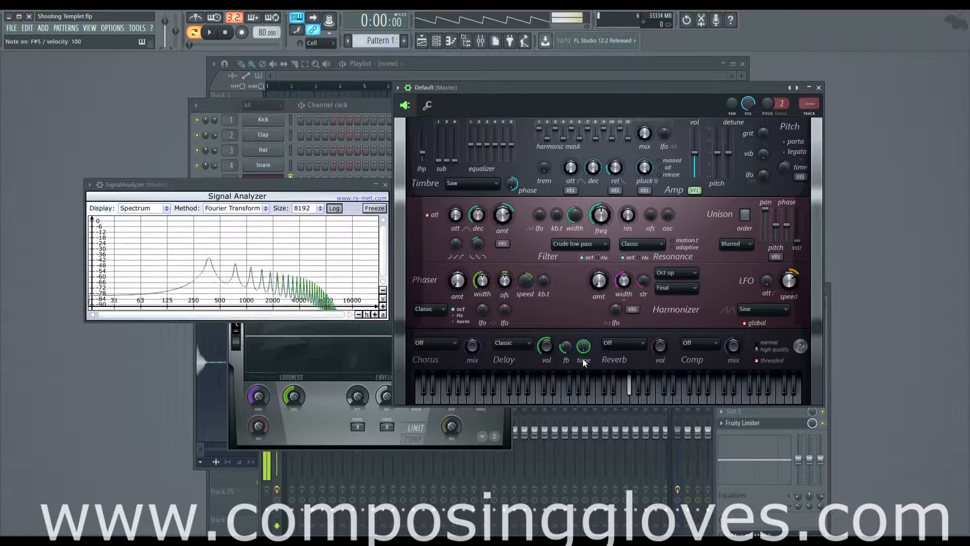
pyautogui.moveTo(583, 359); pyautogui.dragTo(583, 374)
pyautogui.press('g')
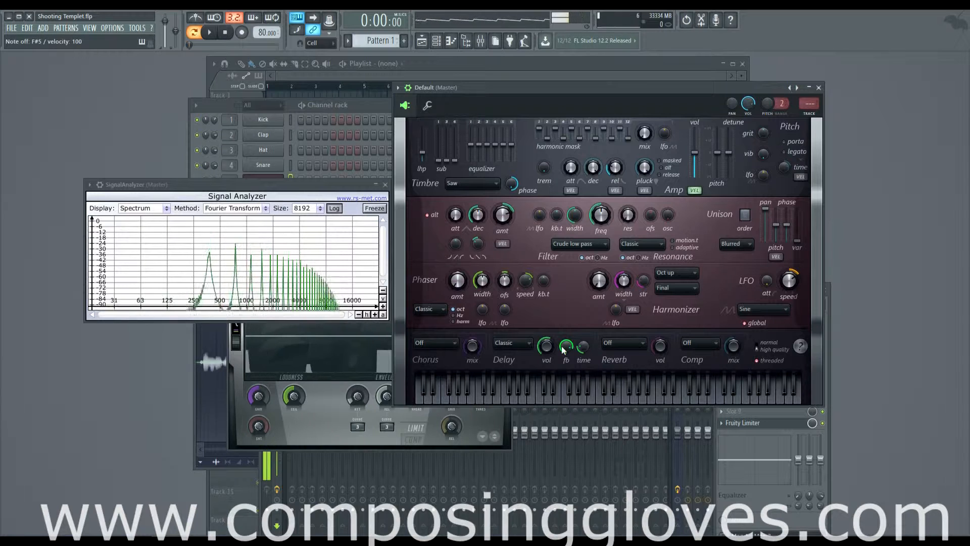
pyautogui.moveTo(547, 348); pyautogui.dragTo(559, 374)
pyautogui.press('g')
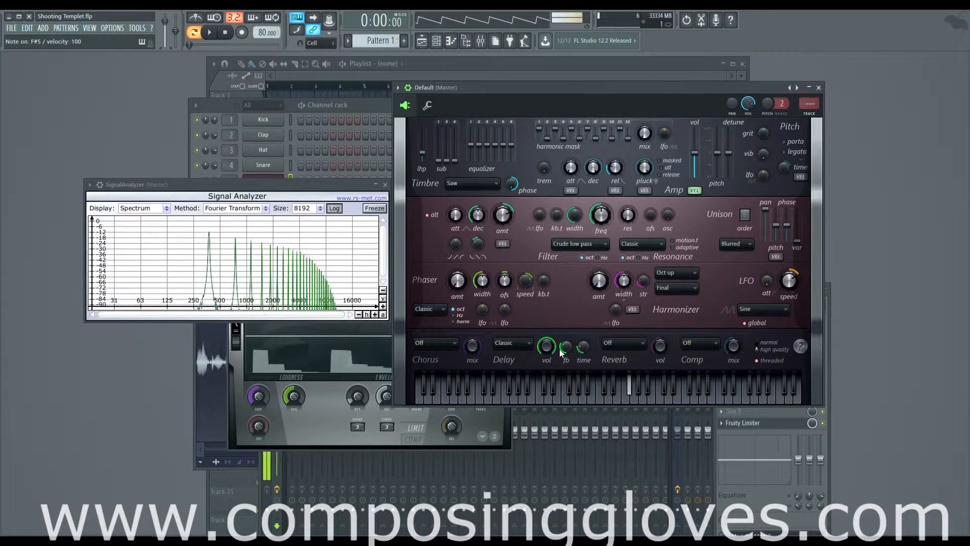
# Audition the Ping-pong and Stereoized delay types, playing a test note with each.
pyautogui.click(515, 343)
pyautogui.click(520, 379)
pyautogui.press('g')
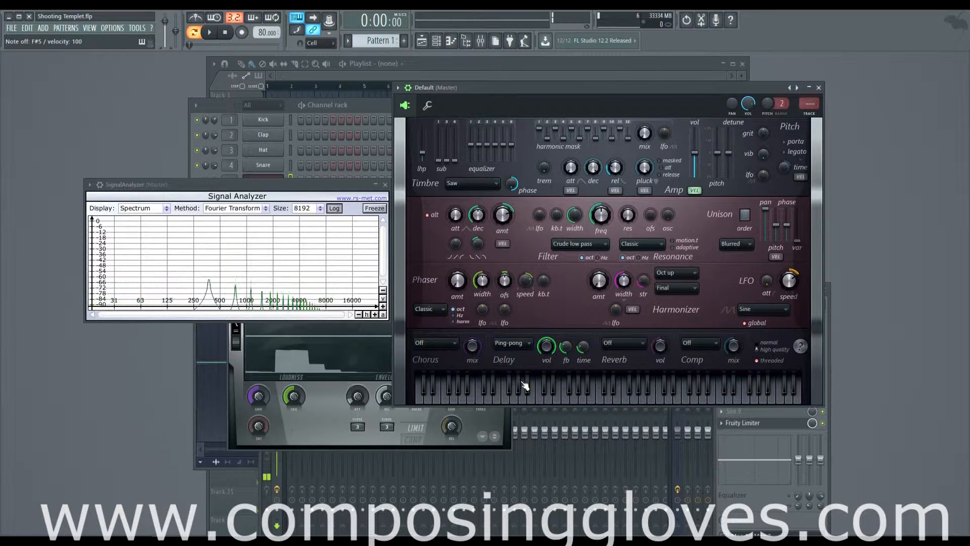
pyautogui.click(508, 343)
pyautogui.click(518, 387)
pyautogui.press('g')
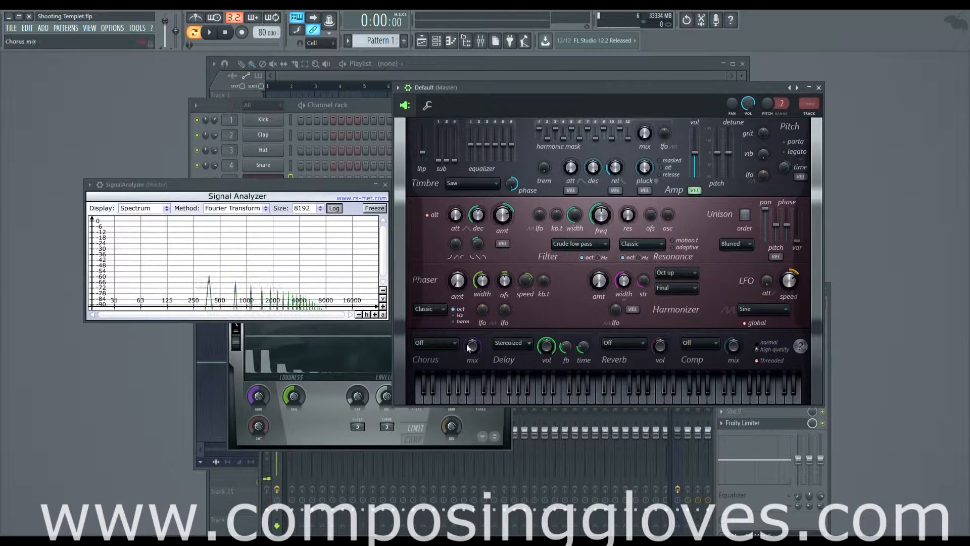
# Switch the delay type to Ping-pong and back to Stereoized to compare them again.
pyautogui.click(512, 343)
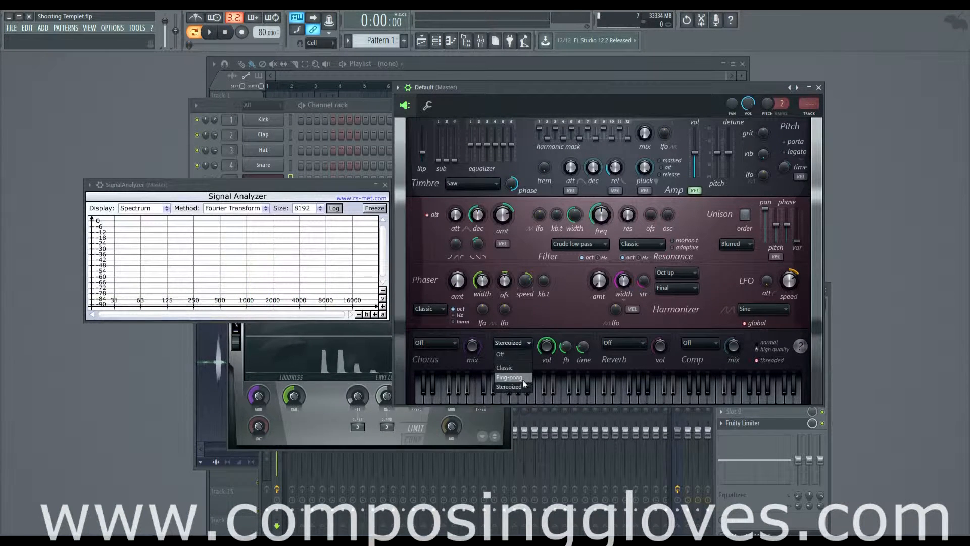
pyautogui.click(522, 377)
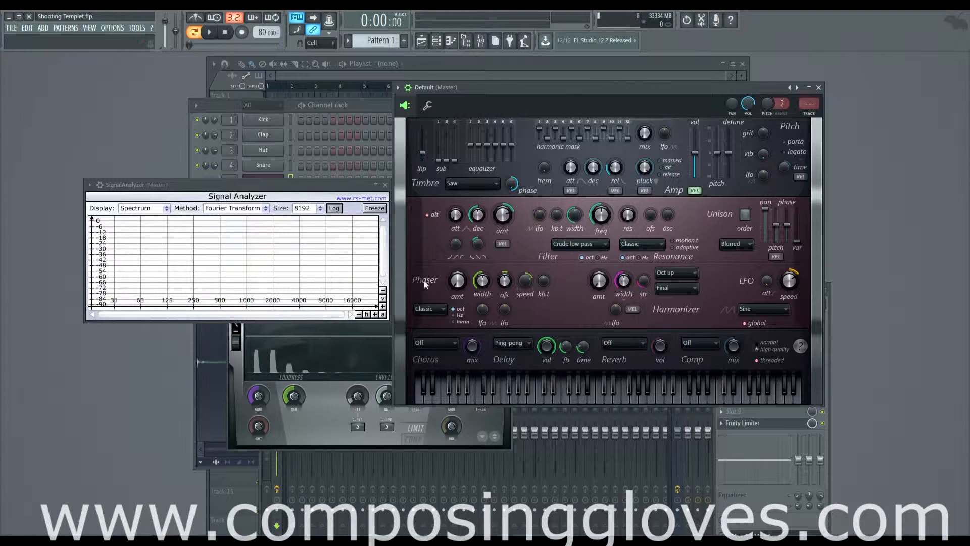
pyautogui.click(512, 343)
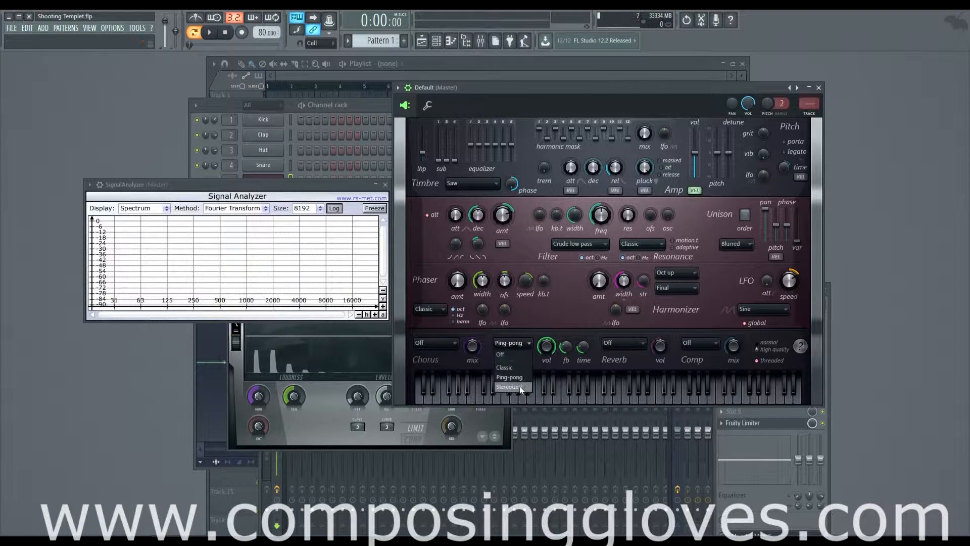
pyautogui.click(519, 386)
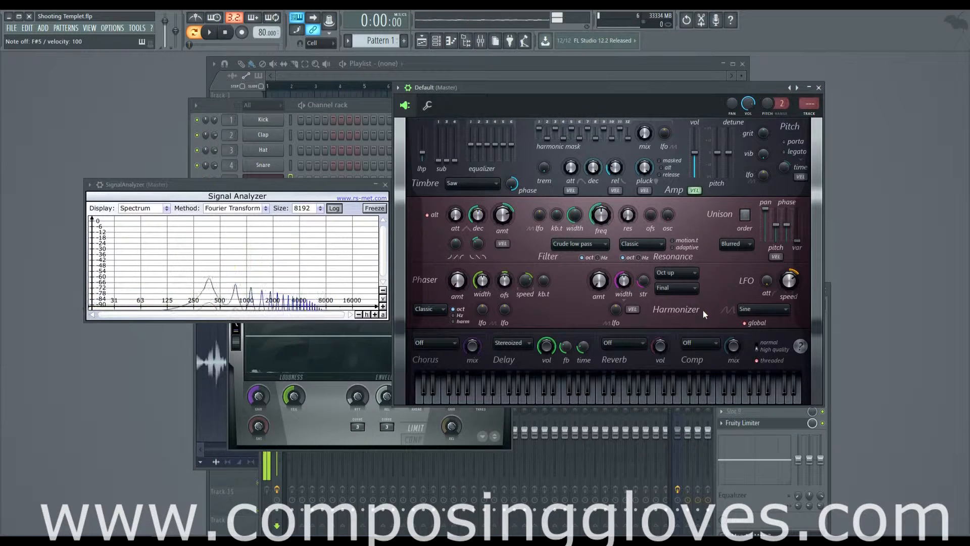
# Set the delay type to Off.
pyautogui.click(511, 346)
pyautogui.click(512, 347)
pyautogui.click(511, 346)
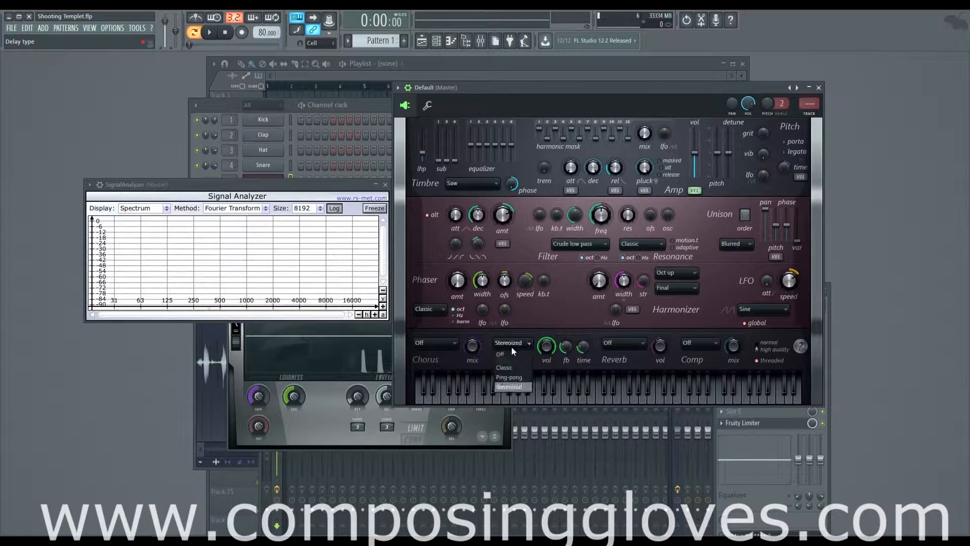
pyautogui.click(524, 354)
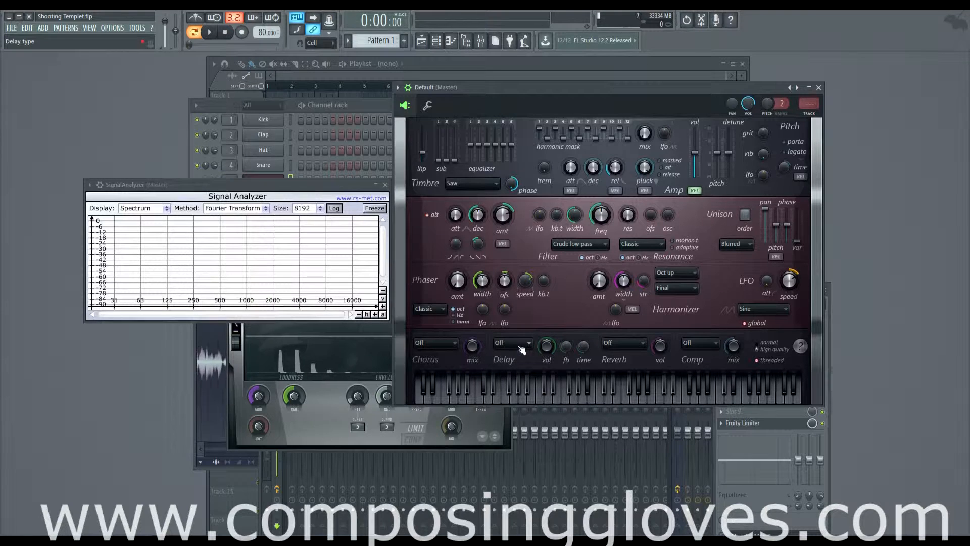
pyautogui.click(517, 346)
pyautogui.click(519, 359)
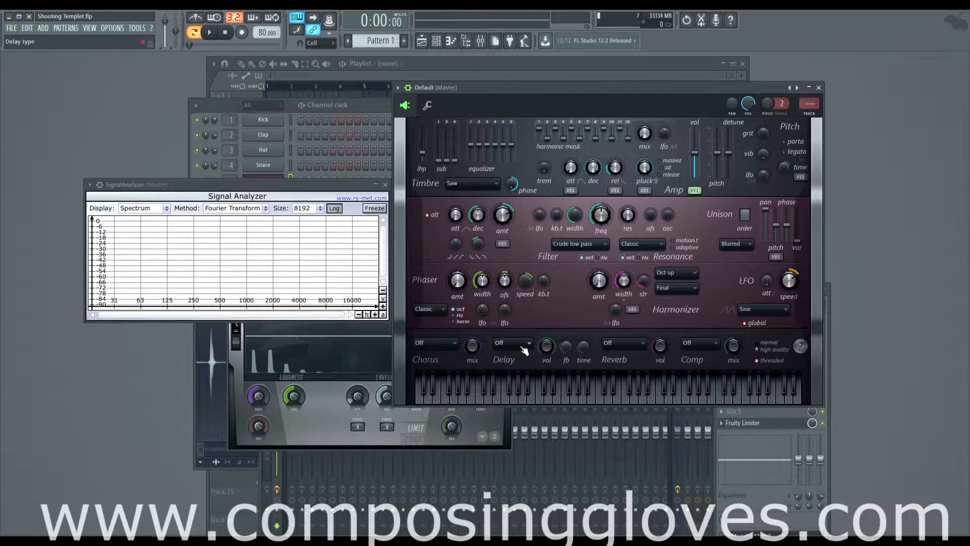
# Examine the list of available reverb types without choosing one.
pyautogui.click(637, 348)
pyautogui.click(636, 346)
pyautogui.click(633, 345)
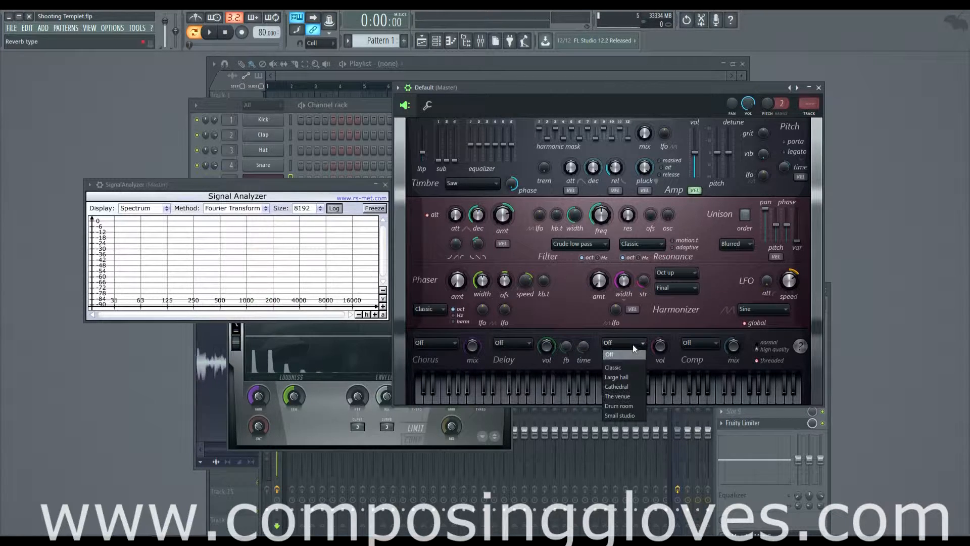
pyautogui.click(633, 345)
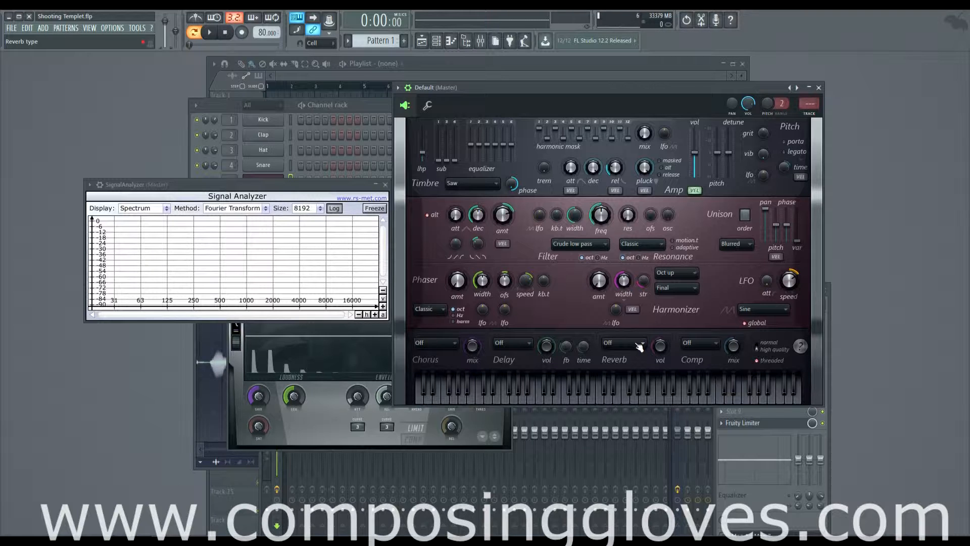
pyautogui.click(639, 347)
pyautogui.click(635, 342)
pyautogui.click(635, 343)
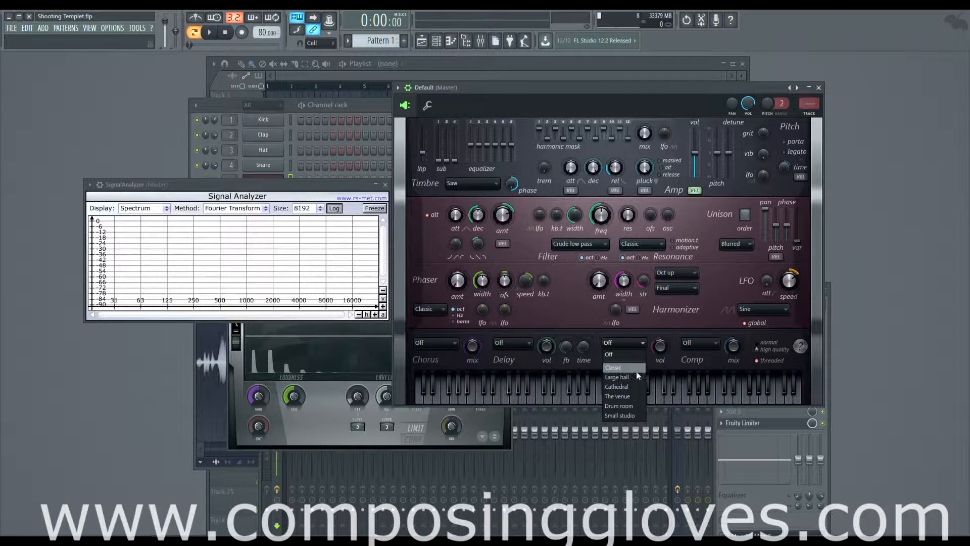
pyautogui.click(630, 341)
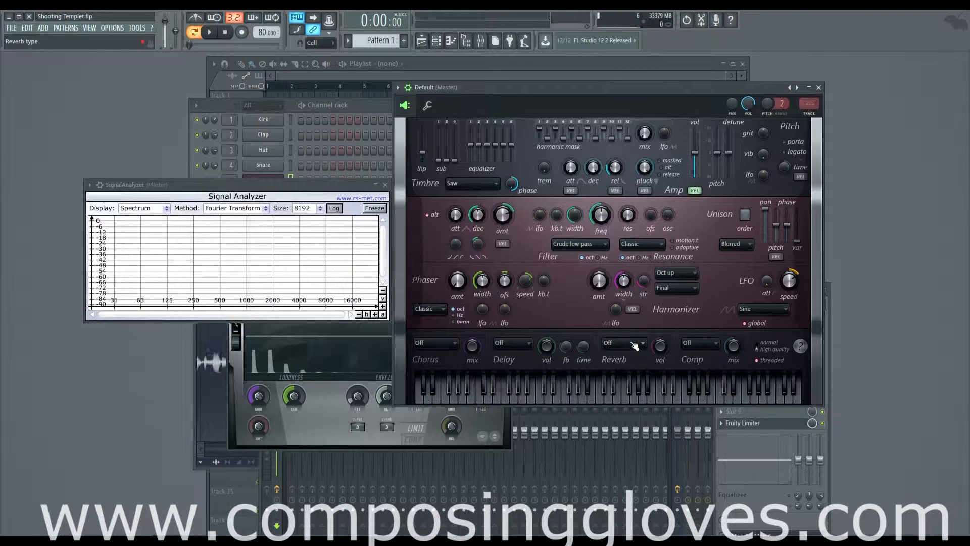
# Set the reverb type to Classic and play several notes while adjusting the reverb volume.
pyautogui.click(631, 343)
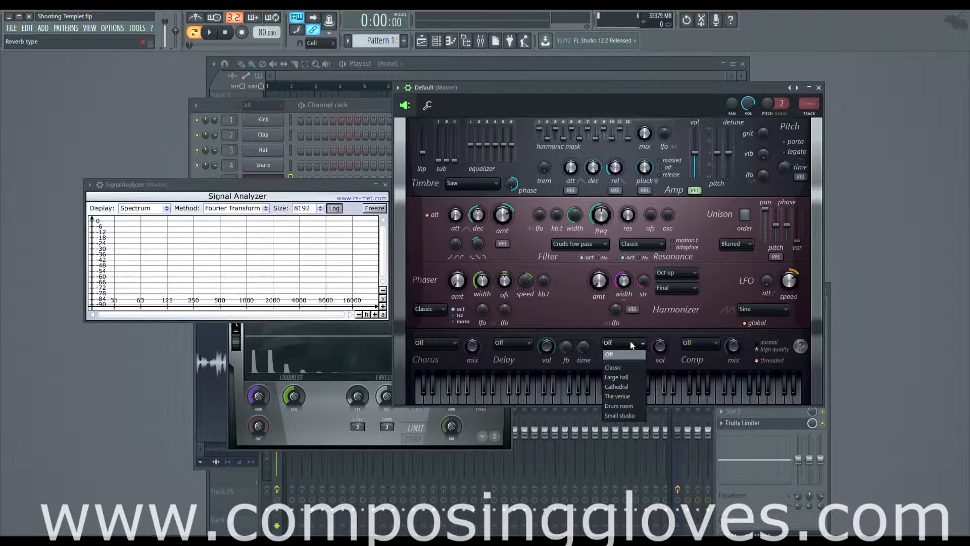
pyautogui.click(635, 367)
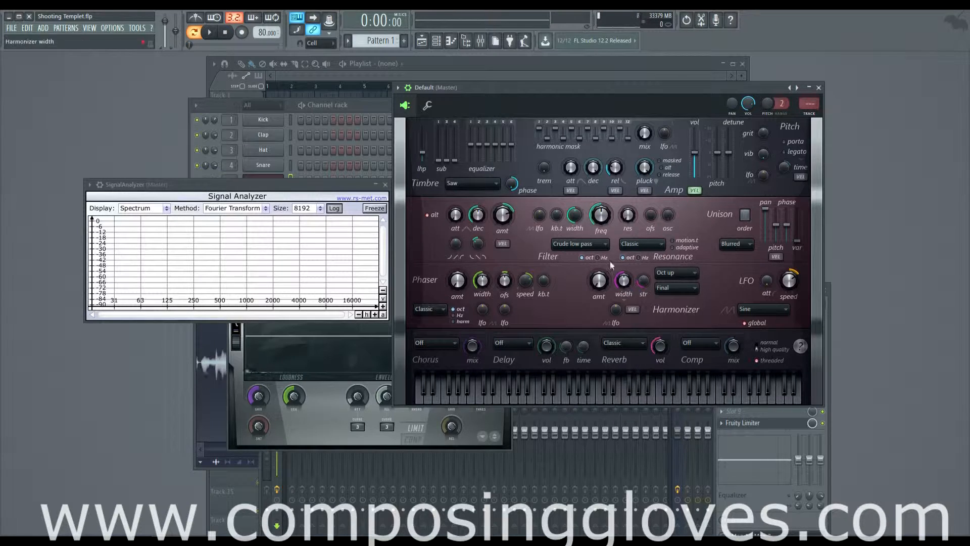
pyautogui.press('n')
pyautogui.moveTo(661, 349); pyautogui.dragTo(661, 388)
pyautogui.press('n')
pyautogui.press('v')
pyautogui.press('b')
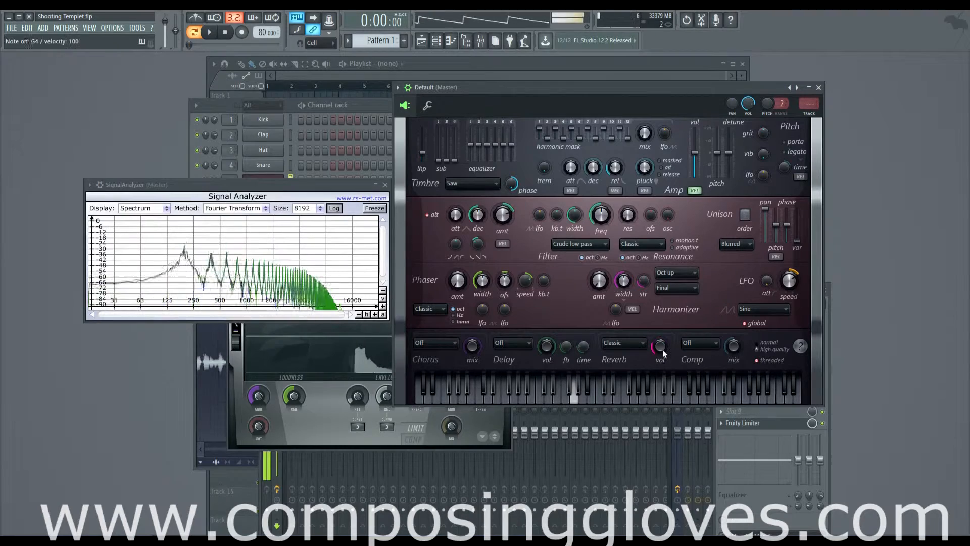
pyautogui.press('n')
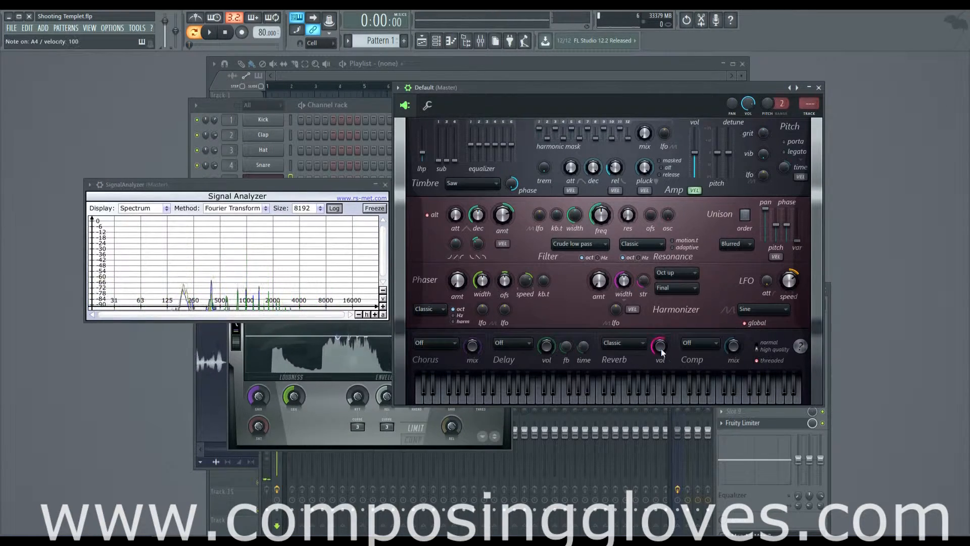
# Audition the Large hall and Cathedral reverb types, playing a test note with each.
pyautogui.click(623, 343)
pyautogui.click(621, 387)
pyautogui.press('b')
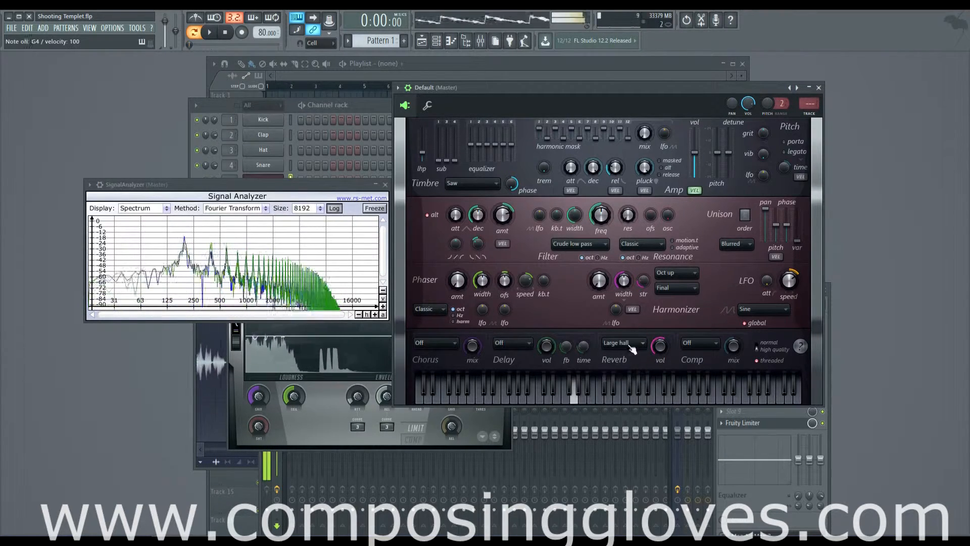
pyautogui.click(623, 343)
pyautogui.click(626, 386)
pyautogui.press('b')
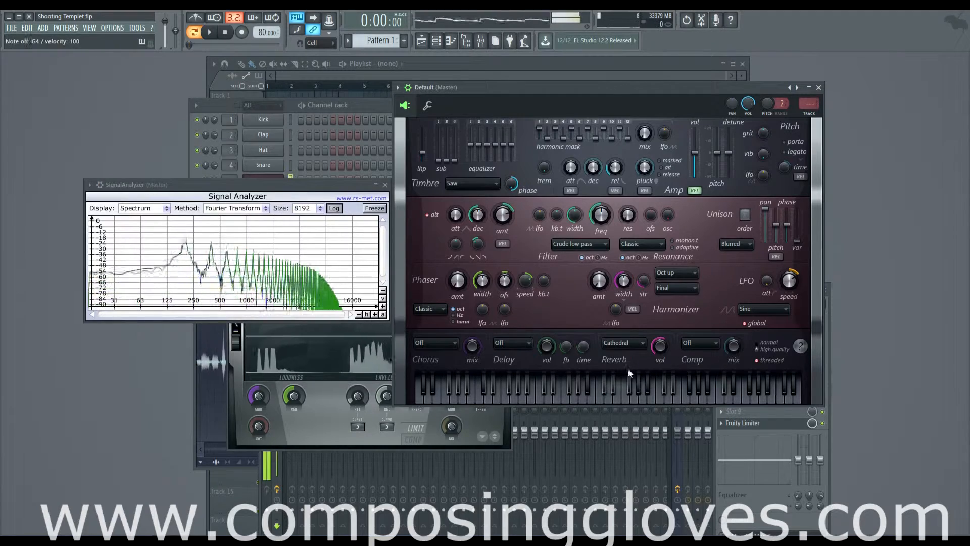
# Audition The venue and Drum room reverb types with test notes.
pyautogui.click(623, 343)
pyautogui.click(630, 395)
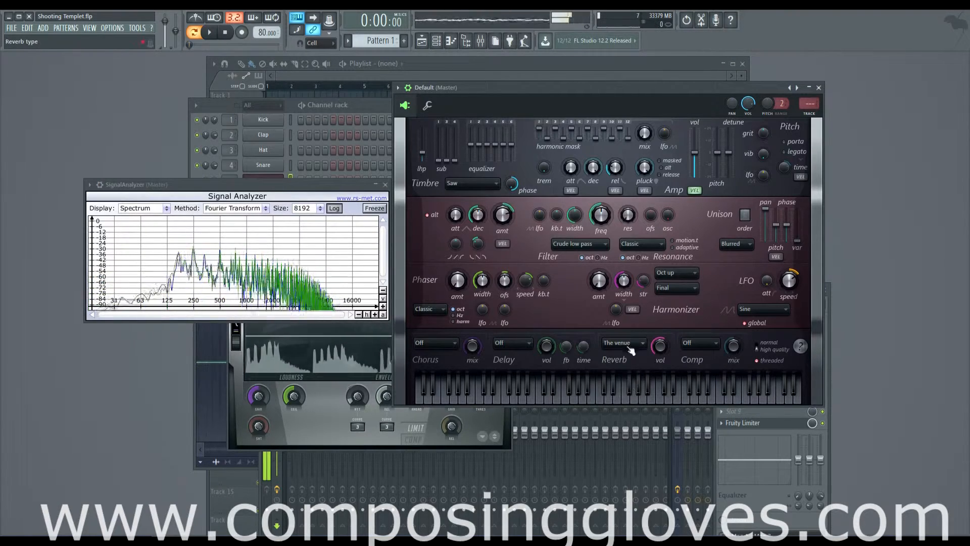
pyautogui.click(622, 342)
pyautogui.click(635, 407)
pyautogui.press('b')
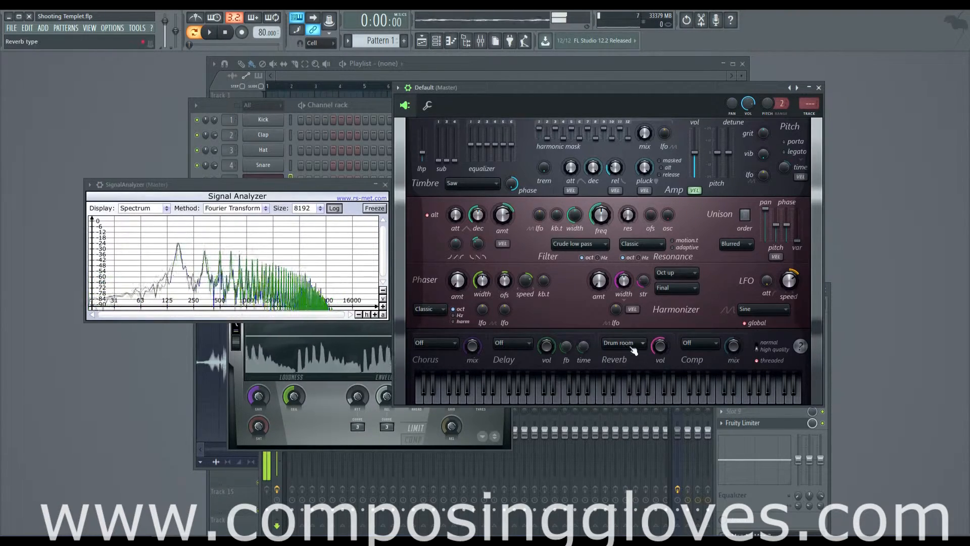
# Set the reverb type to Small studio and play a test note.
pyautogui.click(630, 343)
pyautogui.click(631, 416)
pyautogui.press('n')
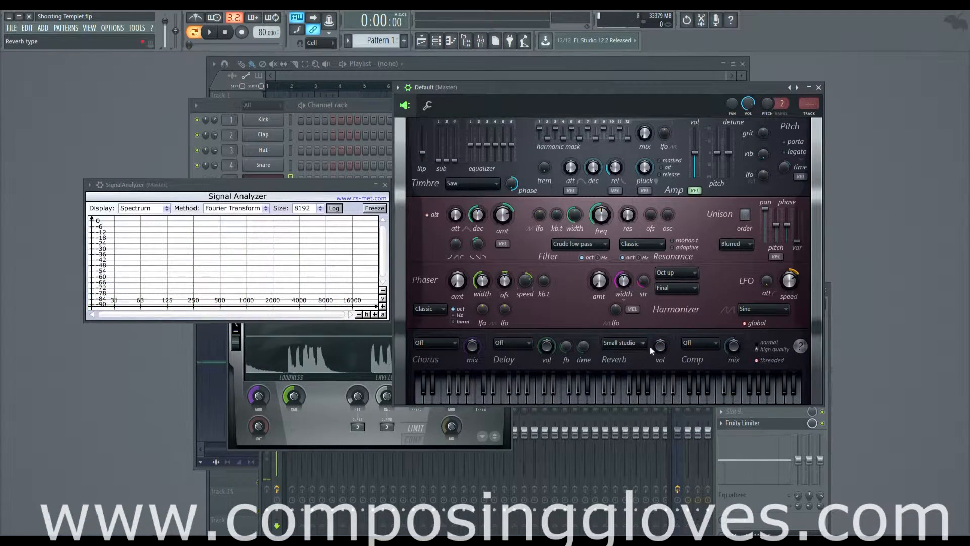
# Turn the reverb off and set the compression type to Limiting.
pyautogui.click(638, 344)
pyautogui.click(633, 356)
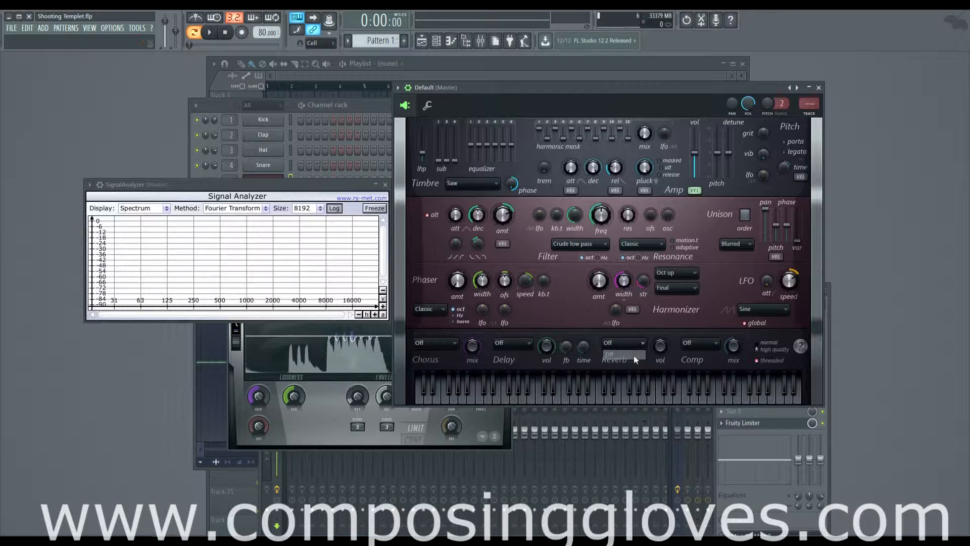
pyautogui.click(704, 347)
pyautogui.click(707, 365)
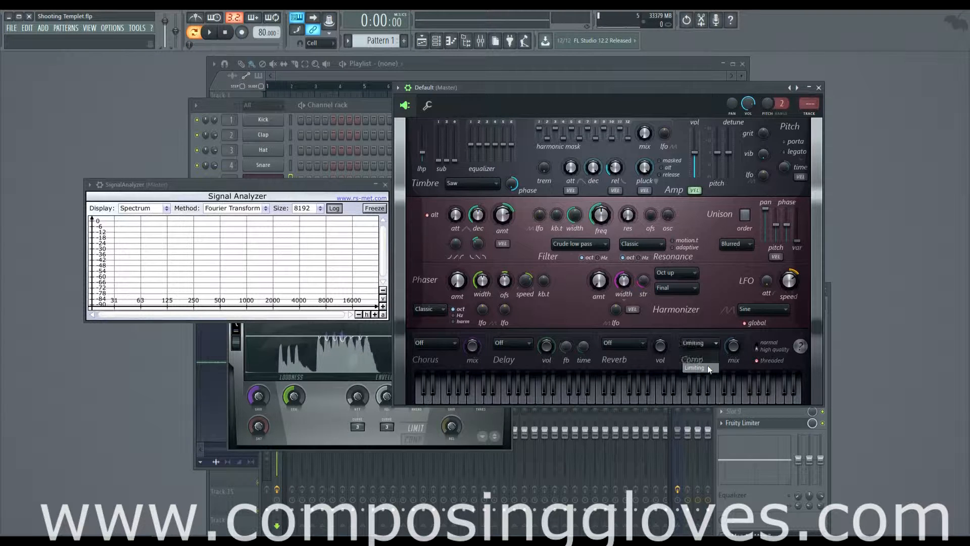
# Set the compression type to Warming and look over the other available compression types.
pyautogui.click(703, 342)
pyautogui.click(707, 377)
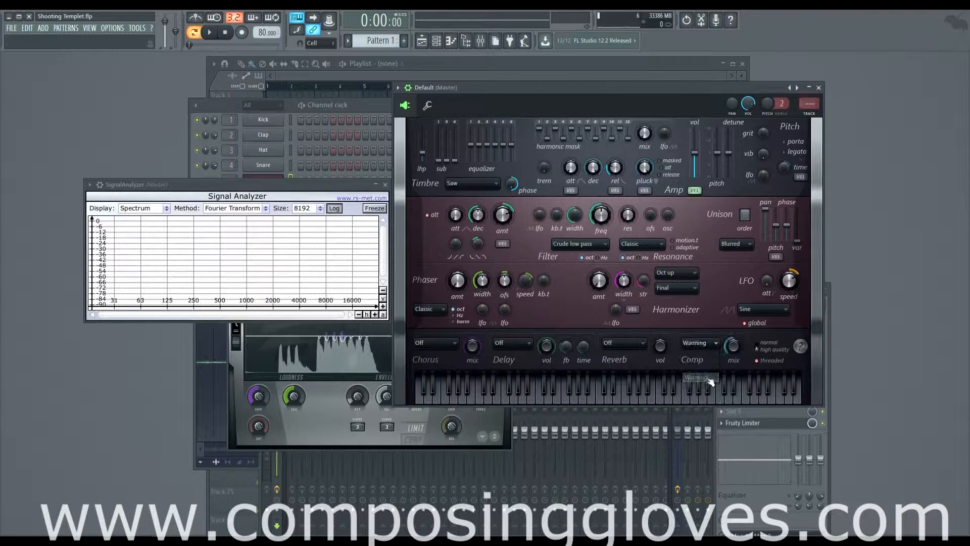
pyautogui.click(701, 344)
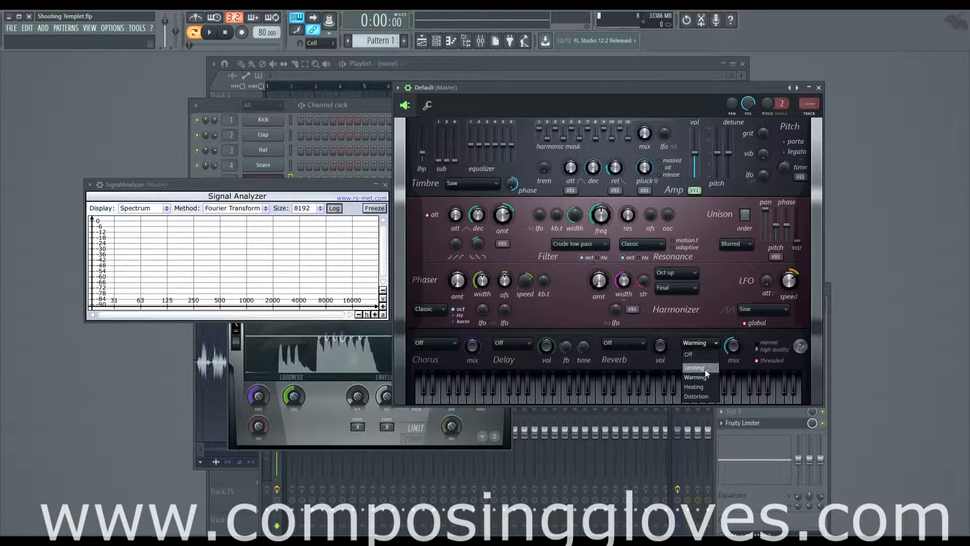
pyautogui.click(706, 343)
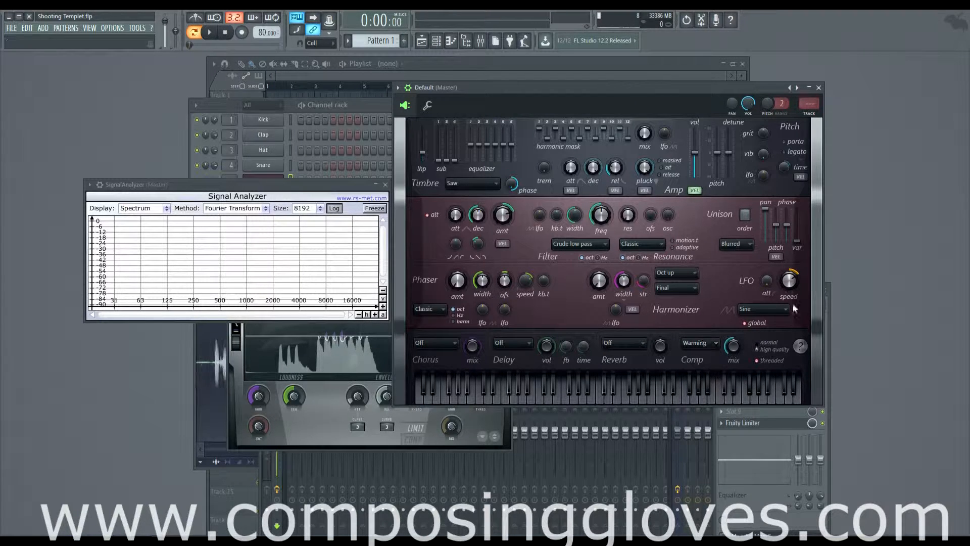
# Load Maximus into the second effect slot of the mixer's Master track.
pyautogui.click(829, 333)
pyautogui.click(724, 330)
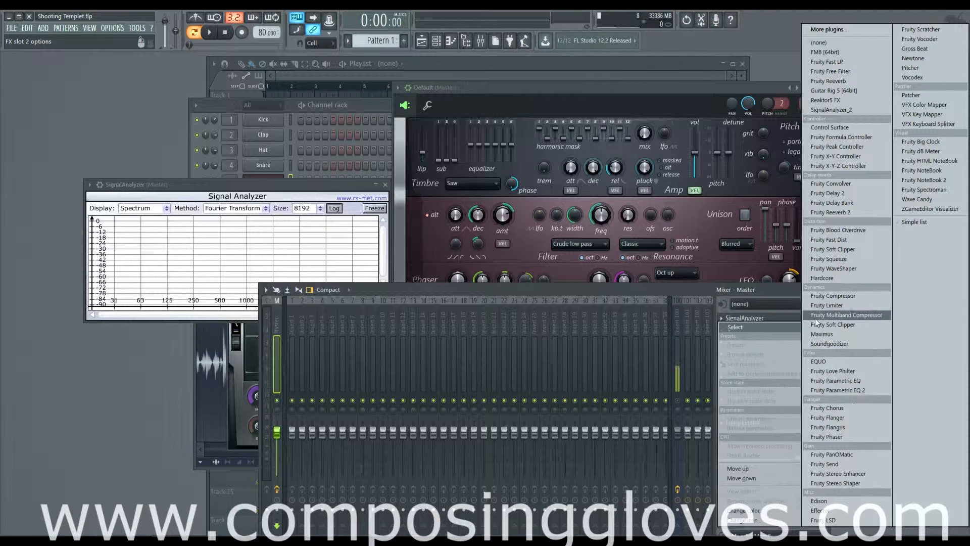
pyautogui.click(825, 335)
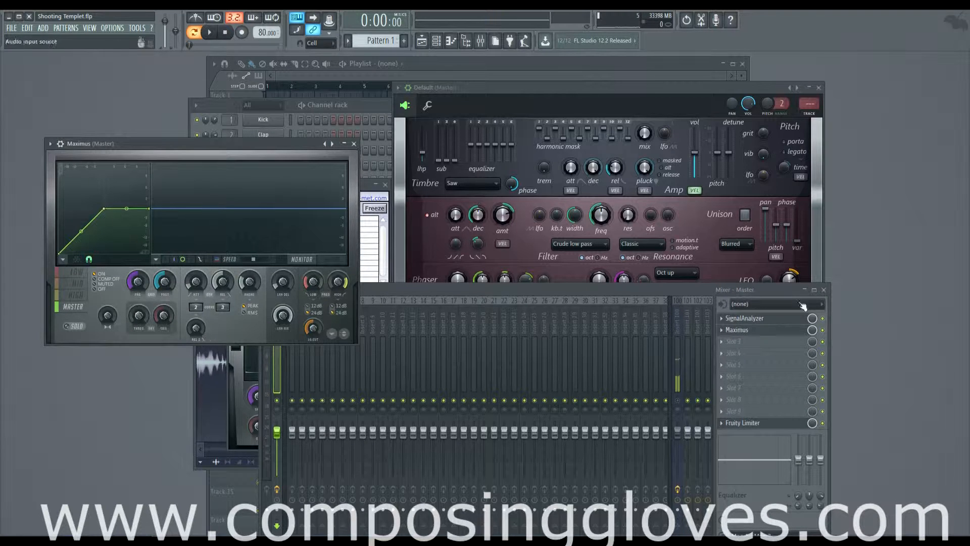
# Bring Harmor back in front of the mixer and place the Signal Analyzer window just below Maximus.
pyautogui.click(605, 90)
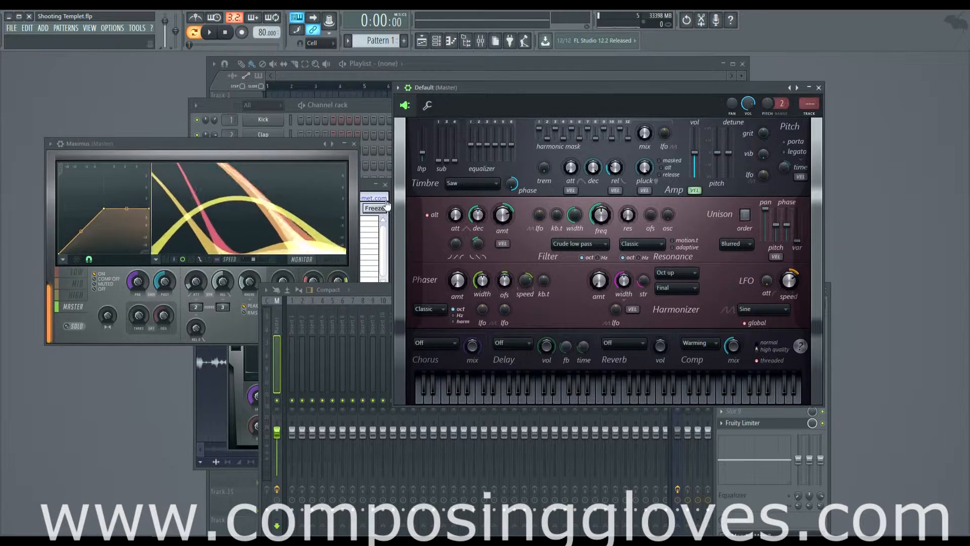
pyautogui.click(366, 187)
pyautogui.click(219, 140)
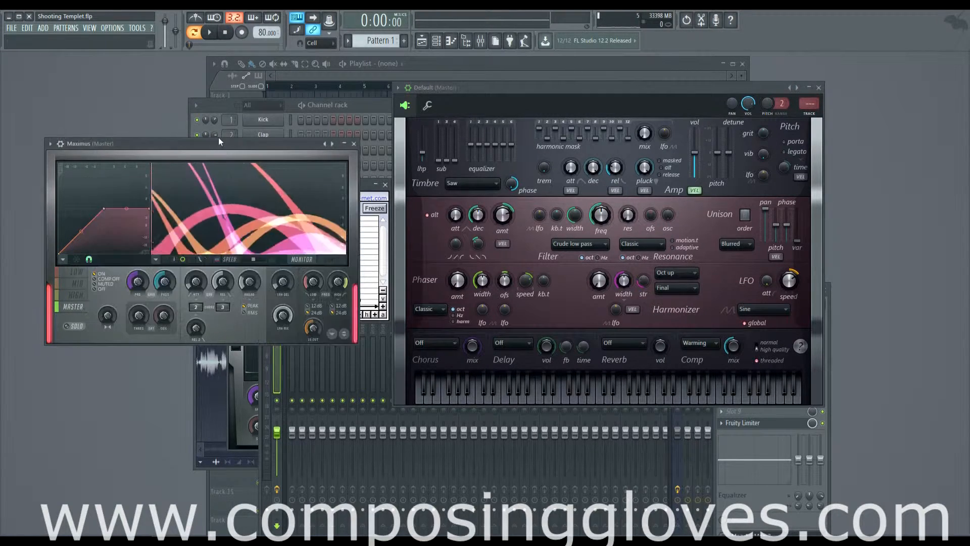
pyautogui.click(361, 192)
pyautogui.moveTo(360, 185); pyautogui.dragTo(466, 352)
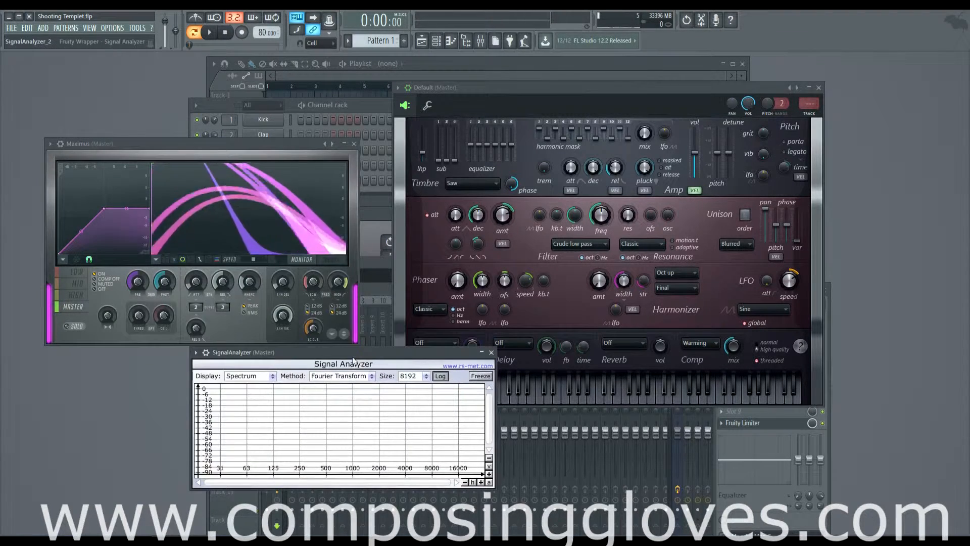
# Target the Mid band in Maximus and move its window beside the mixer's effect slots, over Harmor's edge.
pyautogui.click(76, 284)
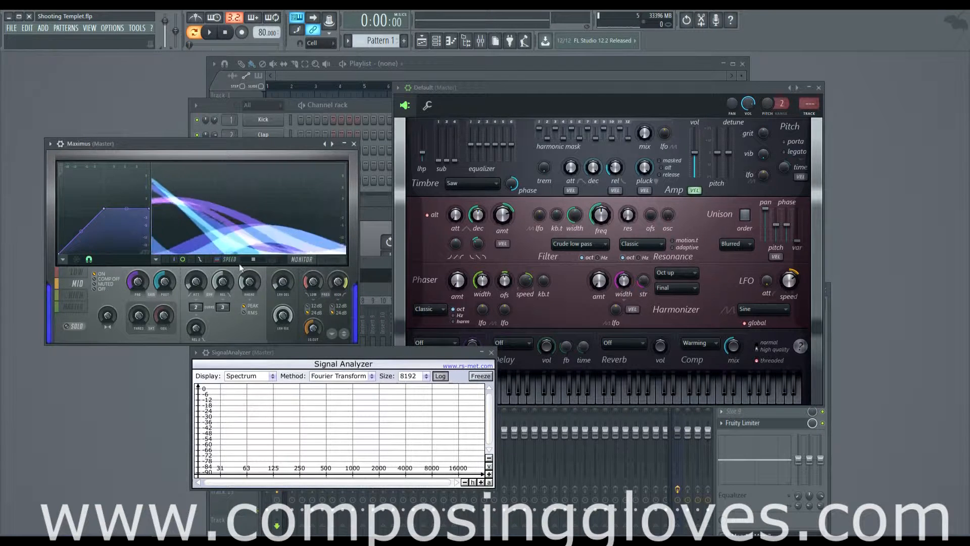
pyautogui.click(778, 425)
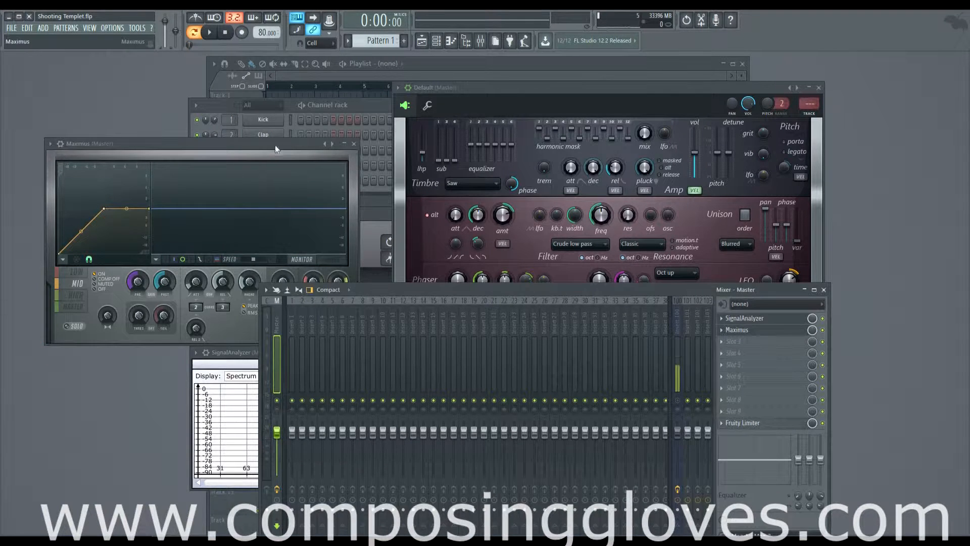
pyautogui.moveTo(275, 144); pyautogui.dragTo(413, 167)
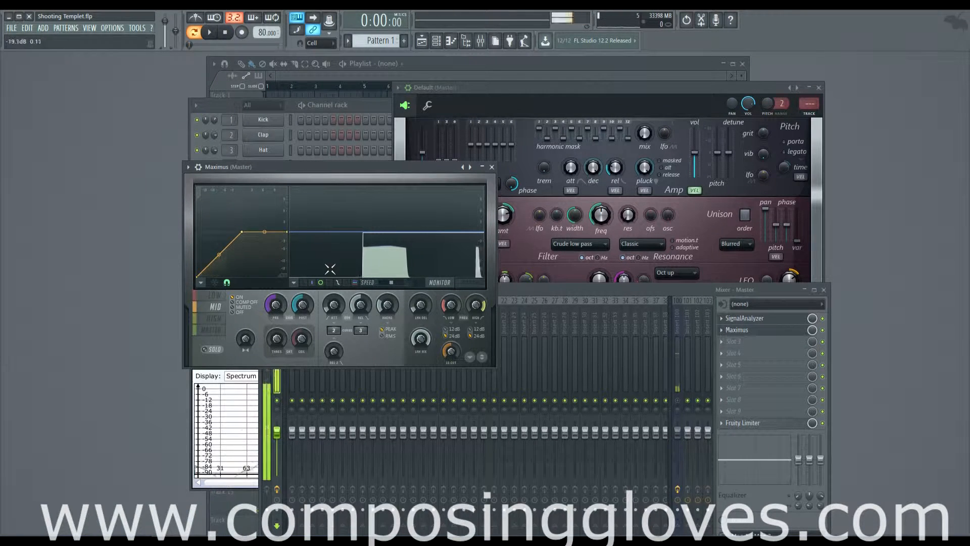
# Play several test notes on Harmor's keyboard and examine their levels in the Maximus display.
pyautogui.click(660, 89)
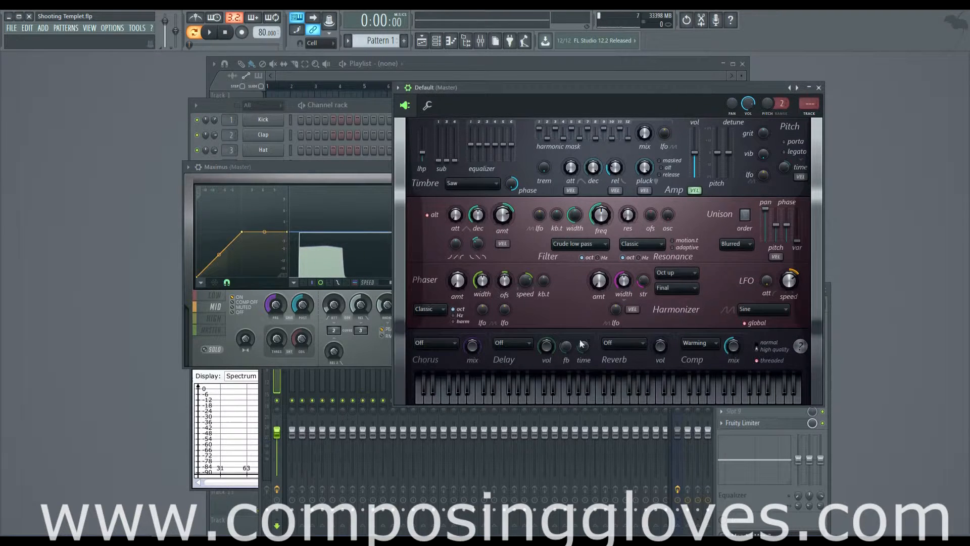
pyautogui.click(602, 387)
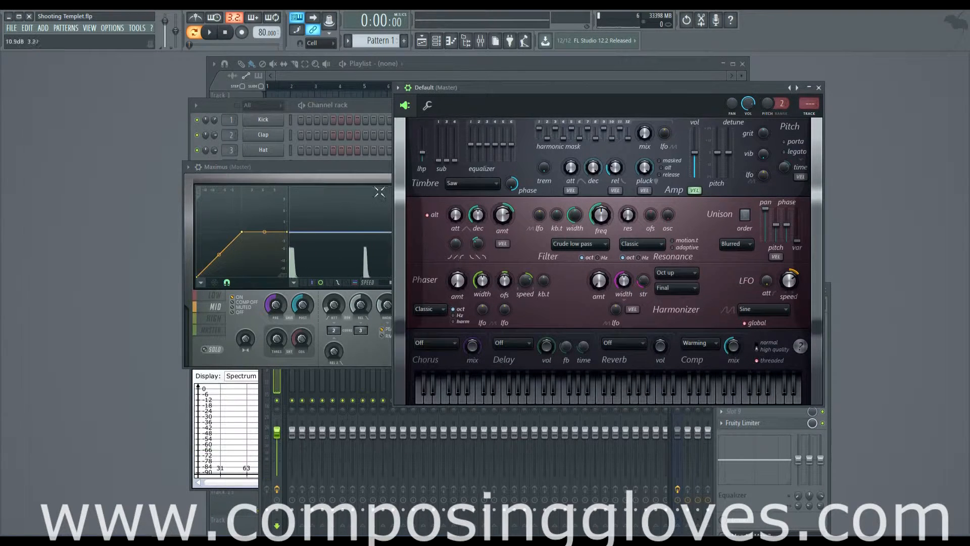
pyautogui.click(541, 383)
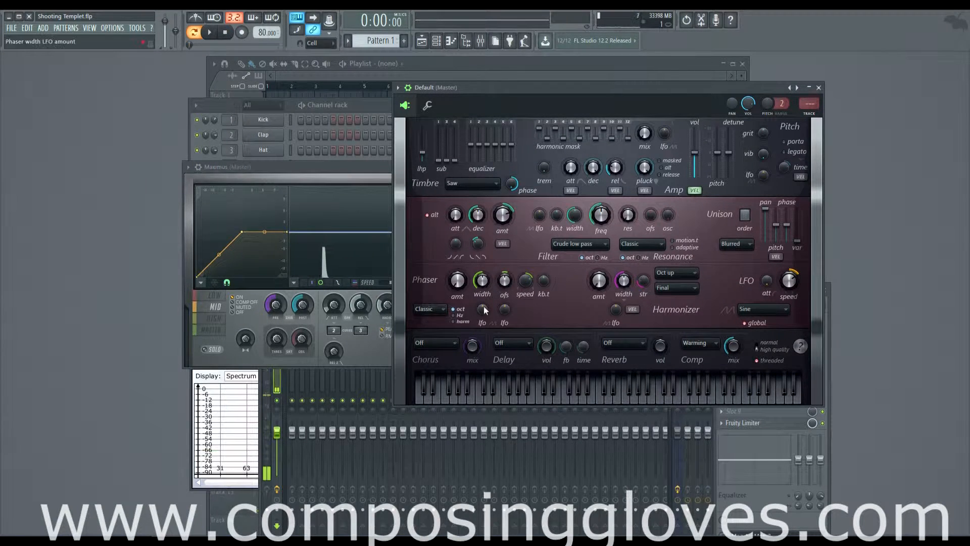
pyautogui.click(355, 174)
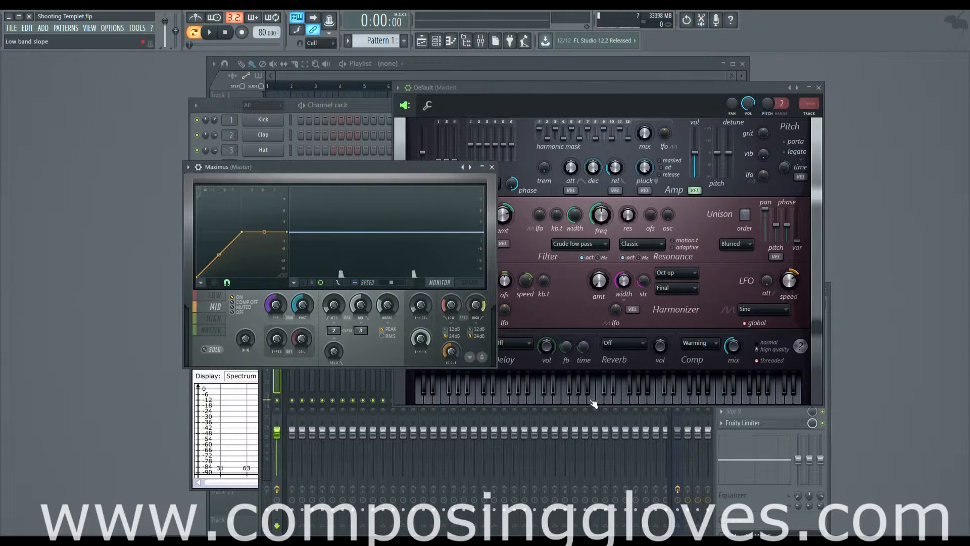
pyautogui.click(602, 402)
pyautogui.click(331, 182)
# Reselect the Warming compression type in Harmor and inspect the Low, Mid and High bands in Maximus.
pyautogui.click(712, 344)
pyautogui.click(709, 378)
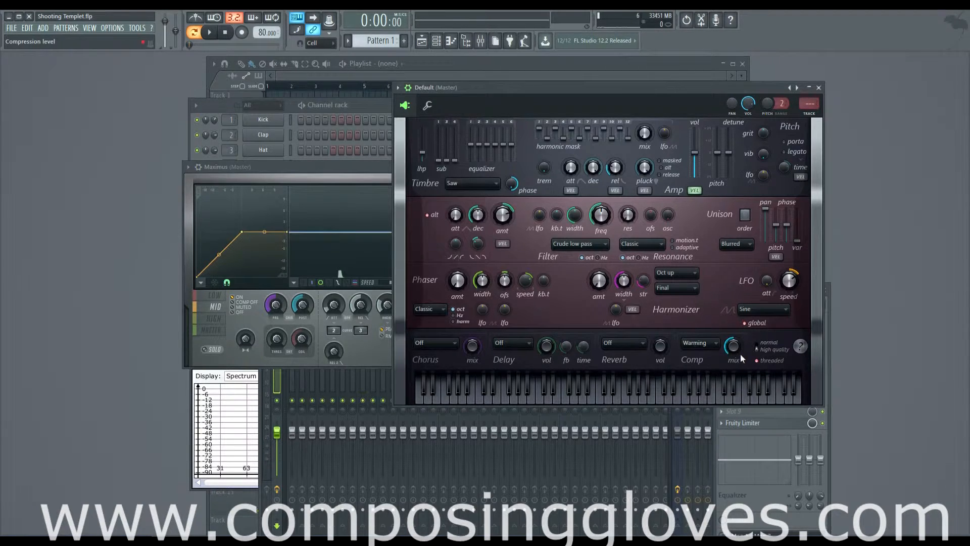
pyautogui.click(348, 178)
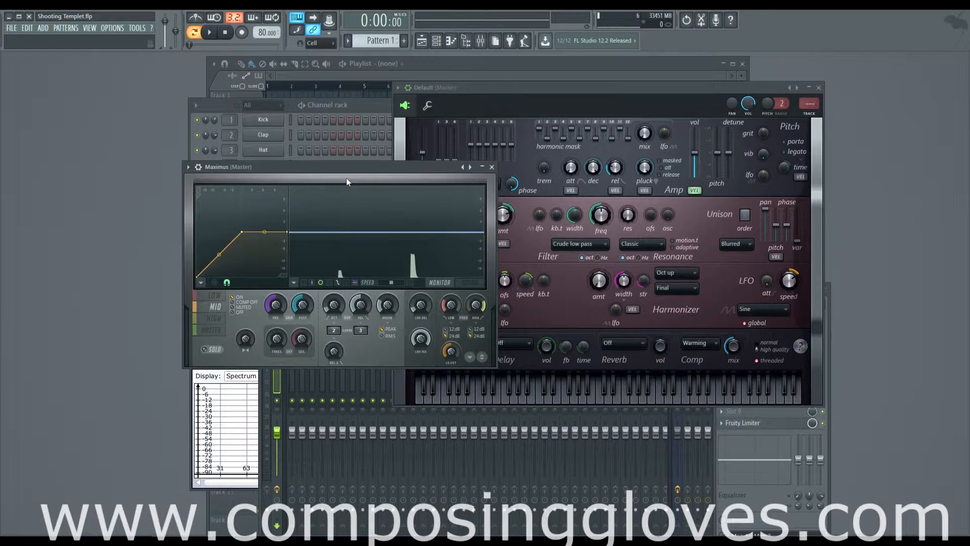
pyautogui.click(216, 296)
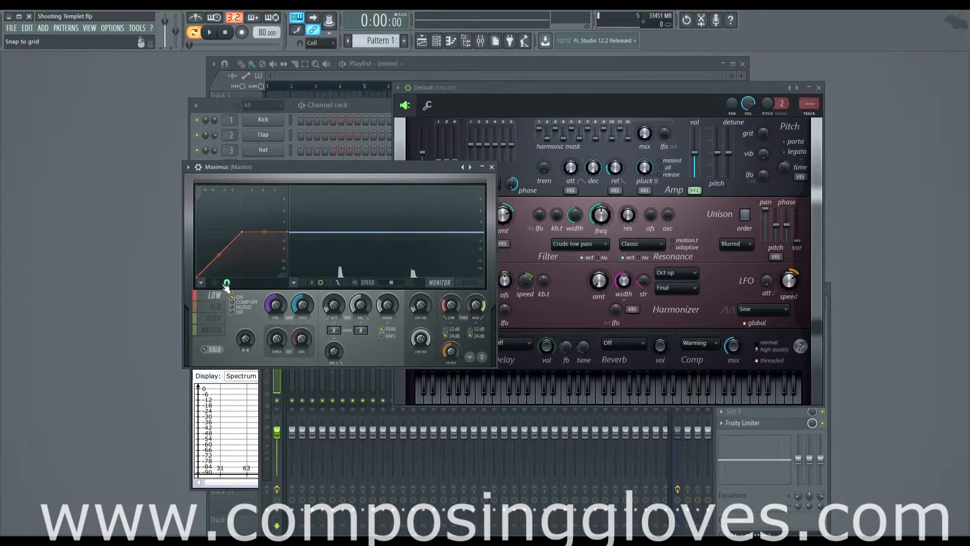
pyautogui.click(215, 307)
pyautogui.click(215, 318)
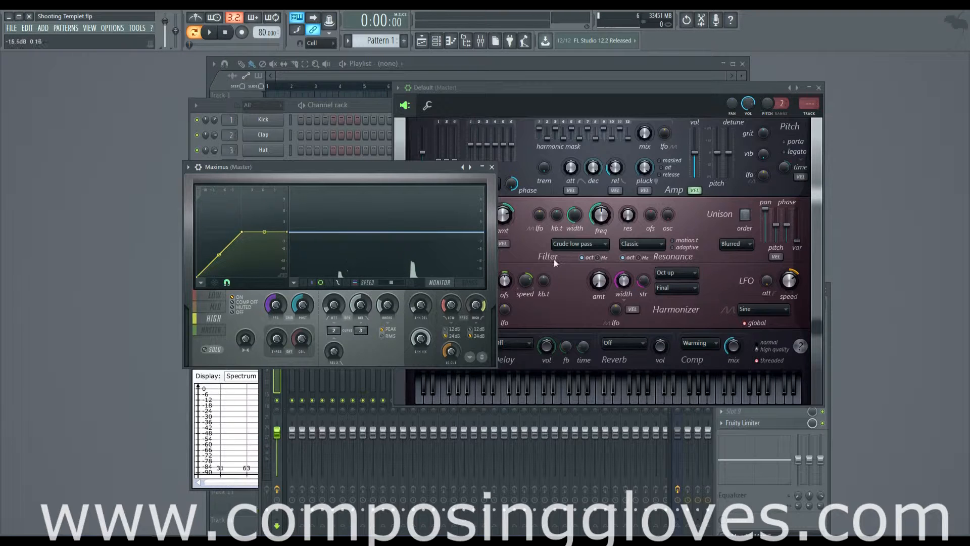
# Play a test note and compare its level across the Mid, High and Low bands of Maximus.
pyautogui.click(581, 393)
pyautogui.click(222, 307)
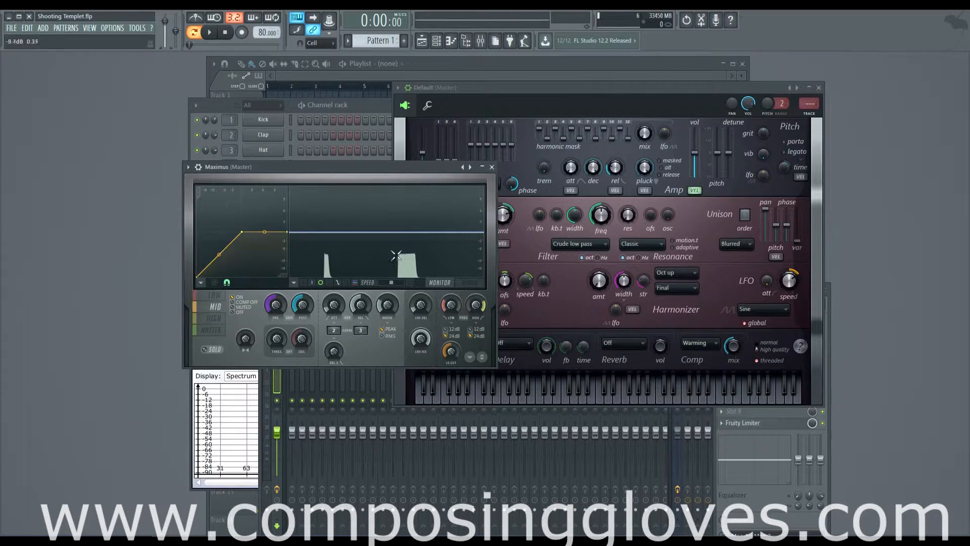
pyautogui.click(210, 318)
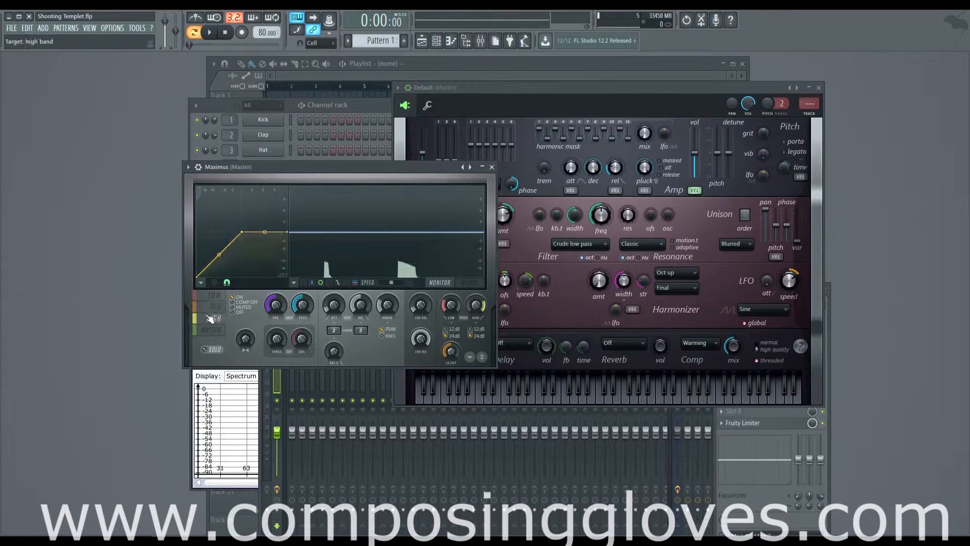
pyautogui.click(213, 298)
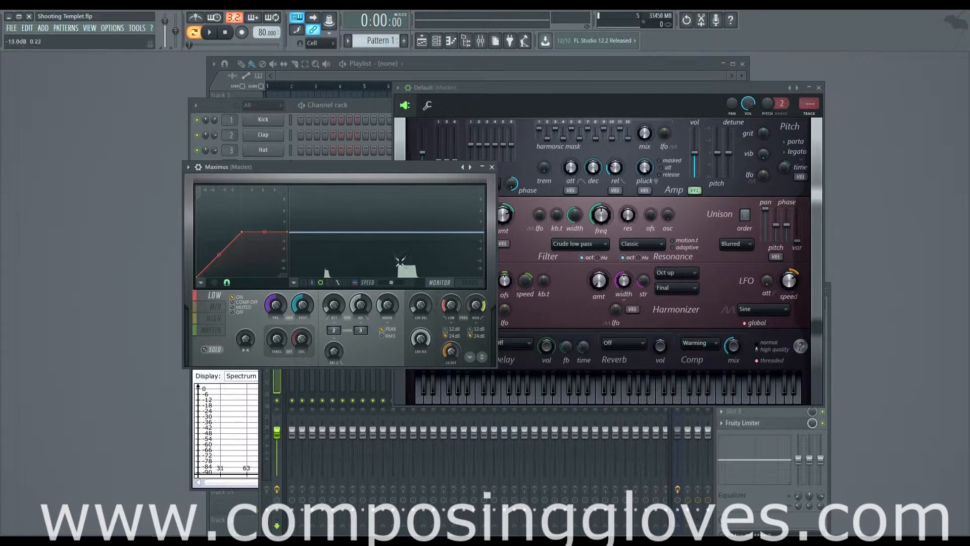
pyautogui.click(213, 308)
pyautogui.click(225, 323)
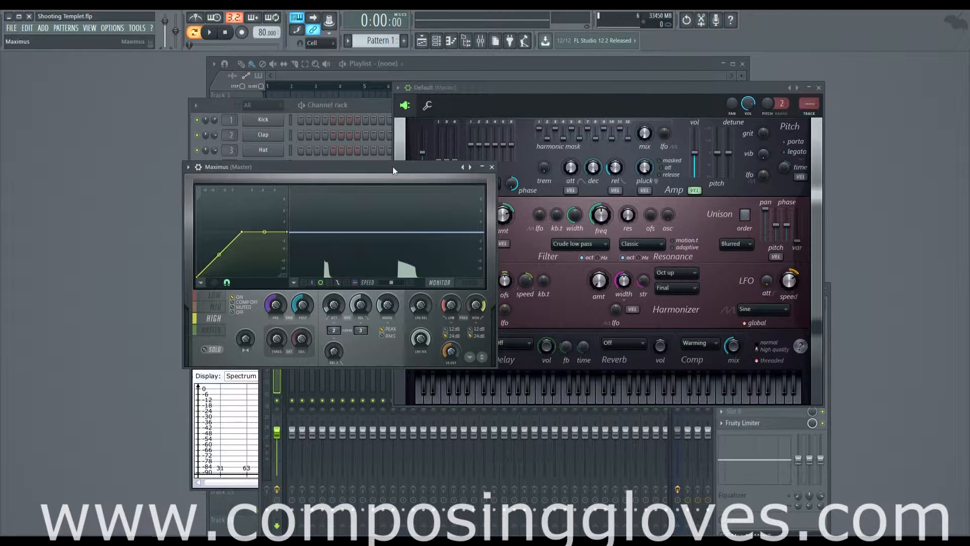
# Move the Maximus window aside to uncover more of Harmor and turn the compression mix down to minimum.
pyautogui.moveTo(393, 166); pyautogui.dragTo(332, 165)
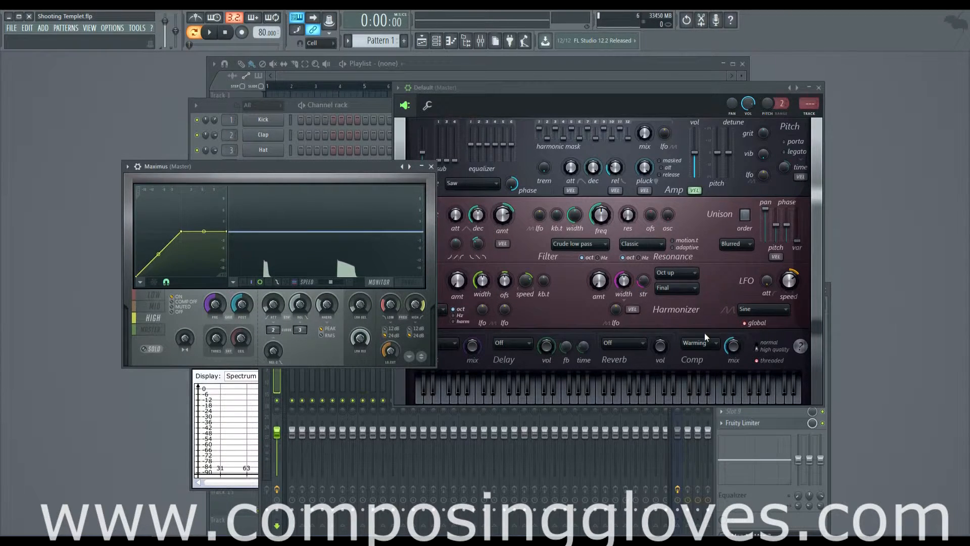
pyautogui.moveTo(732, 346); pyautogui.dragTo(733, 386)
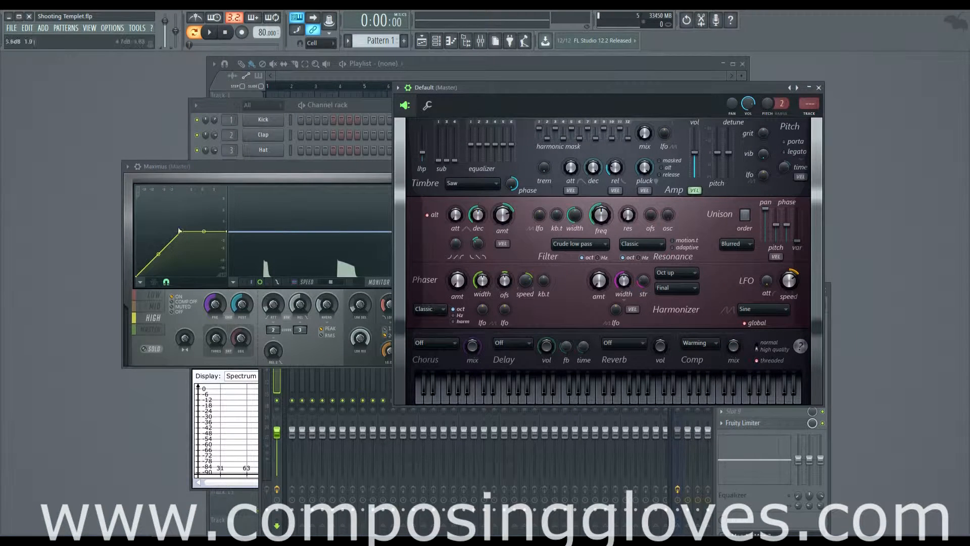
# Close Maximus and place the Signal Analyzer window beside Harmor.
pyautogui.press('F6')
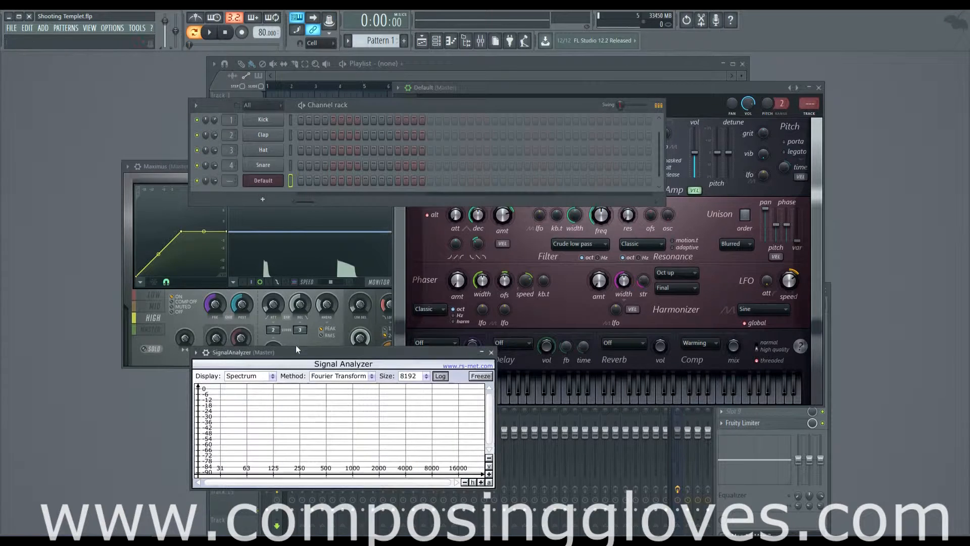
pyautogui.moveTo(296, 346); pyautogui.dragTo(165, 159)
pyautogui.click(307, 350)
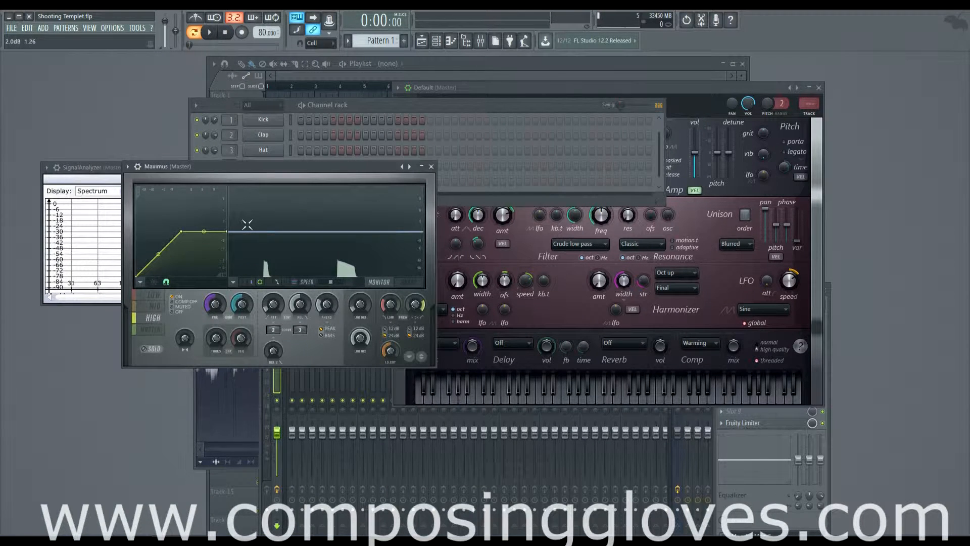
pyautogui.click(431, 166)
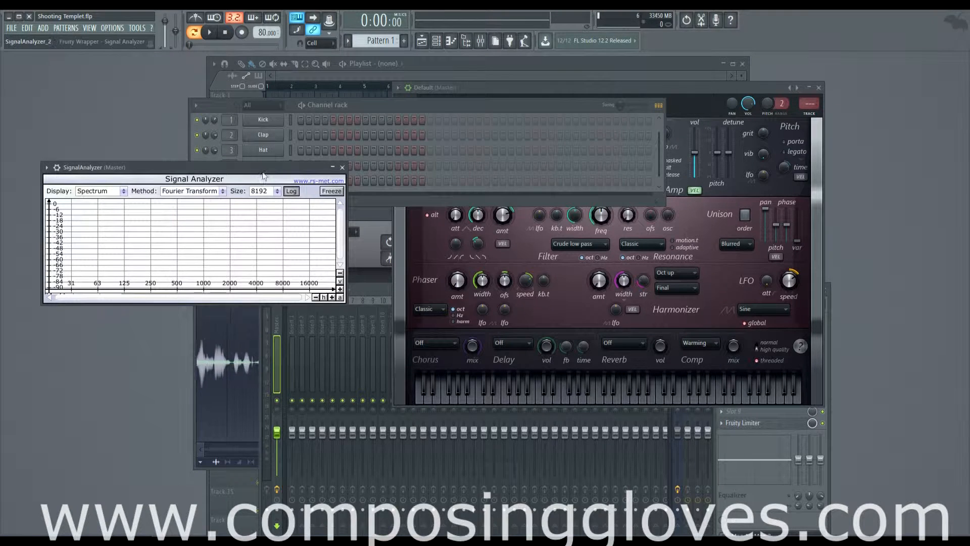
pyautogui.moveTo(273, 164); pyautogui.dragTo(285, 150)
# Turn Harmor's compression mix to maximum and back to minimum, playing a G4 note at each setting to compare the spectrum.
pyautogui.click(711, 317)
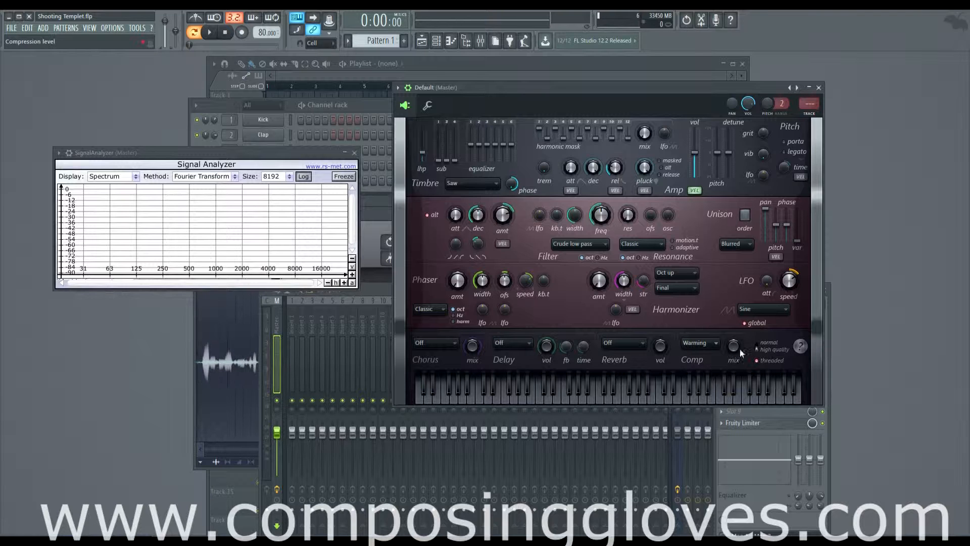
pyautogui.moveTo(733, 351); pyautogui.dragTo(732, 321)
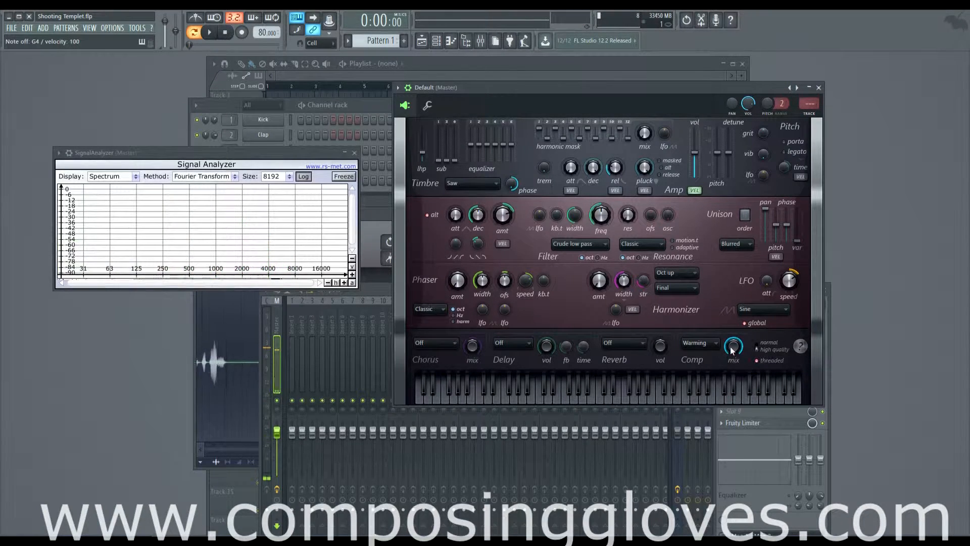
pyautogui.press('n')
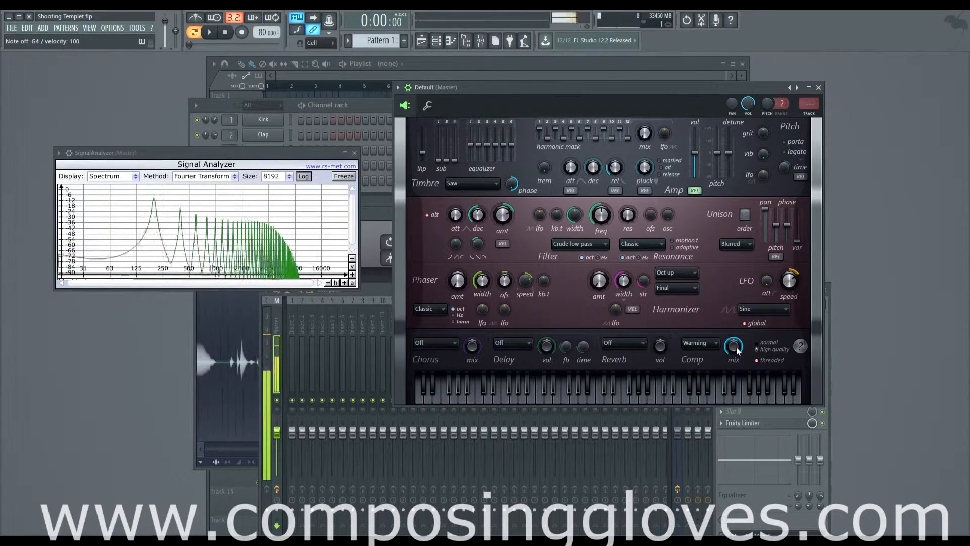
pyautogui.moveTo(737, 351); pyautogui.dragTo(737, 379)
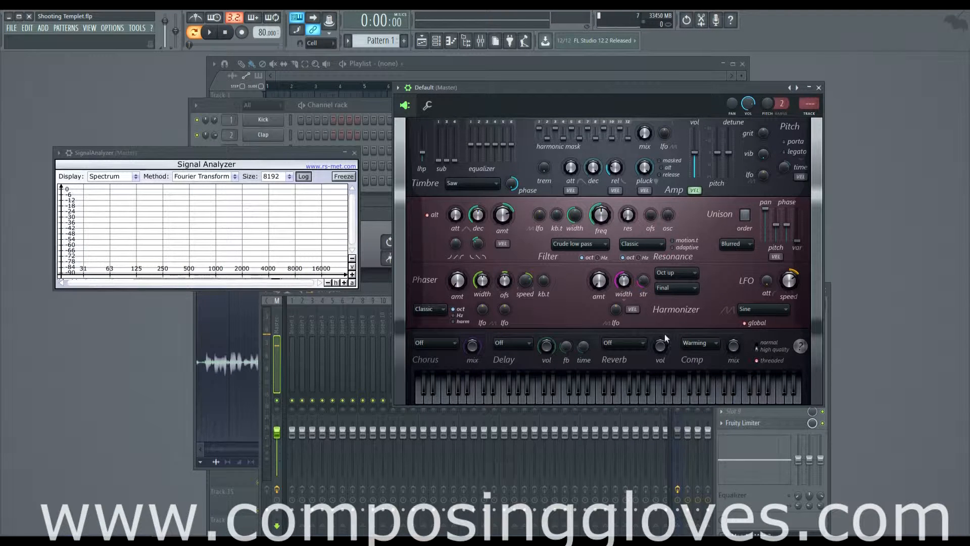
pyautogui.press('n')
pyautogui.moveTo(731, 348); pyautogui.dragTo(731, 342)
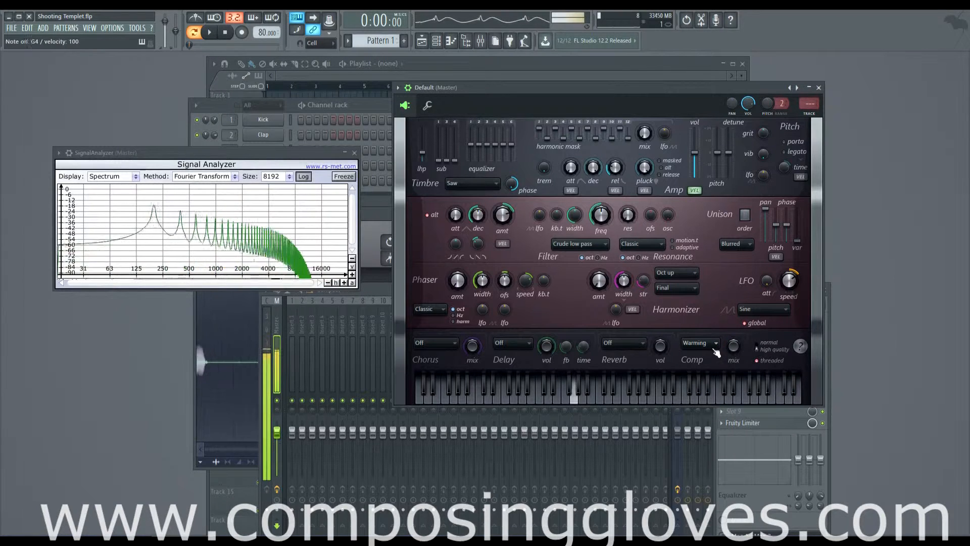
# Set Harmor's compression type to Heating, play a test note, and raise the compression mix to 100%.
pyautogui.click(701, 344)
pyautogui.click(694, 386)
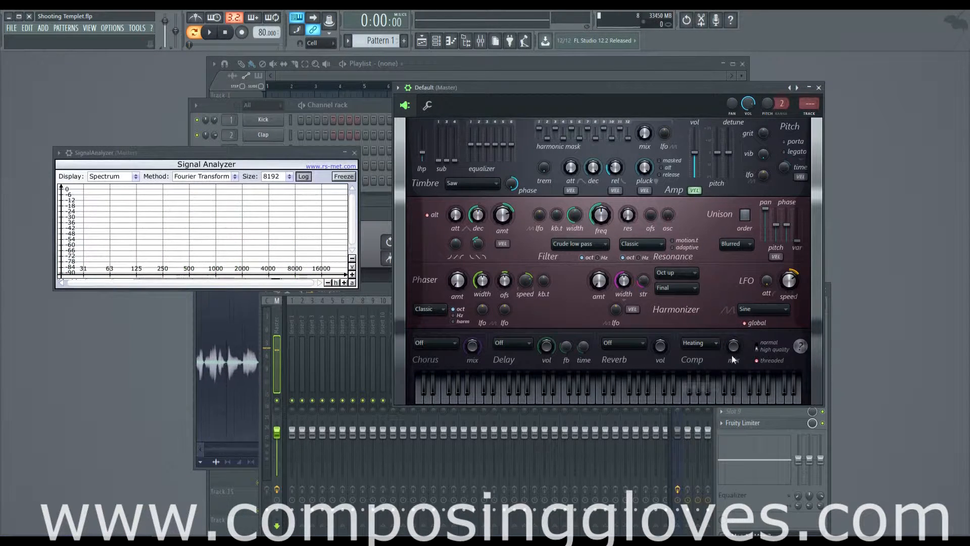
pyautogui.press('n')
pyautogui.moveTo(735, 348)
pyautogui.mouseDown()
pyautogui.moveTo(735, 321)
pyautogui.moveTo(734, 334)
pyautogui.mouseUp()
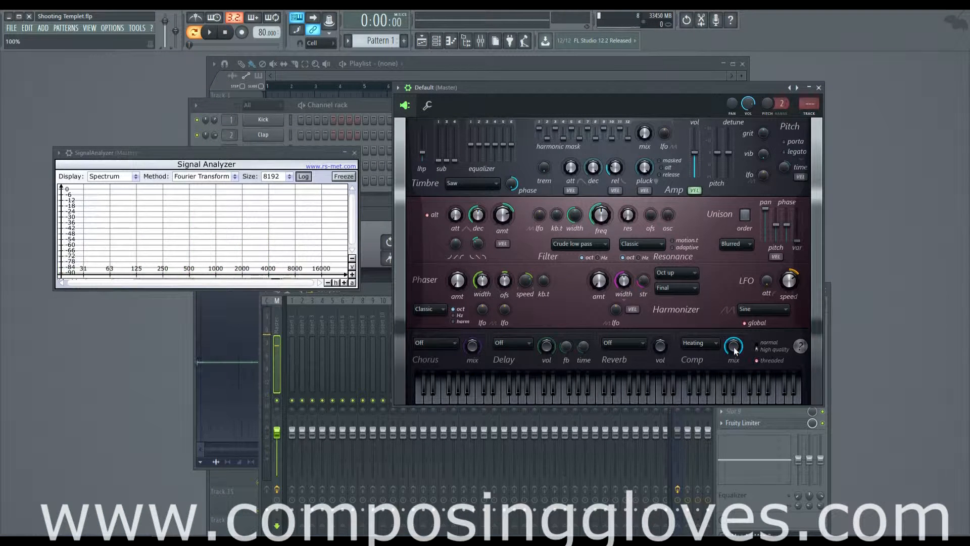
# Play test notes with the Heating mix at maximum, minimum and maximum again to compare the spectrum.
pyautogui.press('n')
pyautogui.press('n')
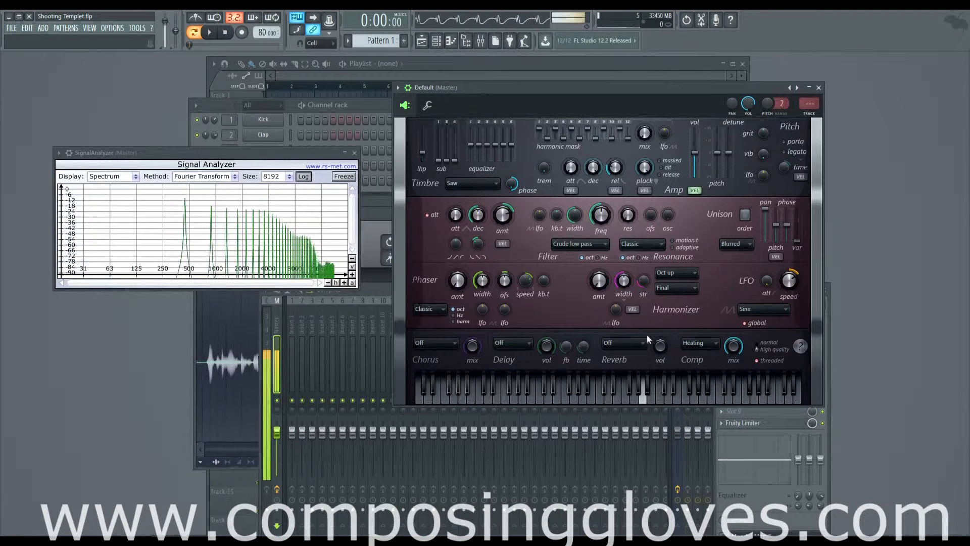
pyautogui.moveTo(735, 347); pyautogui.dragTo(735, 350)
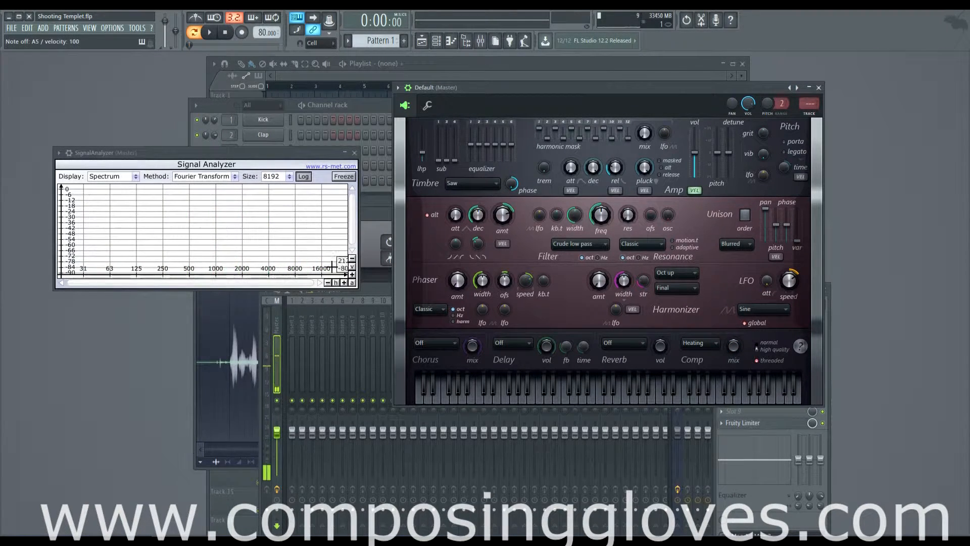
pyautogui.moveTo(733, 349); pyautogui.dragTo(734, 351)
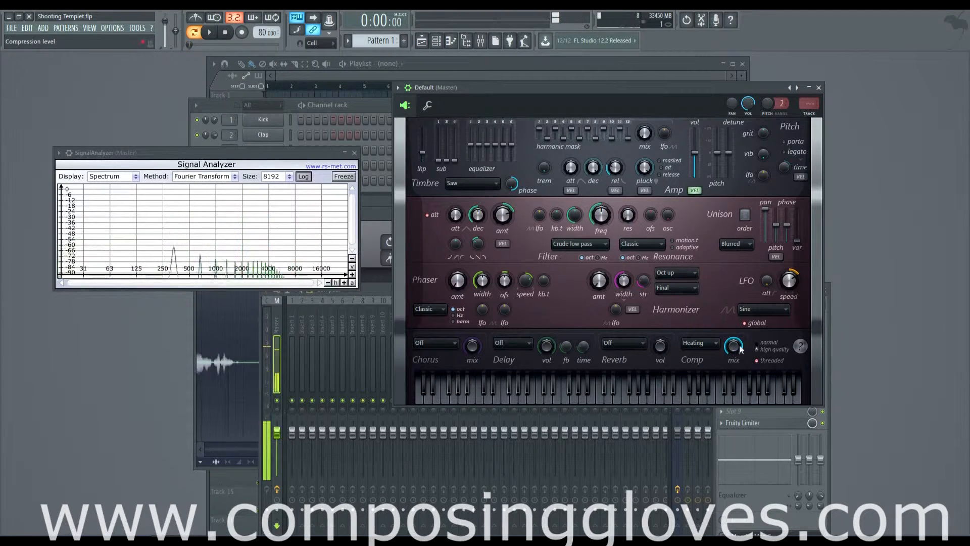
# Set the compression type to Distortion and compare its waveform in the analyzer's Signal display at minimum and maximum mix.
pyautogui.click(705, 343)
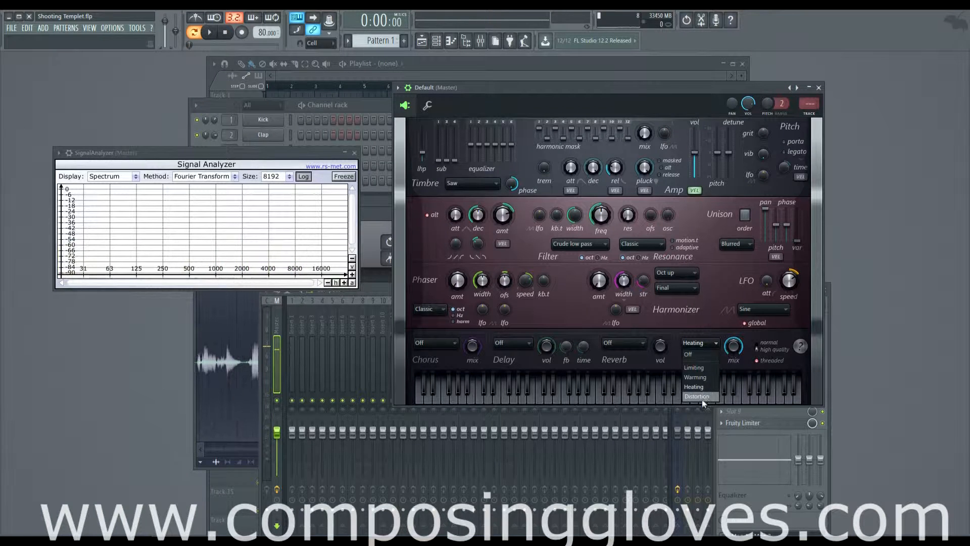
pyautogui.click(701, 396)
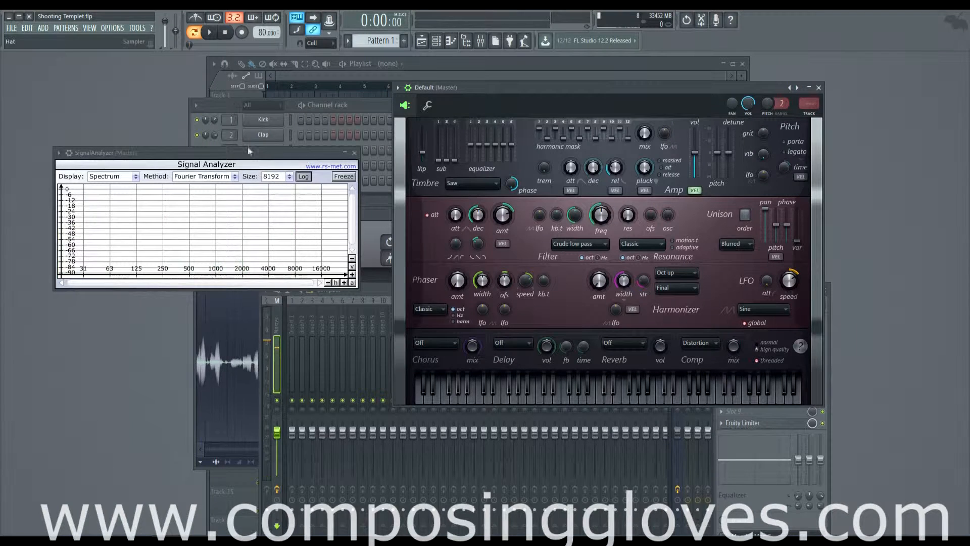
pyautogui.click(114, 176)
pyautogui.click(120, 189)
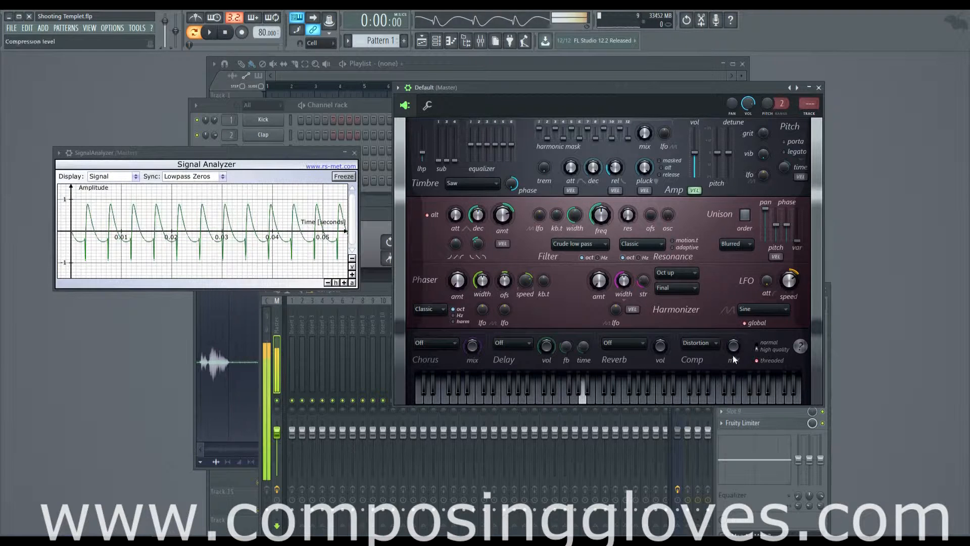
pyautogui.moveTo(733, 350); pyautogui.dragTo(732, 283)
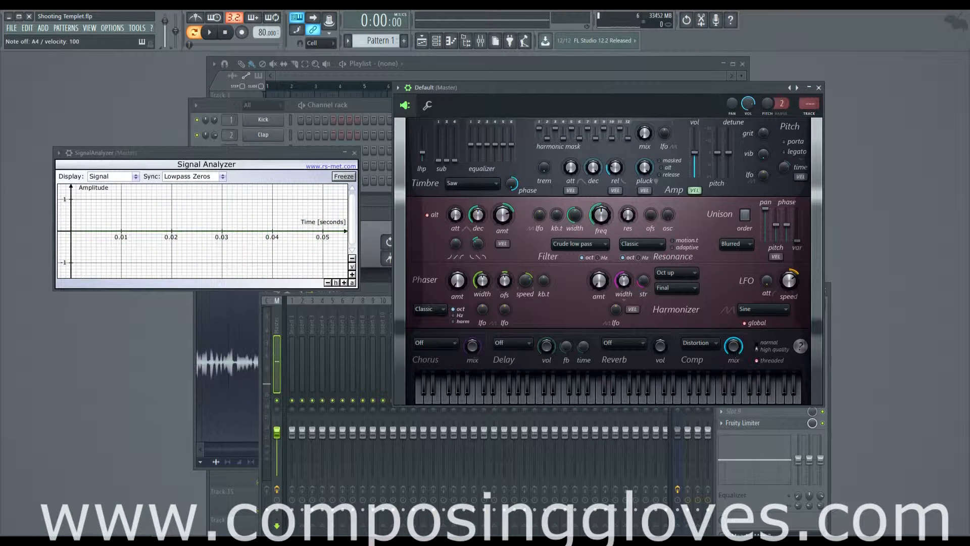
pyautogui.moveTo(733, 346); pyautogui.dragTo(733, 405)
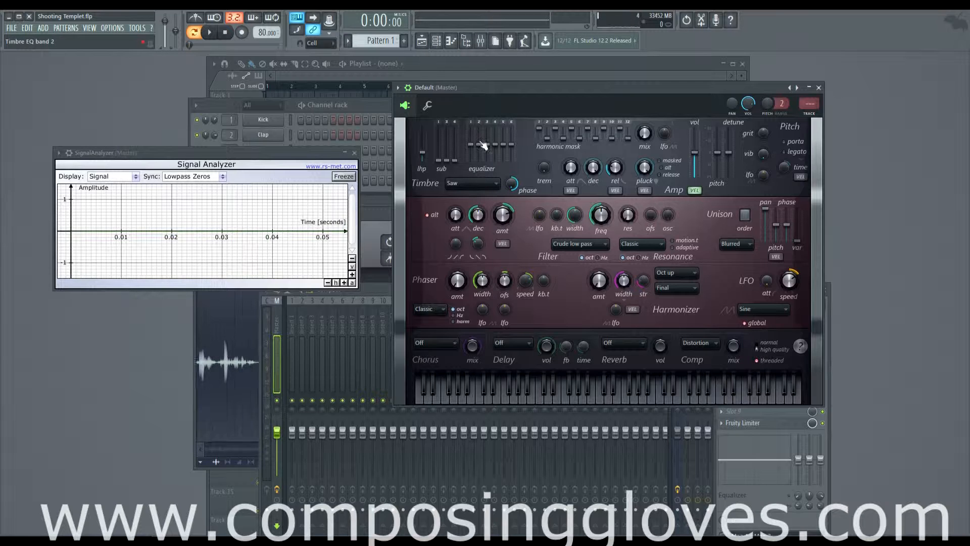
# Lower every Timbre equalizer band except the first to minimum and play an A4 test note.
pyautogui.moveTo(484, 145)
pyautogui.mouseDown()
pyautogui.moveTo(507, 149)
pyautogui.moveTo(511, 162)
pyautogui.mouseUp()
pyautogui.press('n')
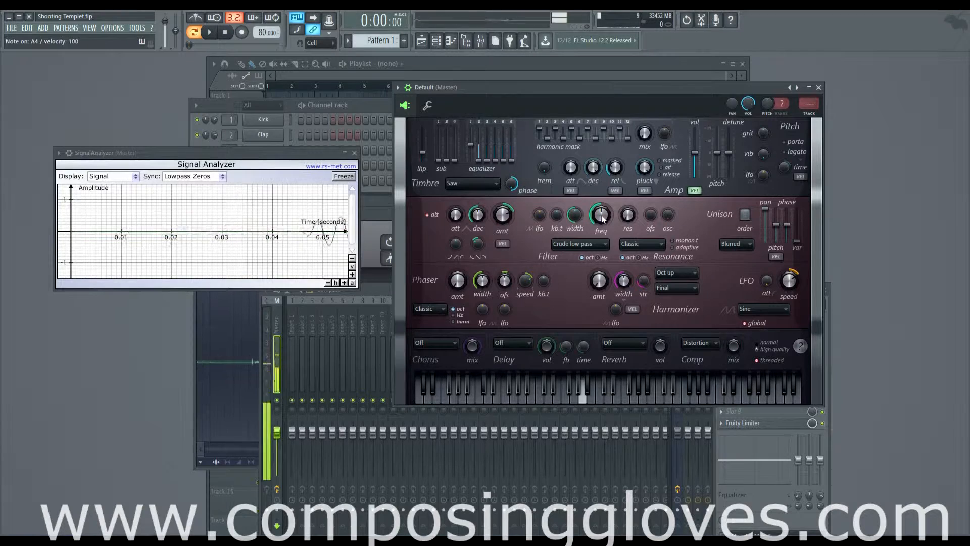
pyautogui.press('n')
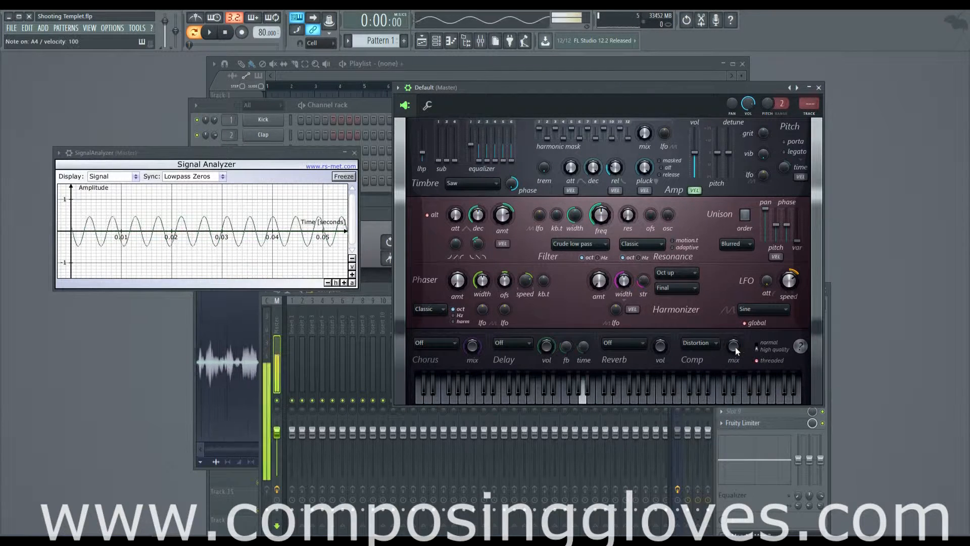
# Raise the Distortion mix to maximum while A4 sounds and freeze the waveform in the Signal Analyzer.
pyautogui.moveTo(735, 346); pyautogui.dragTo(735, 323)
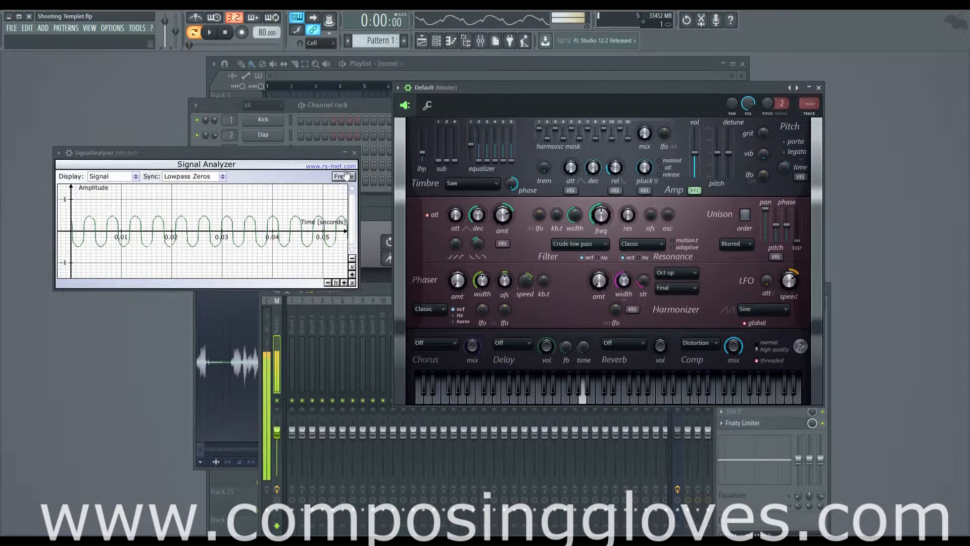
pyautogui.click(345, 176)
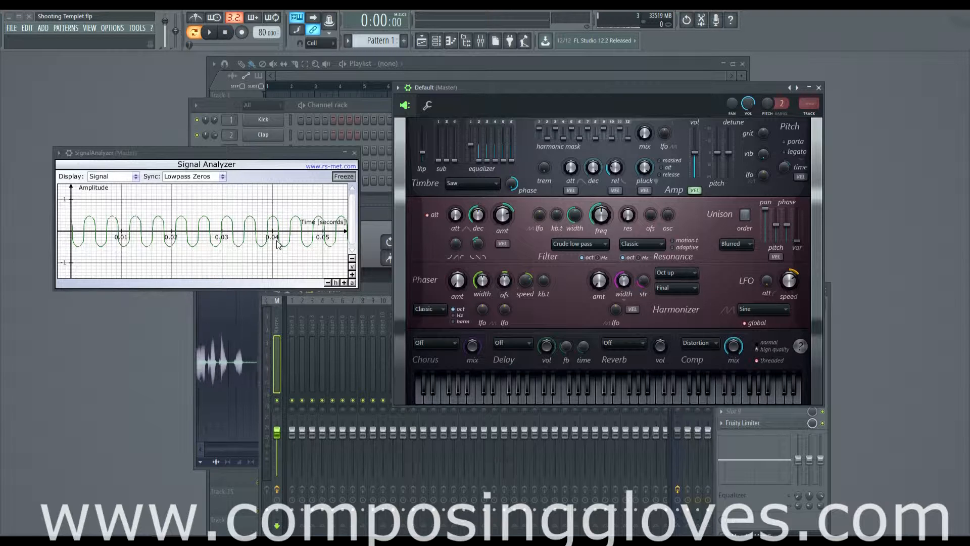
pyautogui.click(234, 33)
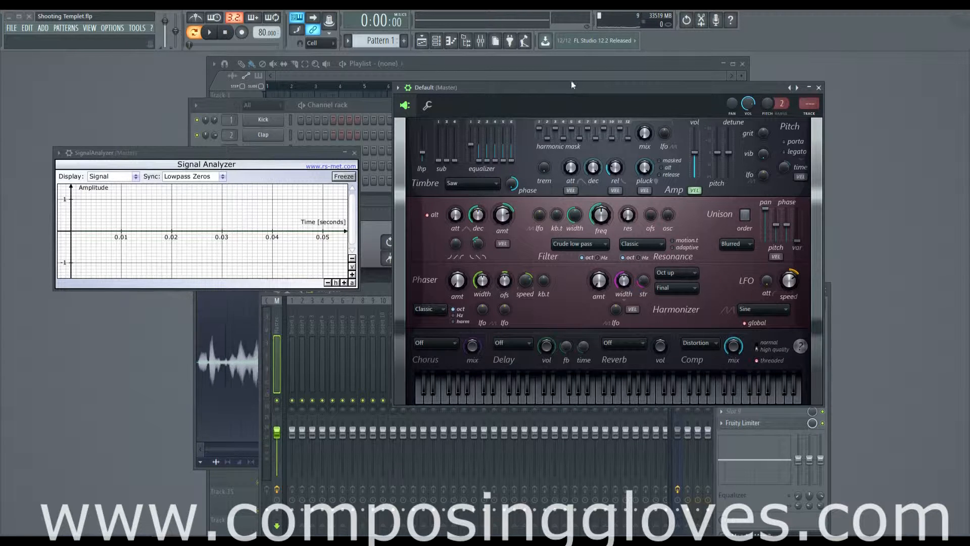
# Move the Harmor window aside and open the piano roll for the Default channel.
pyautogui.moveTo(571, 86); pyautogui.dragTo(604, 88)
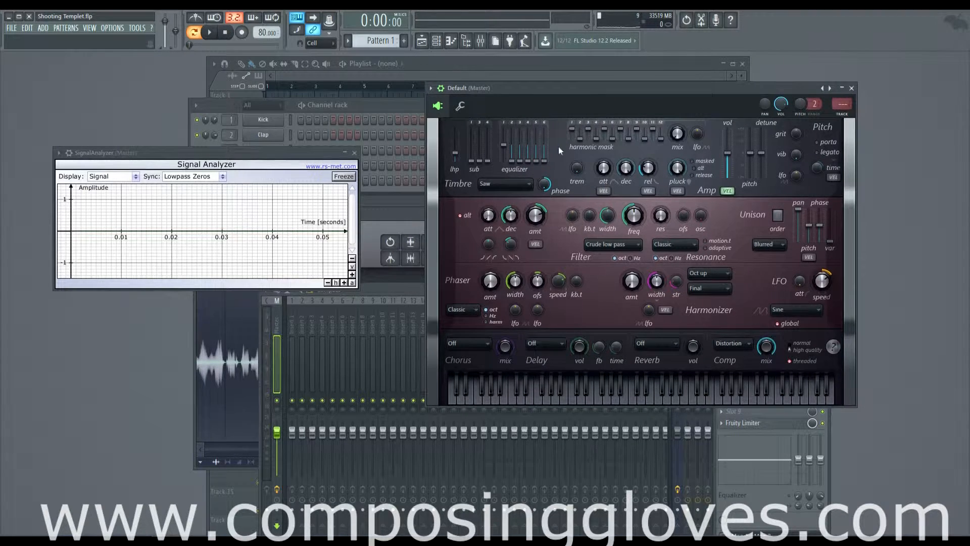
pyautogui.click(192, 145)
pyautogui.rightClick(266, 183)
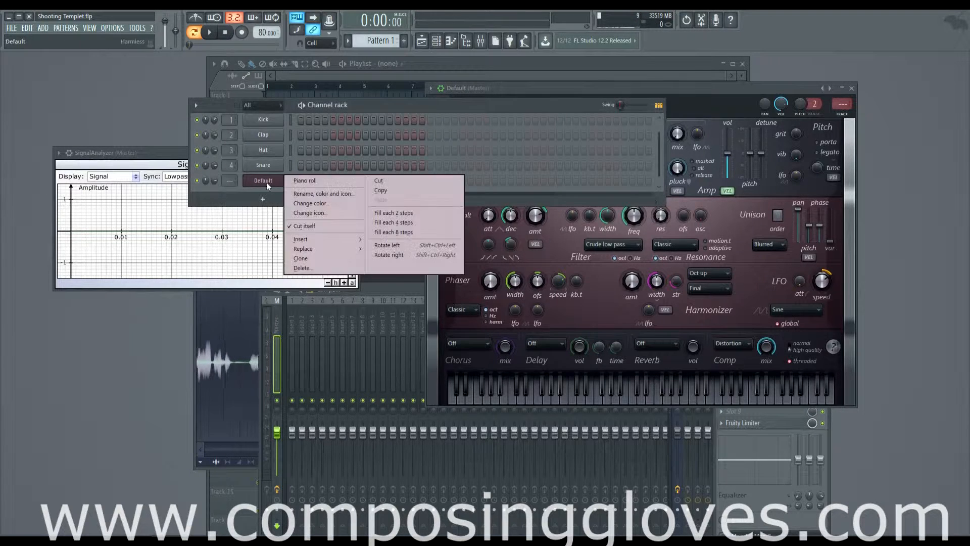
pyautogui.click(318, 181)
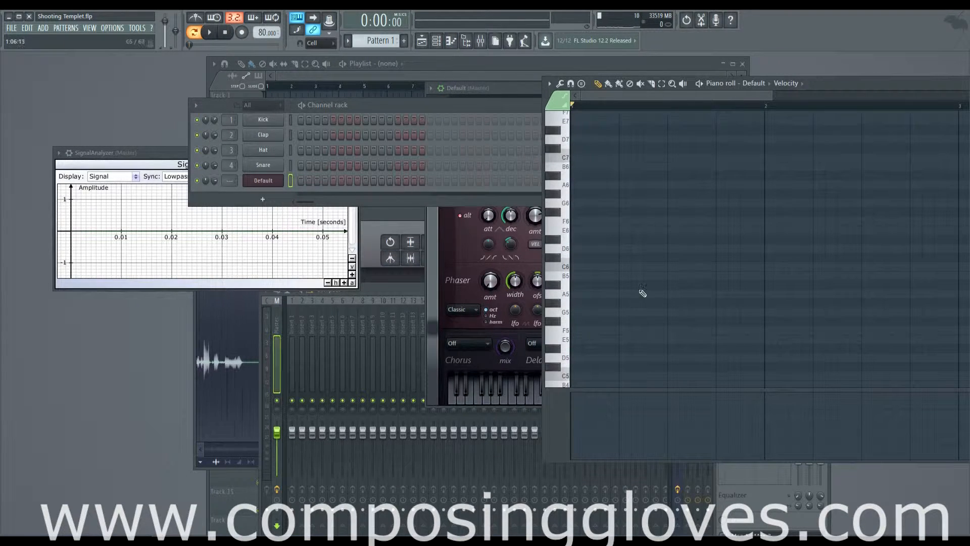
# Draw an F5 note at the start of the pattern and a C6 note overlapping its end.
pyautogui.scroll(-2, 598, 272)
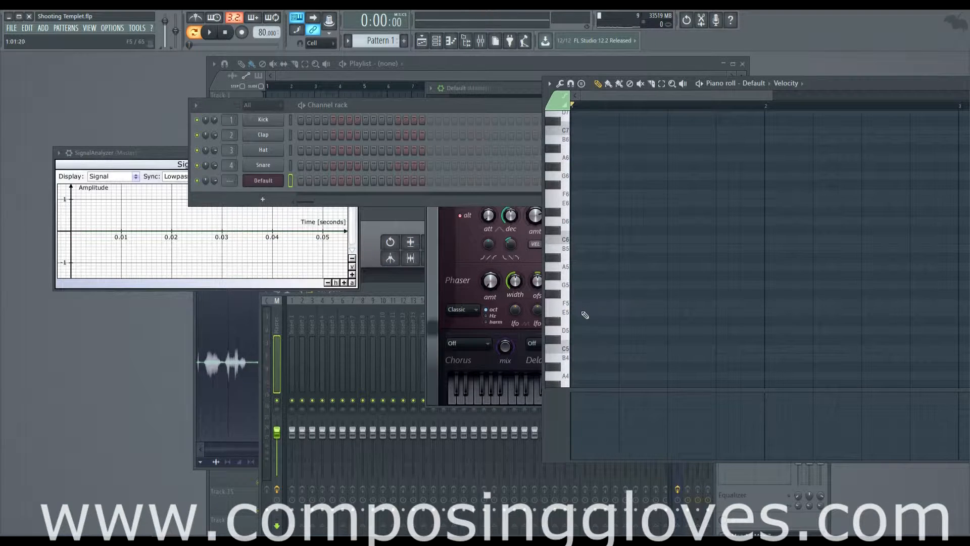
pyautogui.click(583, 303)
pyautogui.moveTo(594, 303); pyautogui.dragTo(619, 304)
pyautogui.scroll(2, 617, 303)
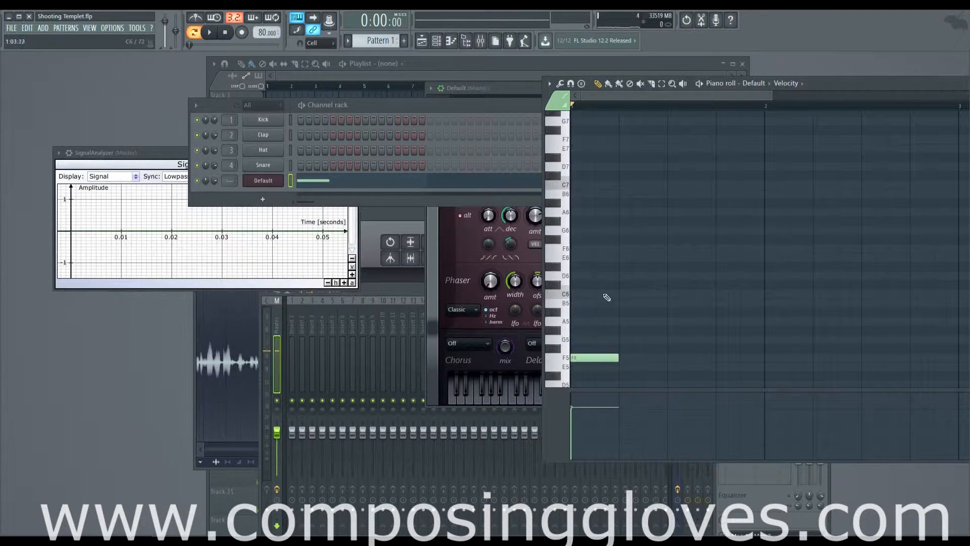
pyautogui.click(617, 295)
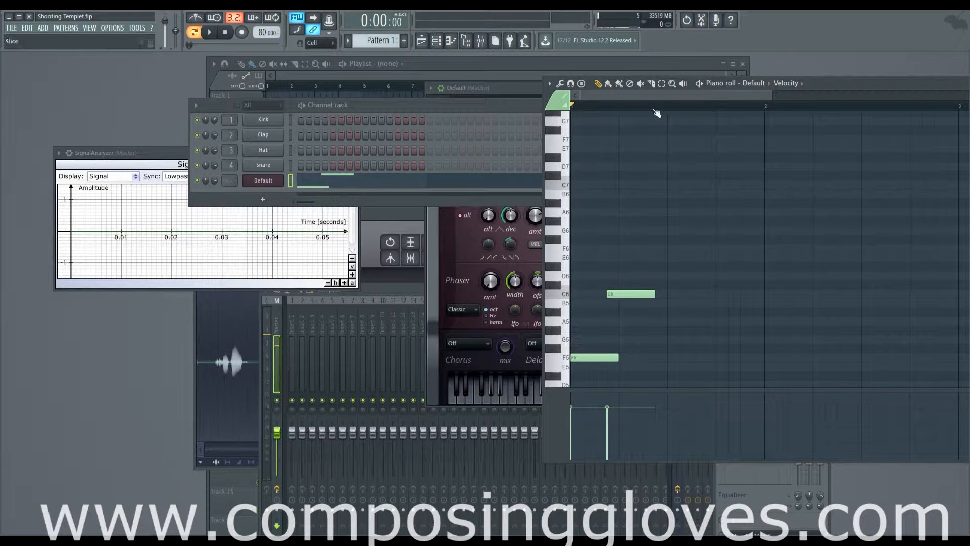
pyautogui.scroll(-1, 665, 153)
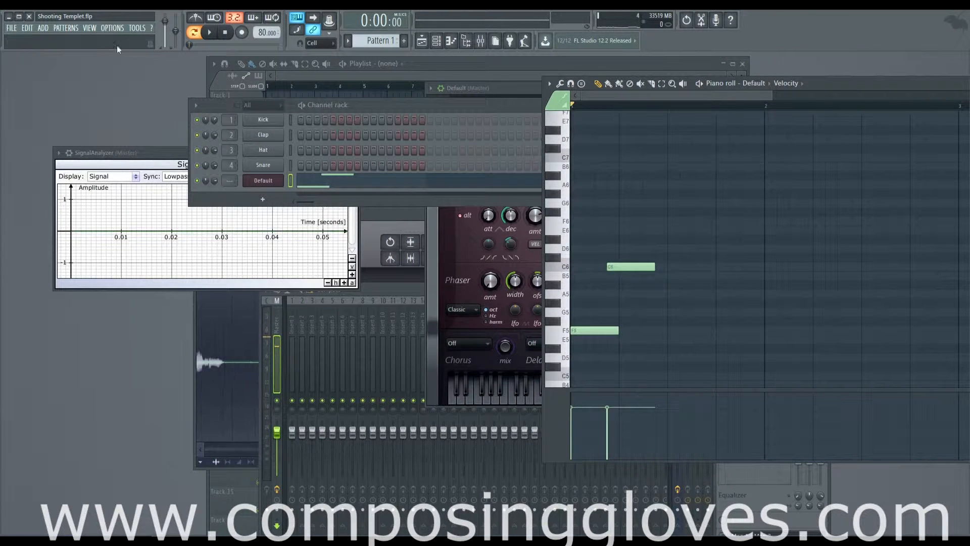
# Set the project tempo to 128 and play the two-note pattern.
pyautogui.moveTo(260, 33); pyautogui.dragTo(260, 22)
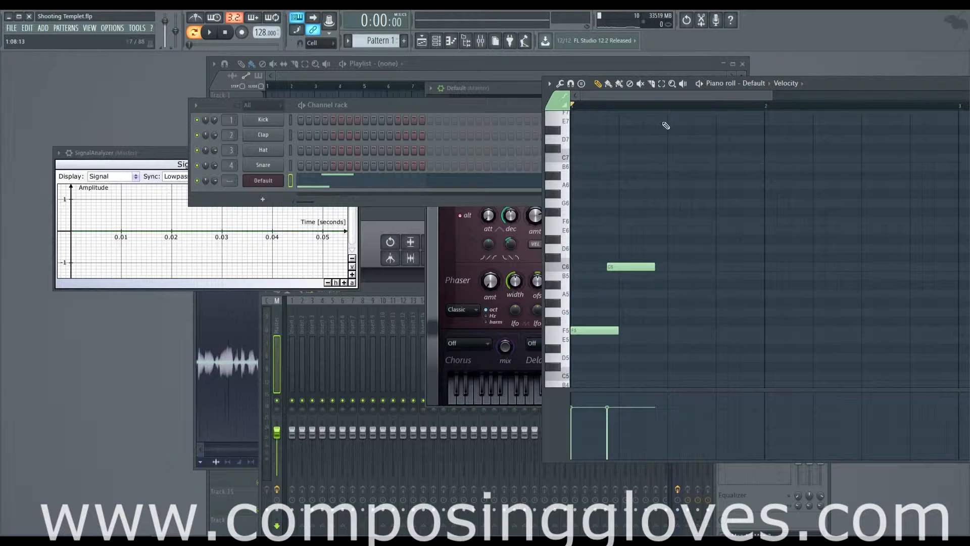
pyautogui.press('space')
pyautogui.press('space')
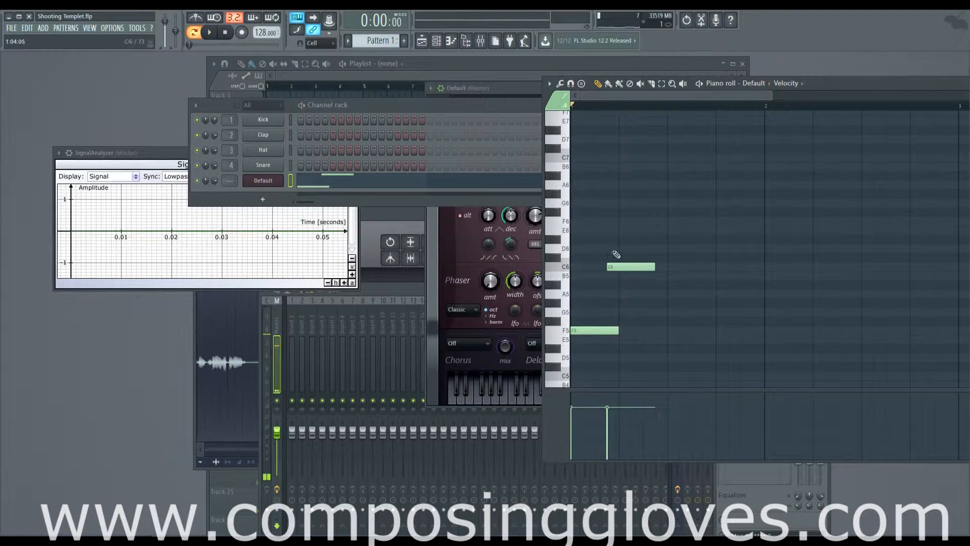
# Replace the C6 note with an F6 note overlapping the end of the F5 note.
pyautogui.rightClick(618, 267)
pyautogui.click(461, 245)
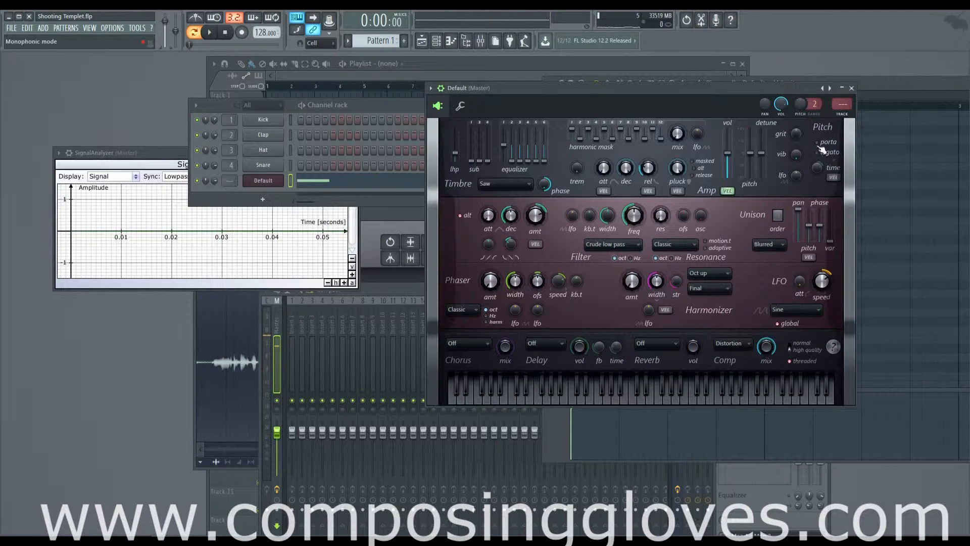
pyautogui.click(870, 93)
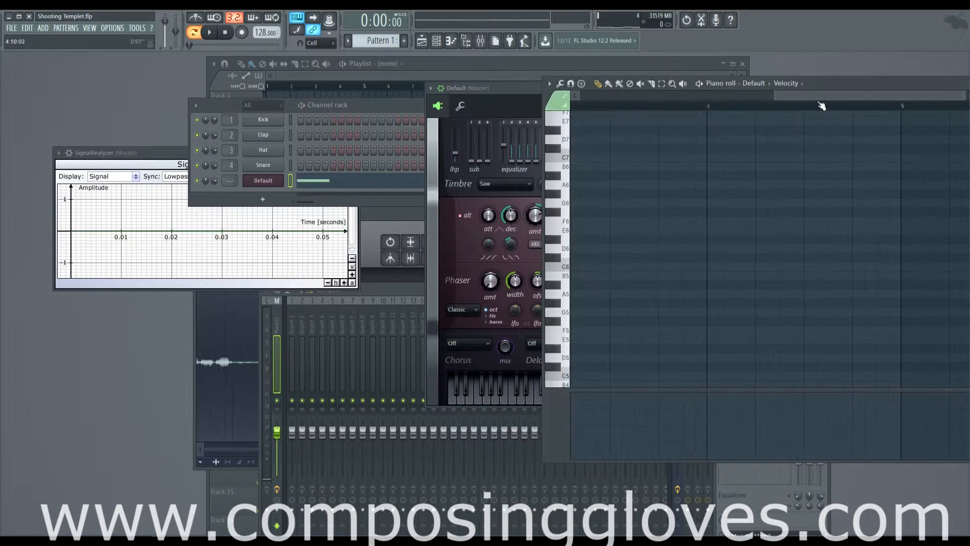
pyautogui.moveTo(631, 96); pyautogui.dragTo(620, 96)
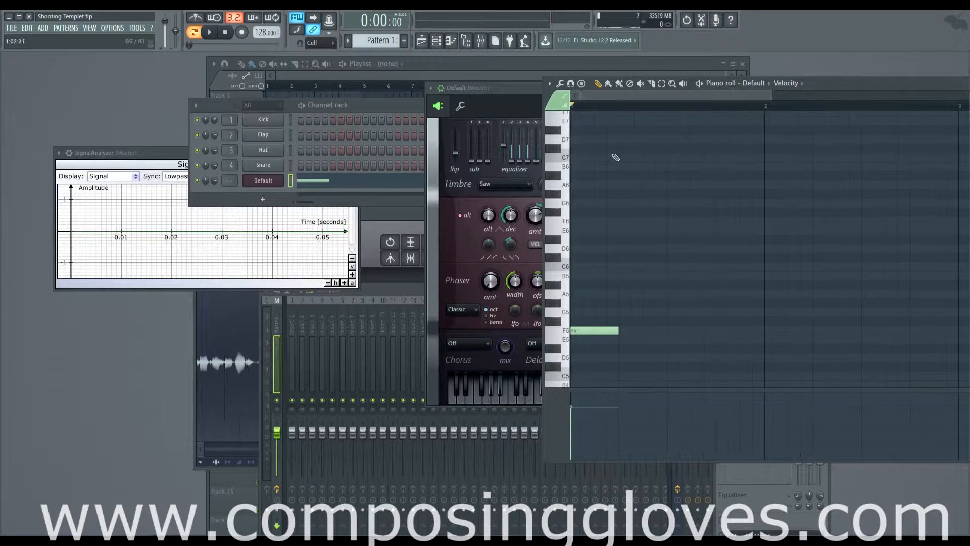
pyautogui.moveTo(603, 221); pyautogui.dragTo(620, 223)
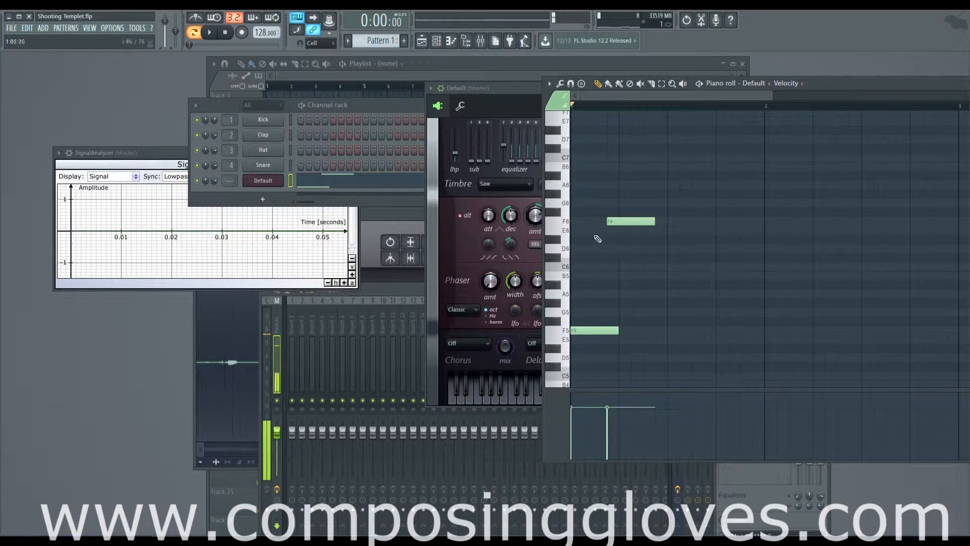
# Play back the pattern from its start to hear the F5 note move to F6.
pyautogui.scroll(-2, 649, 253)
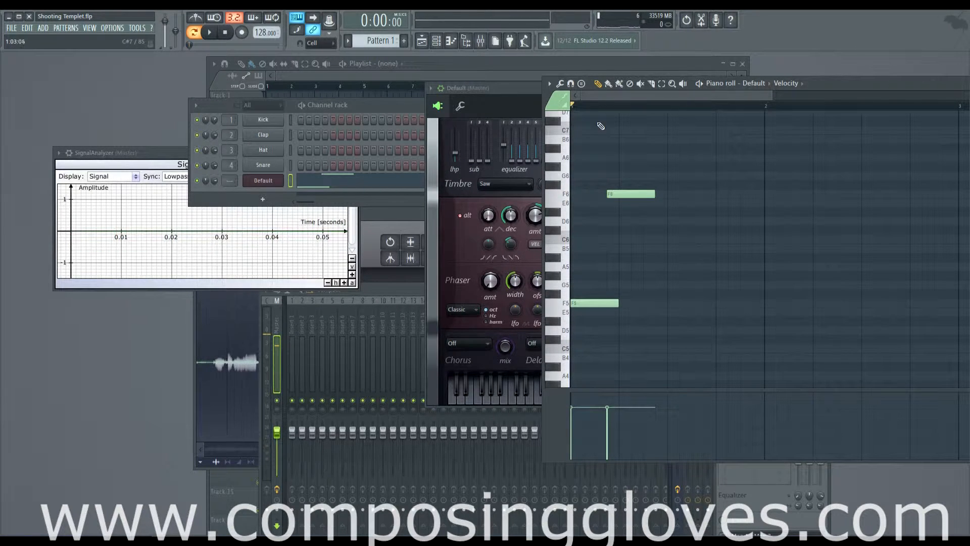
pyautogui.click(592, 107)
pyautogui.press('space')
pyautogui.press('space')
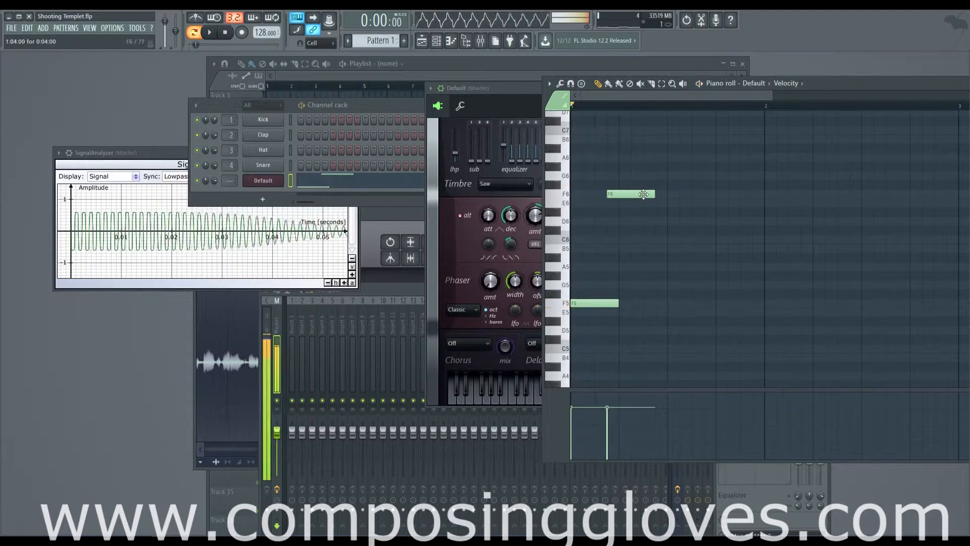
pyautogui.press('space')
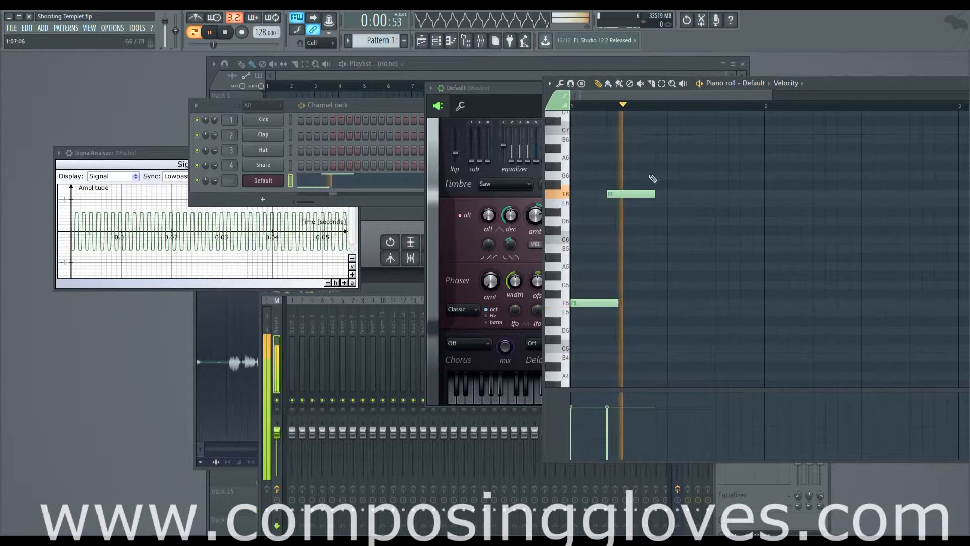
# Add an A6 note overlapping the end of the F6 note, extend it to bar 2, and run the playback.
pyautogui.click(659, 158)
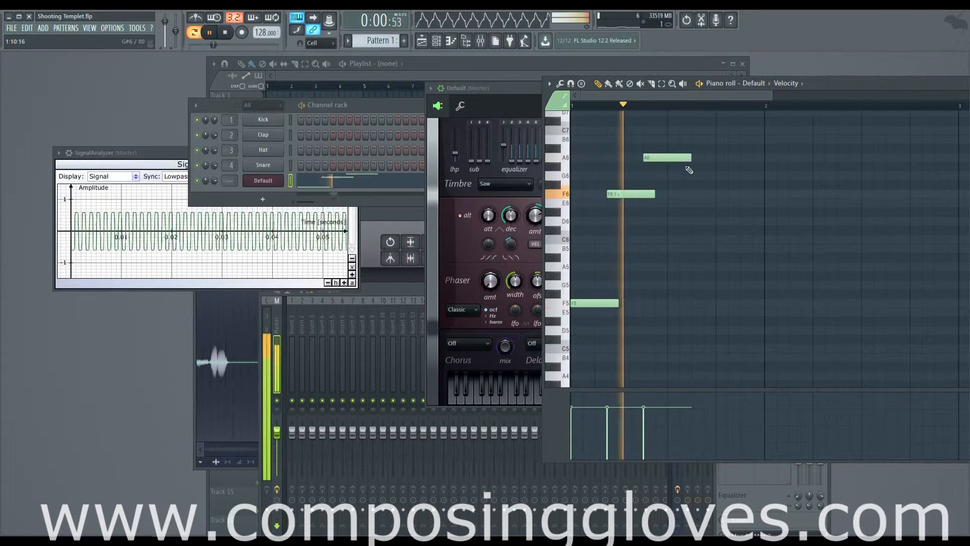
pyautogui.press('space')
pyautogui.moveTo(691, 158); pyautogui.dragTo(710, 207)
pyautogui.press('space')
pyautogui.press('space')
# Add overlapping C7, A6 and F6 notes one after another, starting at bar 2.
pyautogui.click(721, 170)
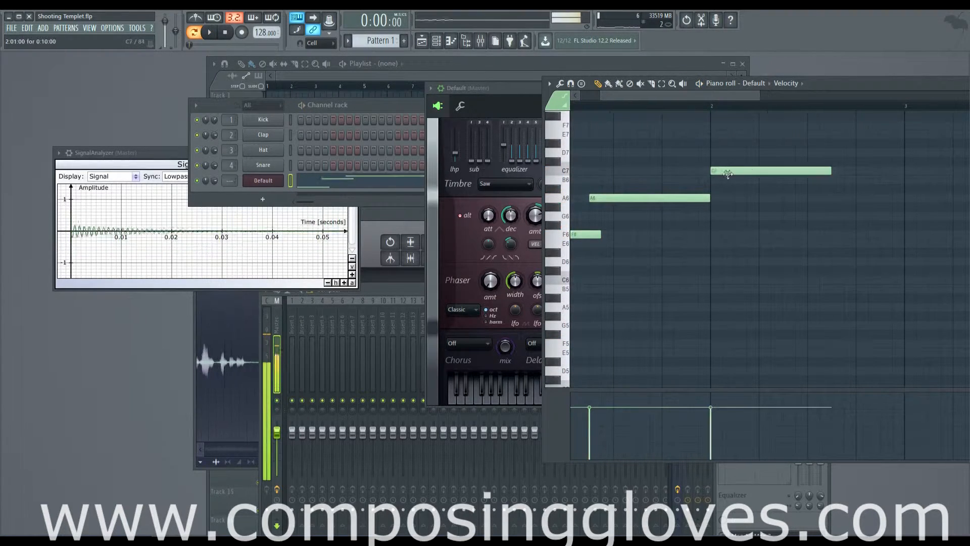
pyautogui.click(739, 199)
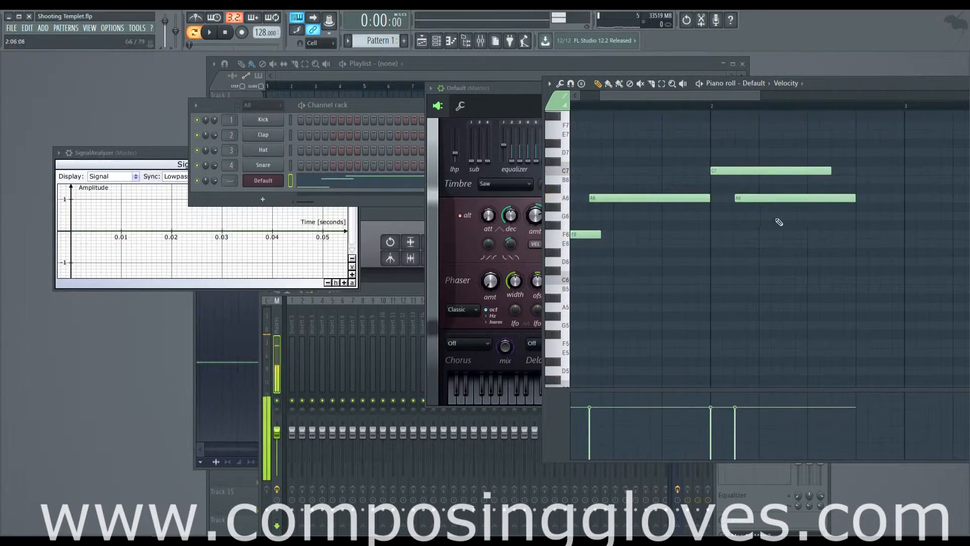
pyautogui.click(763, 235)
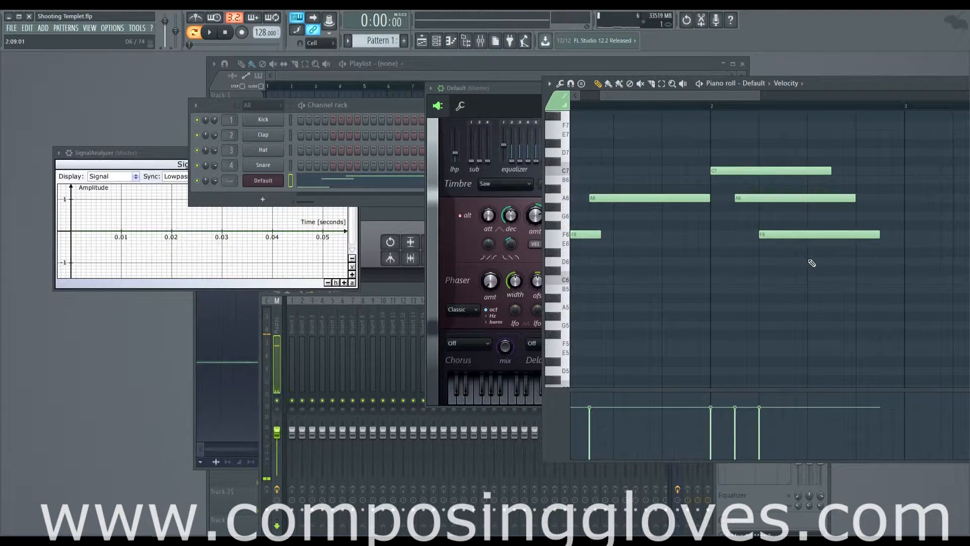
# Play back the pattern from its start to hear the overlapping C7, A6 and F6 notes in bar 2.
pyautogui.press('space')
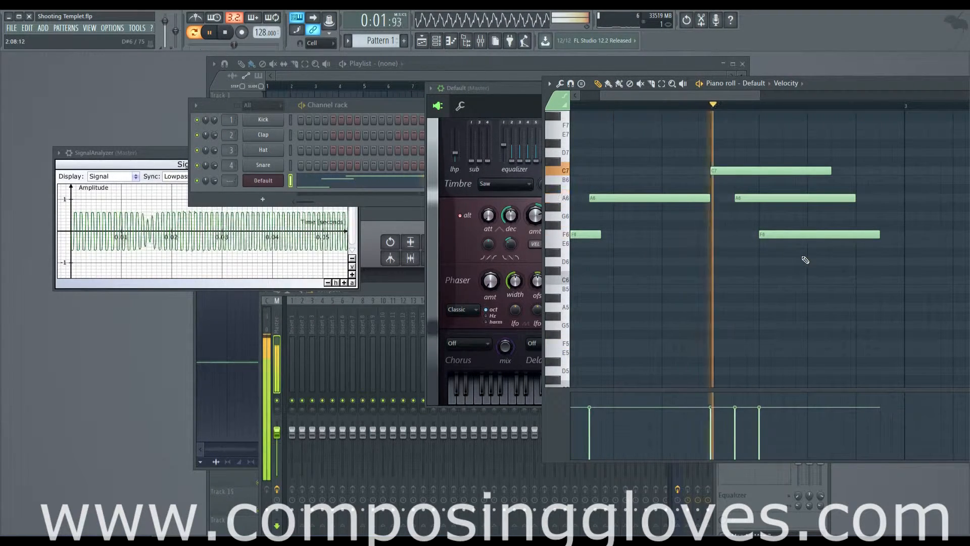
pyautogui.press('space')
pyautogui.moveTo(668, 92); pyautogui.dragTo(619, 96)
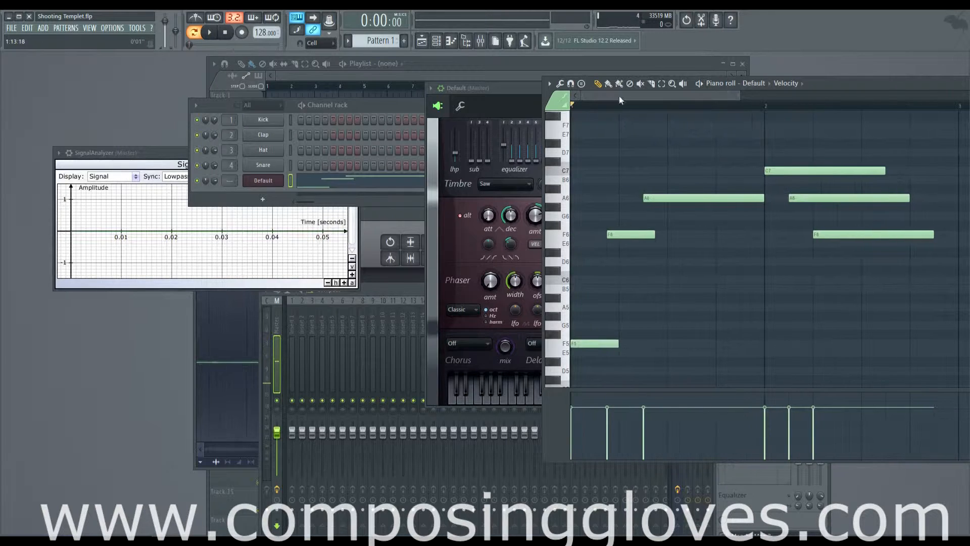
pyautogui.scroll(-2, 674, 228)
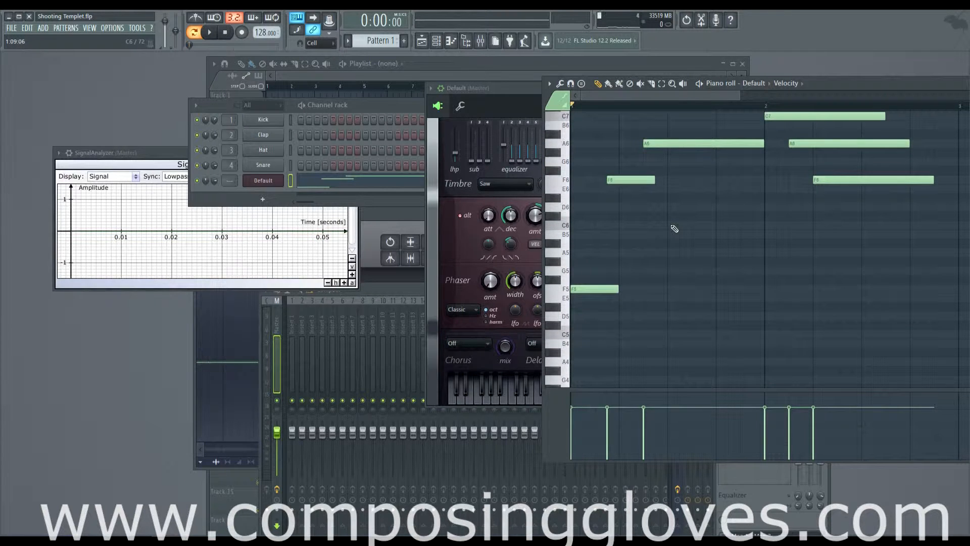
pyautogui.press('space')
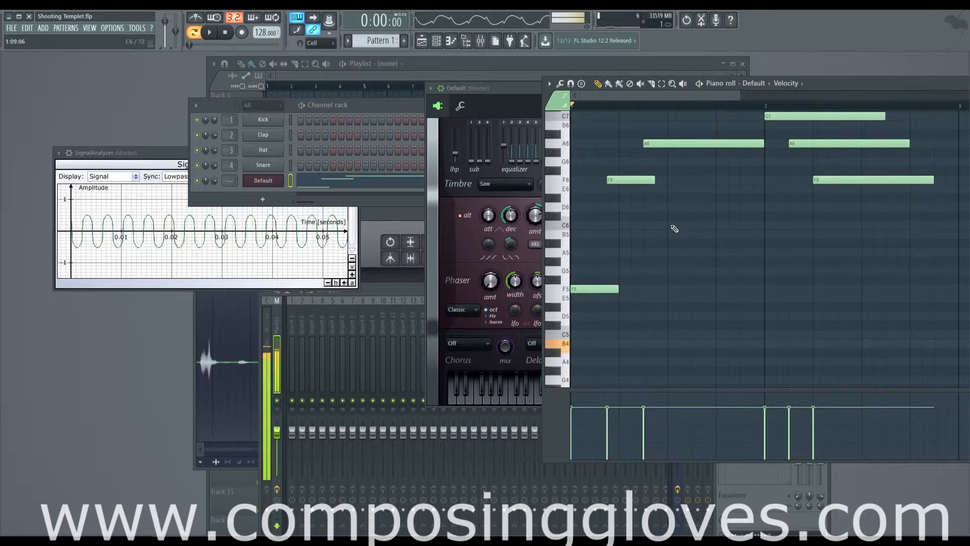
pyautogui.scroll(1, 725, 217)
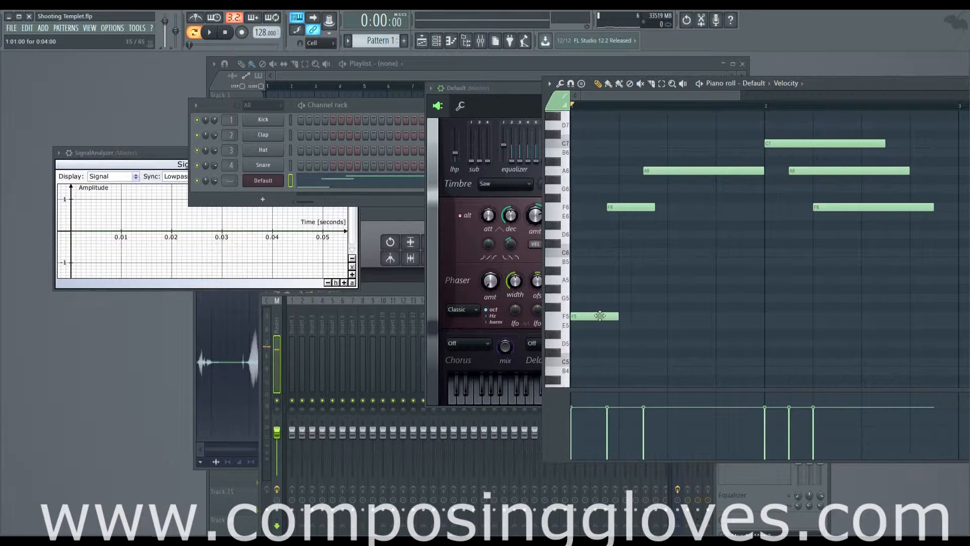
# Move the first note to C6 and the A6 note to A5, with bar 2 cleared of notes.
pyautogui.moveTo(599, 316); pyautogui.dragTo(594, 253)
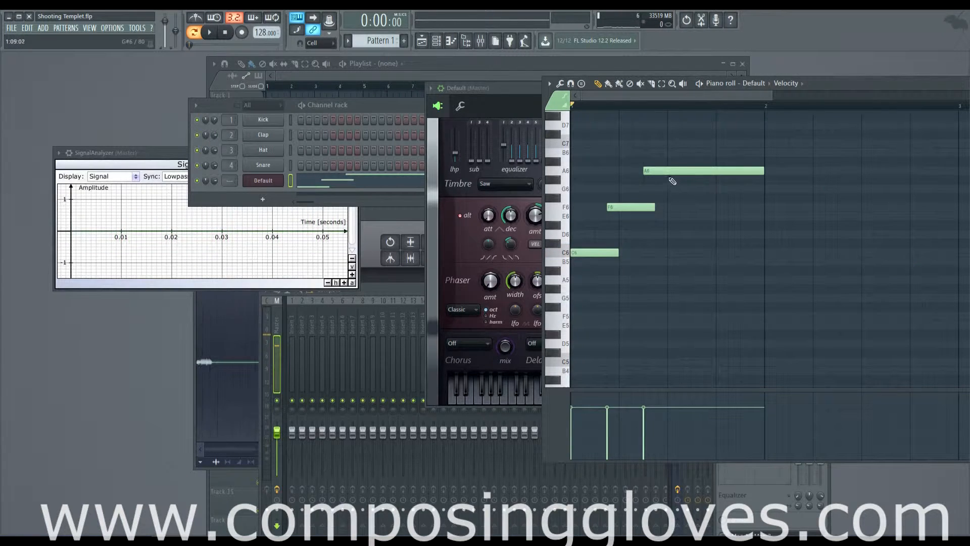
pyautogui.moveTo(672, 174); pyautogui.dragTo(689, 277)
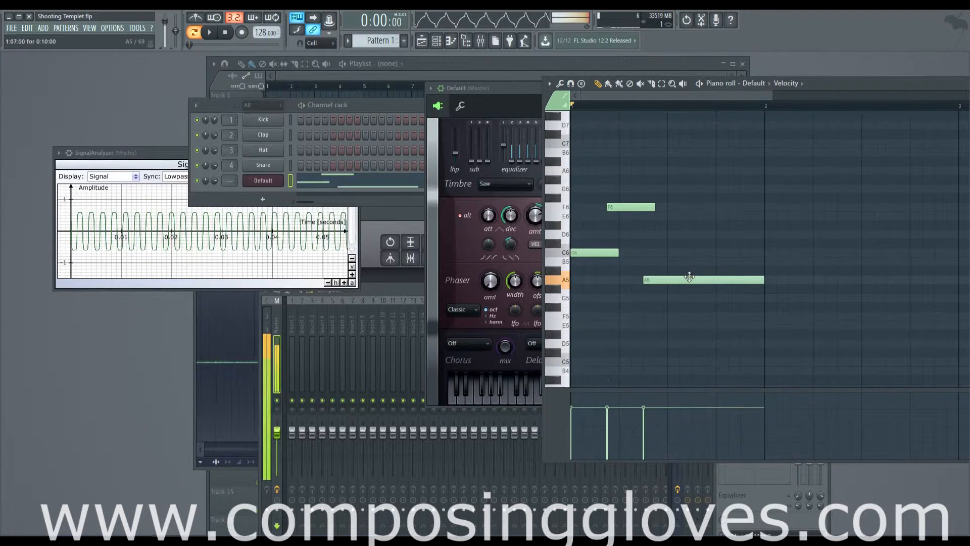
pyautogui.press('space')
pyautogui.press('space')
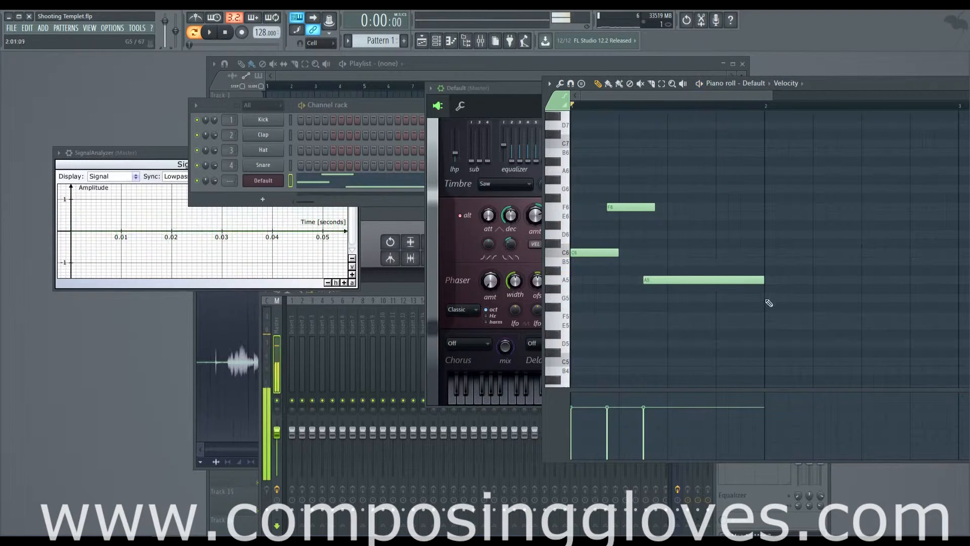
# Add staggered overlapping G5, A5, B5, C6 and F5 notes from bar 2, and extend the F5 note to bar 3.
pyautogui.click(768, 298)
pyautogui.click(781, 280)
pyautogui.click(794, 262)
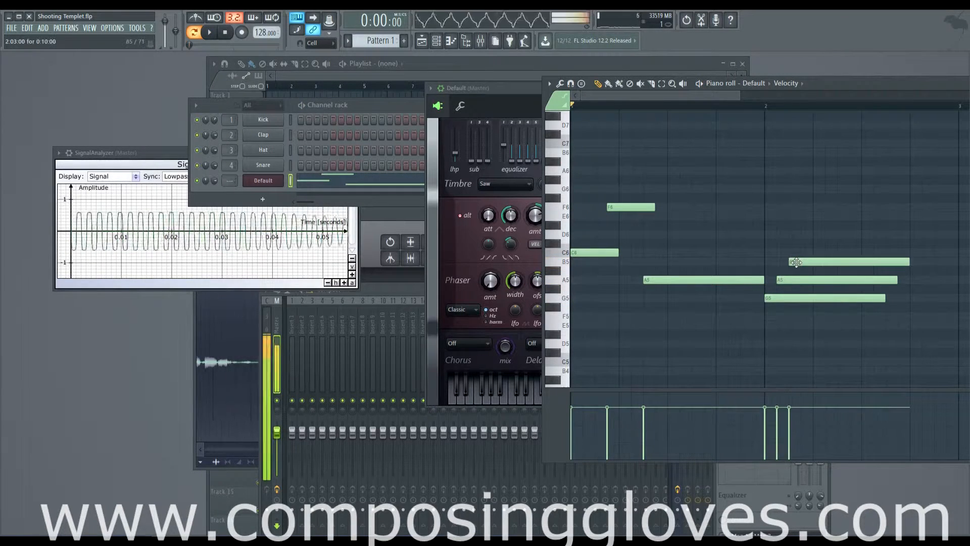
pyautogui.click(805, 252)
pyautogui.click(818, 316)
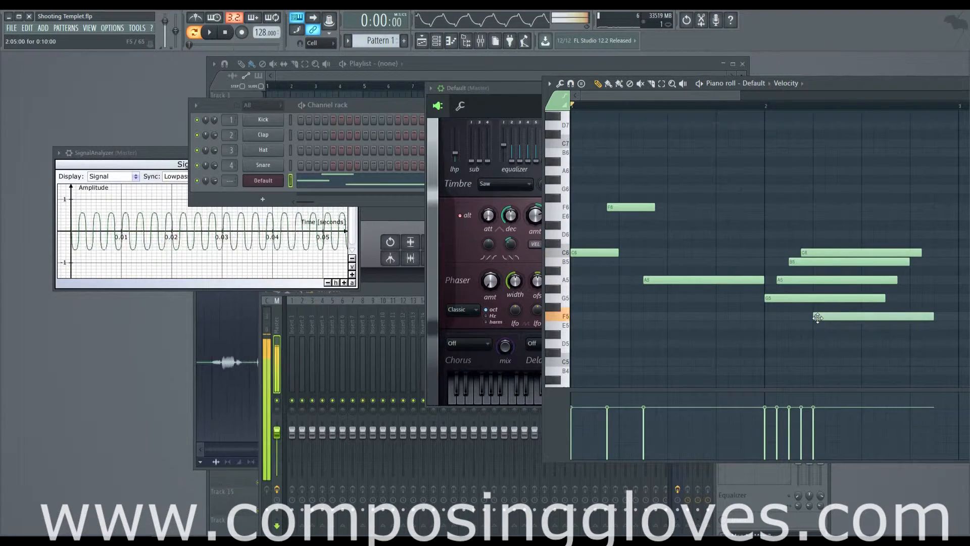
pyautogui.press('space')
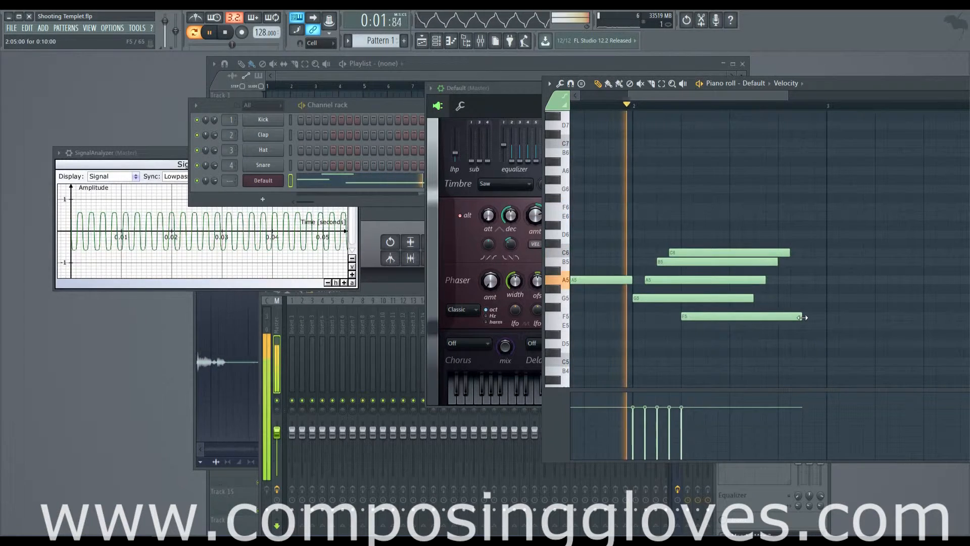
pyautogui.moveTo(802, 318); pyautogui.dragTo(826, 316)
pyautogui.press('space')
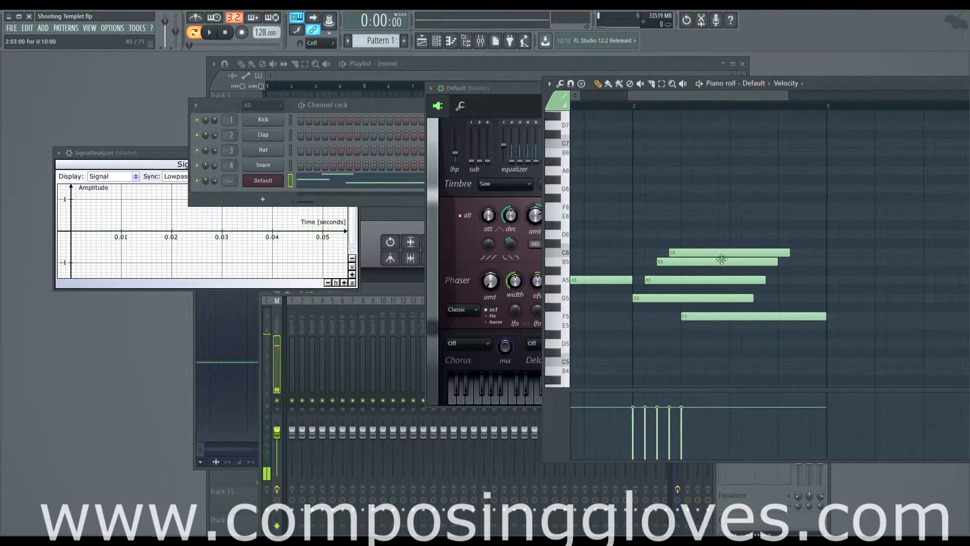
# Raise the C6 note in bar 2 to F6 and play the pattern from bar 2.
pyautogui.moveTo(722, 259); pyautogui.dragTo(721, 207)
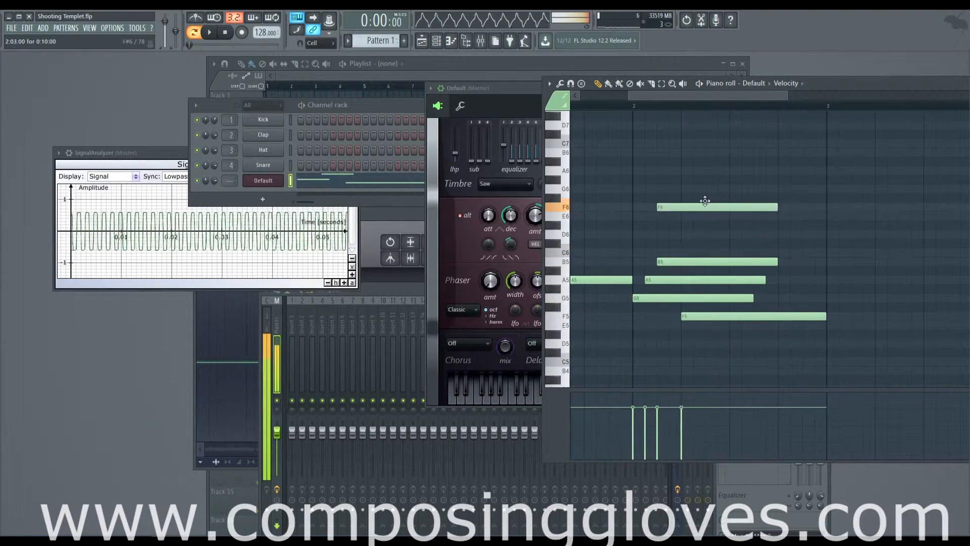
pyautogui.click(634, 106)
pyautogui.press('space')
pyautogui.press('space')
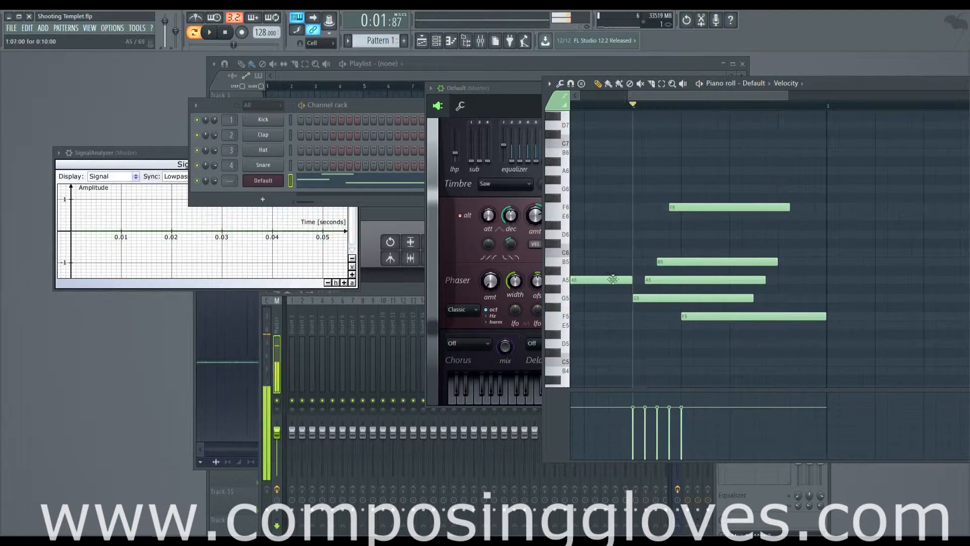
# Place Pattern 1 at bar 1 of the playlist's first track and select its two bars for looping in song mode.
pyautogui.moveTo(613, 279); pyautogui.dragTo(644, 238)
pyautogui.click(462, 117)
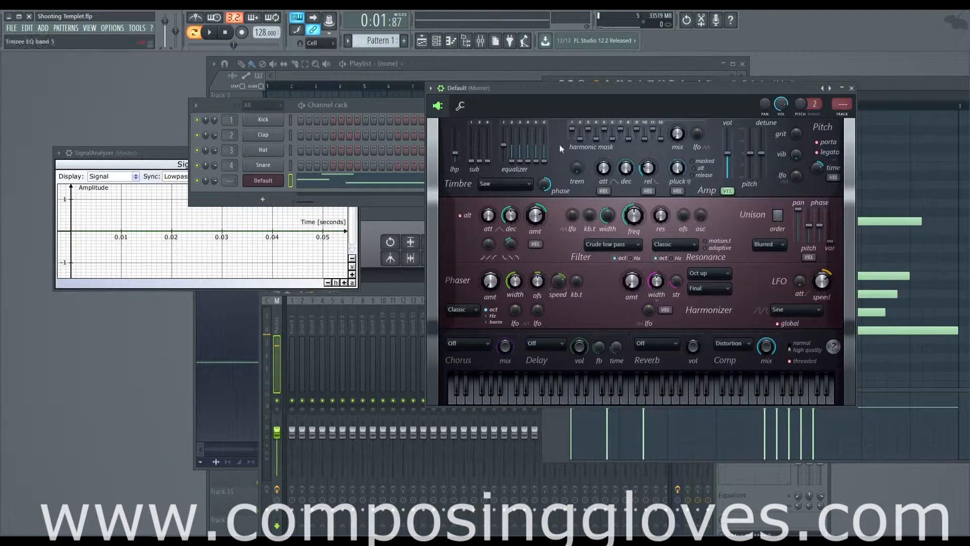
pyautogui.click(304, 77)
pyautogui.click(258, 75)
pyautogui.click(282, 102)
pyautogui.press('l')
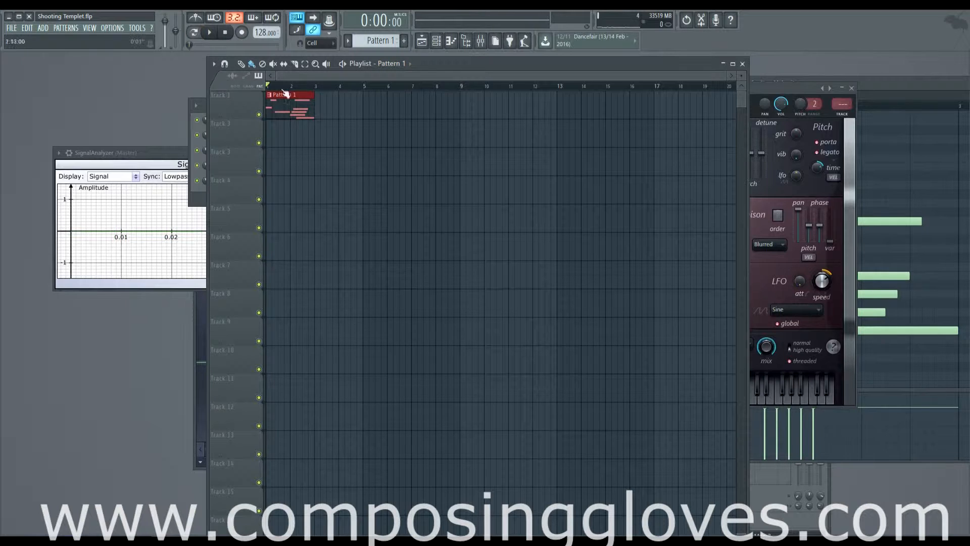
pyautogui.moveTo(272, 90)
pyautogui.mouseDown()
pyautogui.moveTo(316, 99)
pyautogui.moveTo(259, 91)
pyautogui.mouseUp()
pyautogui.press('F6')
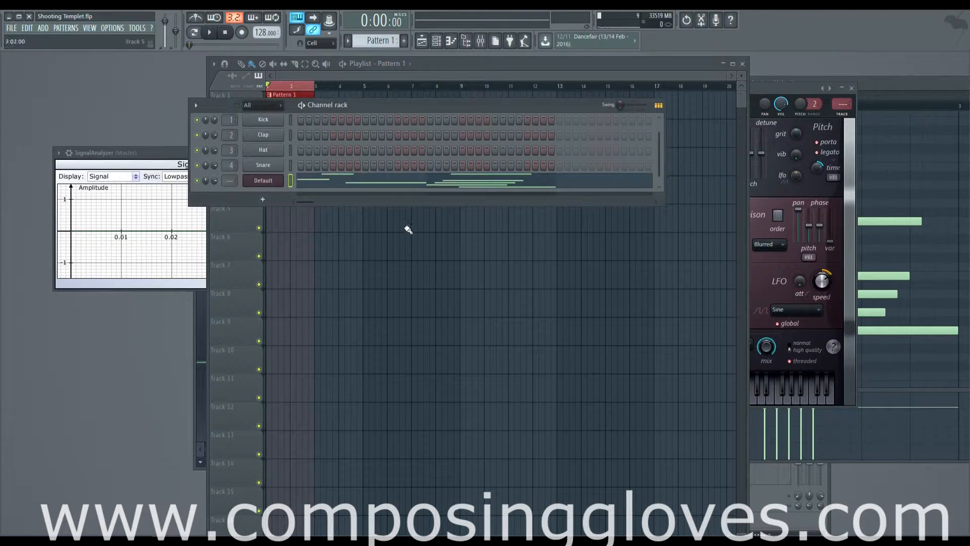
# Start the looped playback and compare Harmor's Large hall and Small studio reverbs, lowering the reverb level to 25%.
pyautogui.click(774, 190)
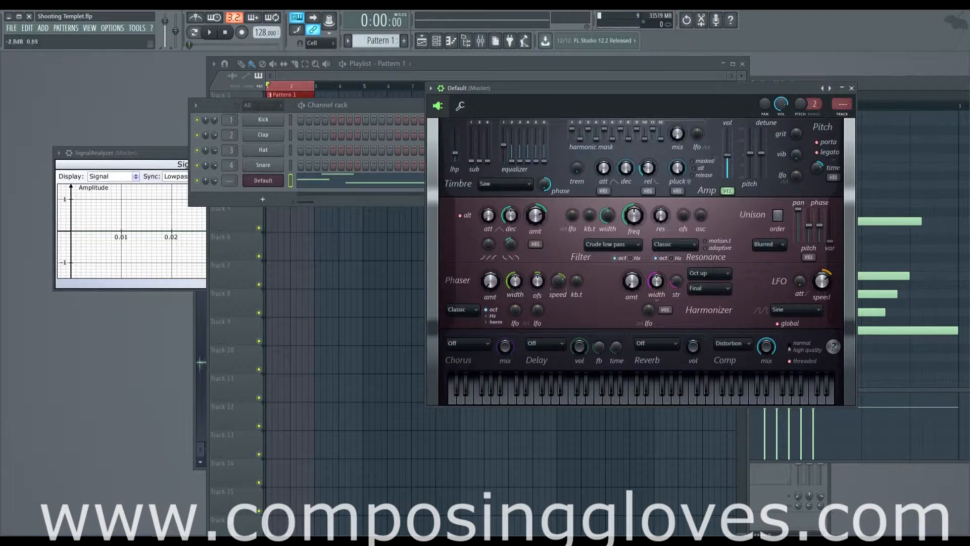
pyautogui.click(220, 32)
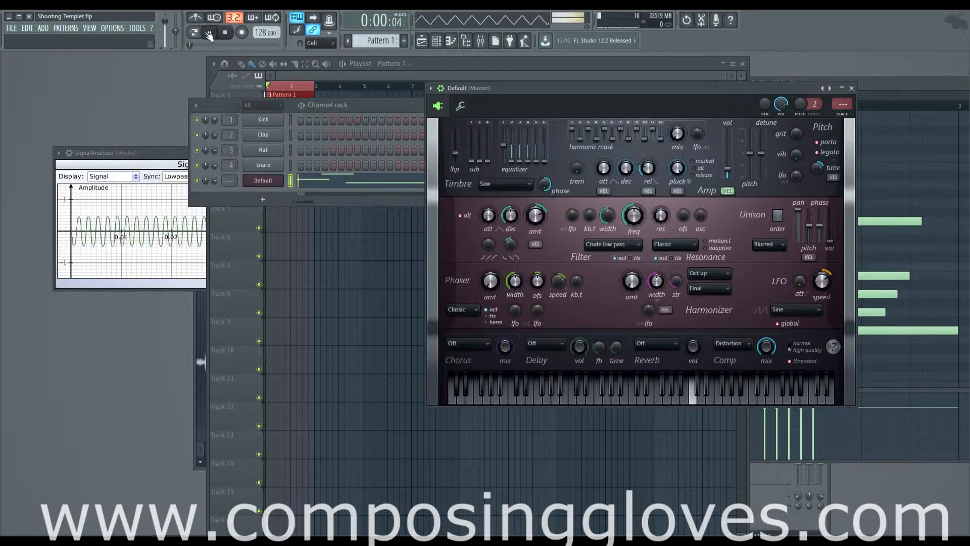
pyautogui.click(669, 344)
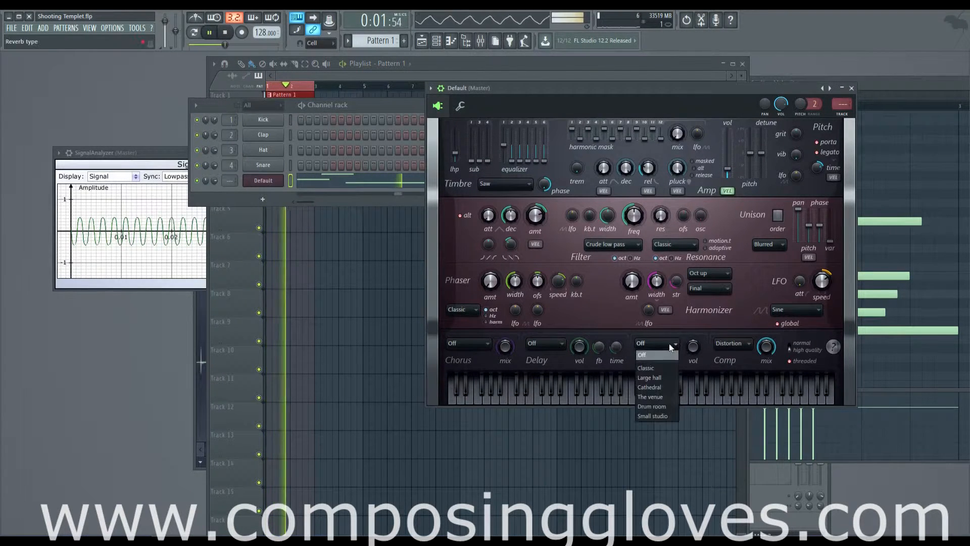
pyautogui.click(656, 378)
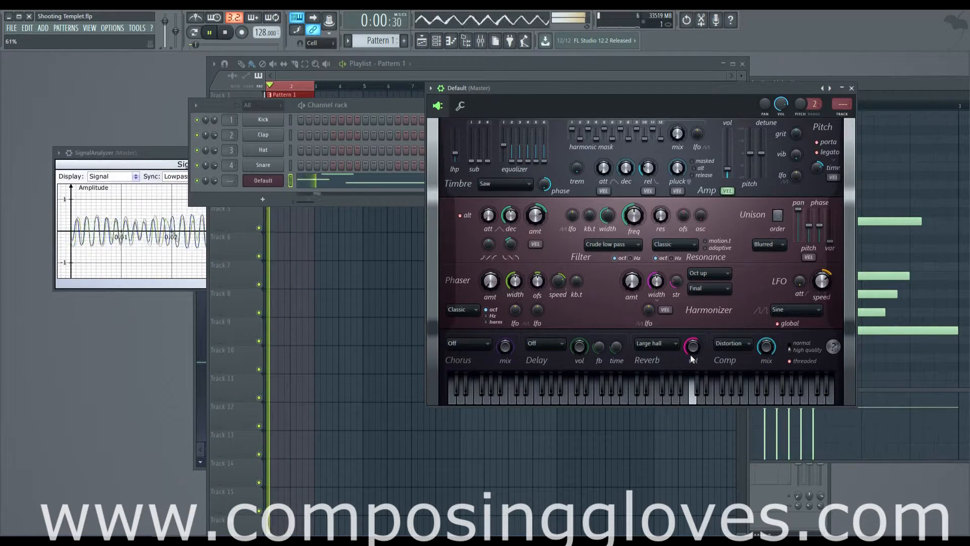
pyautogui.moveTo(690, 353); pyautogui.dragTo(690, 368)
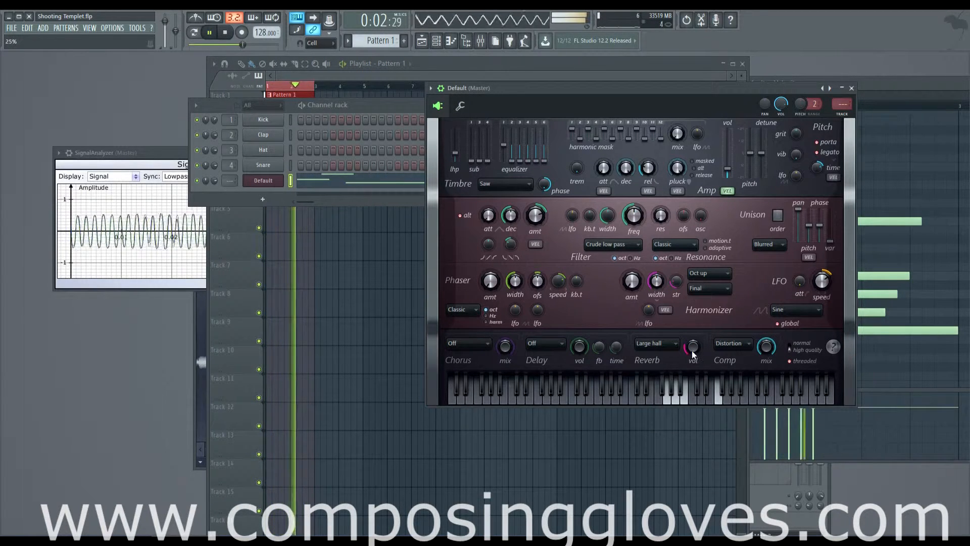
pyautogui.click(676, 343)
pyautogui.click(661, 415)
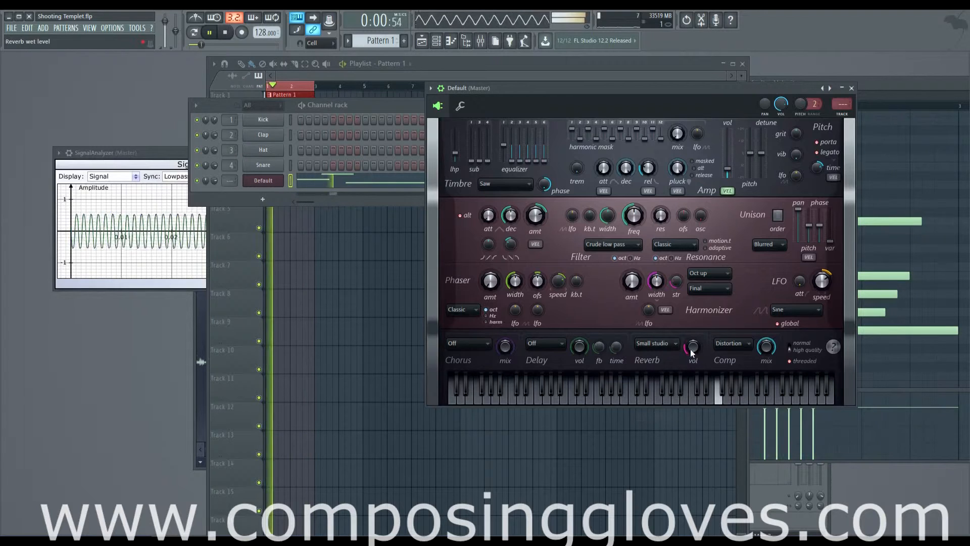
# Try Harmor's Thick chorus, switch it to Classic, and raise the chorus mix to about 90%.
pyautogui.click(484, 346)
pyautogui.click(478, 380)
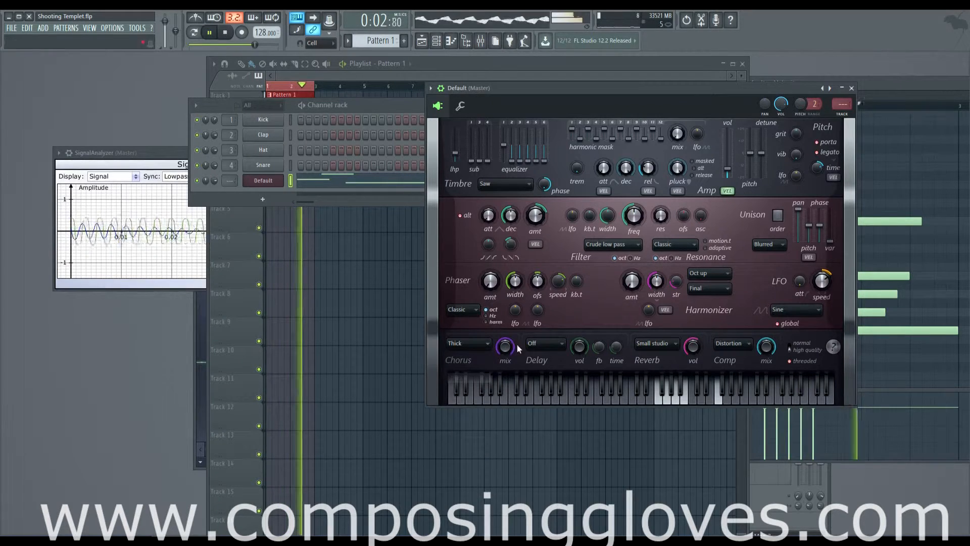
pyautogui.click(477, 347)
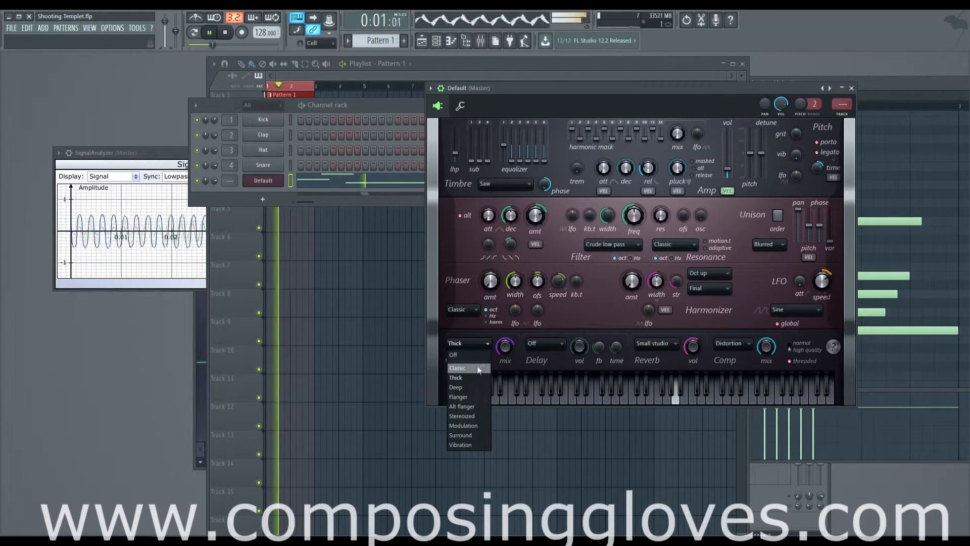
pyautogui.click(477, 367)
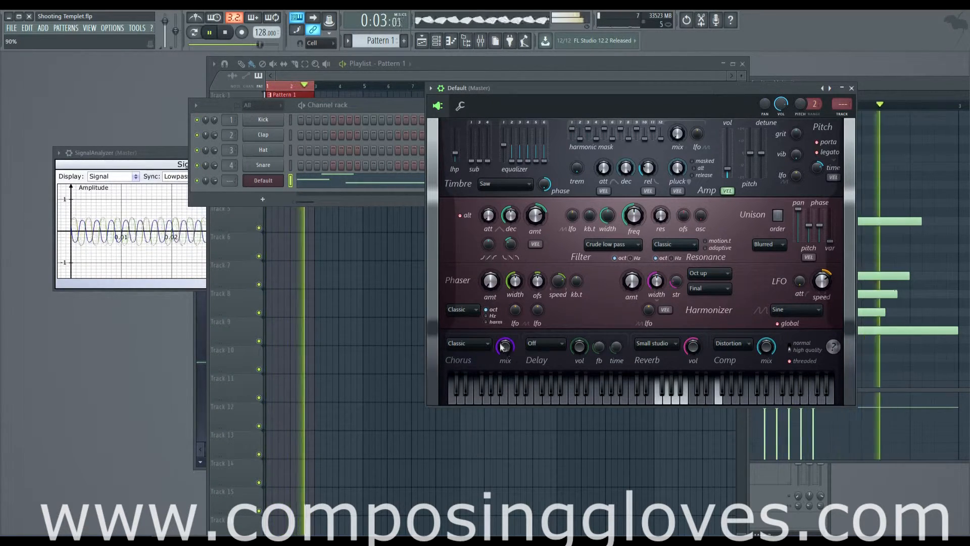
# Set Harmor's compression type to Warming, turn on the Classic delay, and stop playback.
pyautogui.click(733, 348)
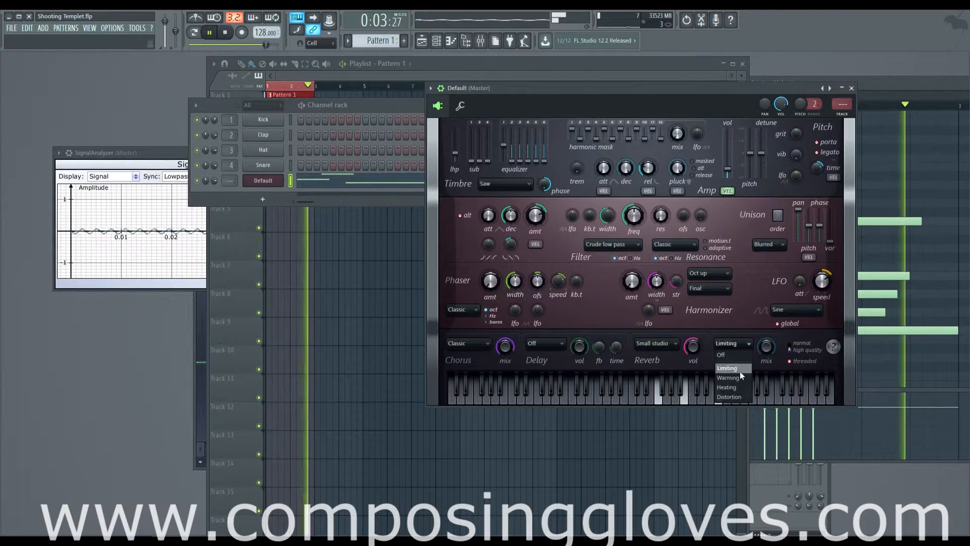
pyautogui.click(728, 378)
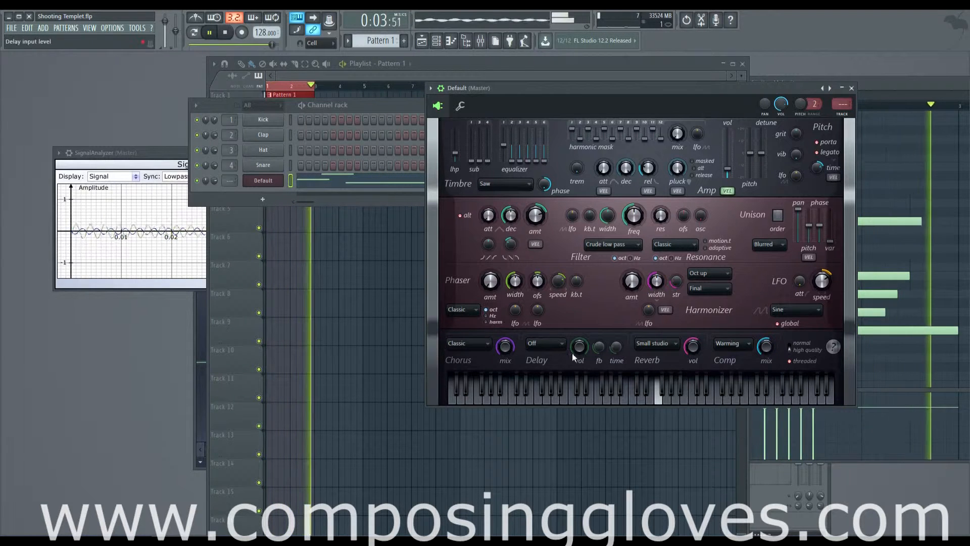
pyautogui.click(554, 344)
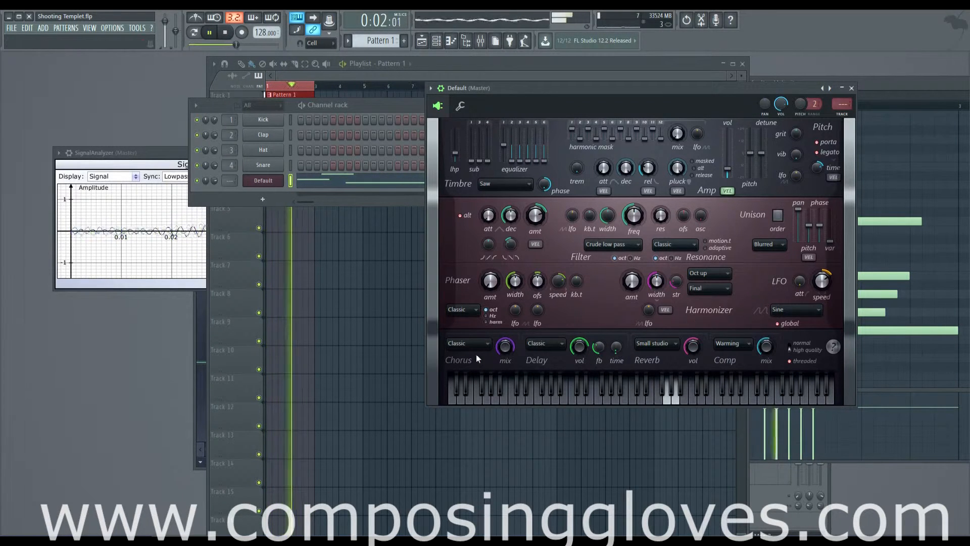
pyautogui.press('space')
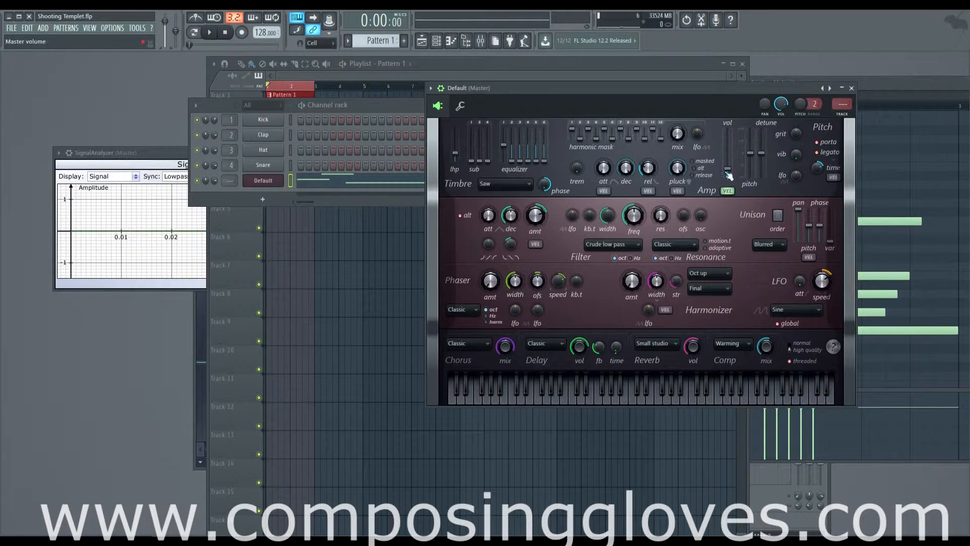
# Raise Harmor's volume, restart playback, and switch the reverb to Large hall.
pyautogui.click(742, 349)
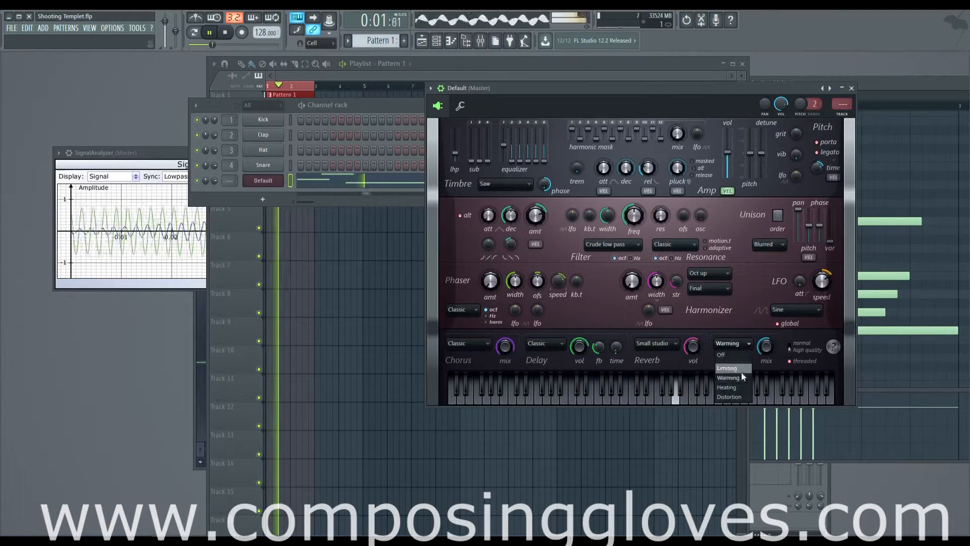
pyautogui.click(648, 347)
pyautogui.click(655, 344)
pyautogui.click(665, 378)
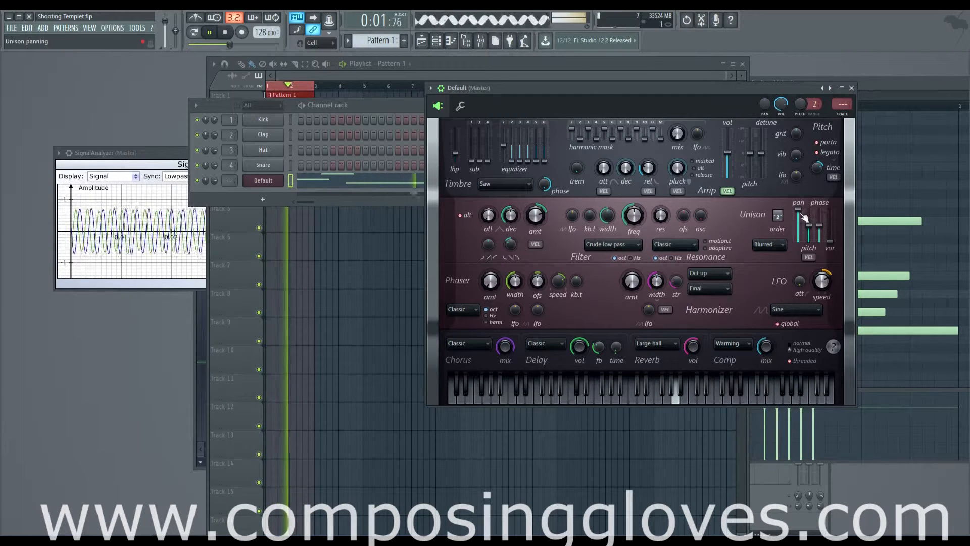
# Adjust Harmor's unison sliders at order 2 and raise the pluck and harmonizer amounts while the loop plays.
pyautogui.moveTo(804, 218); pyautogui.dragTo(819, 240)
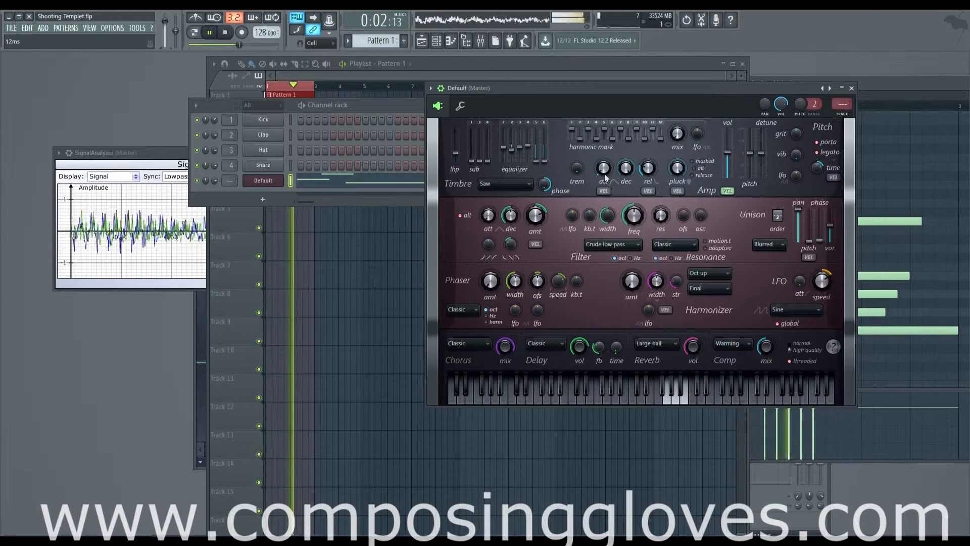
pyautogui.moveTo(681, 174); pyautogui.dragTo(681, 171)
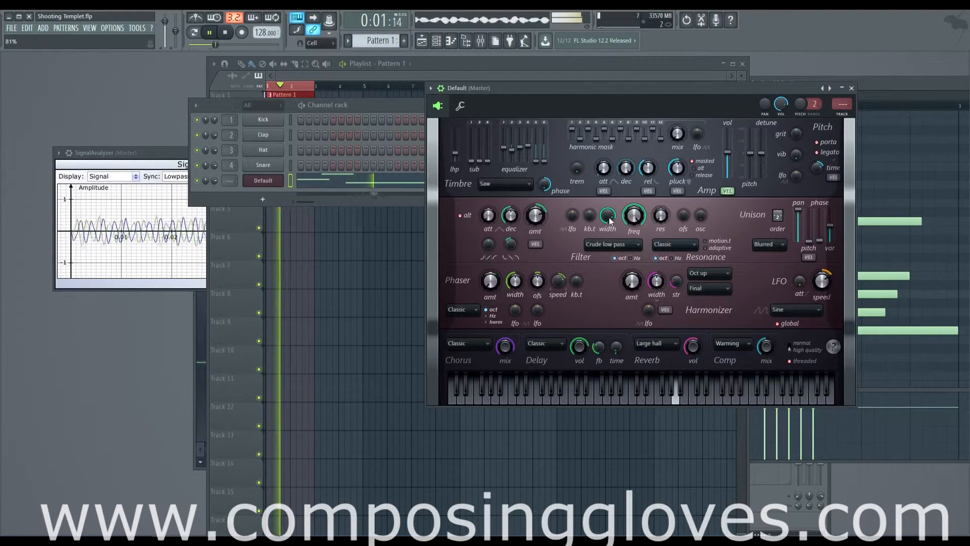
pyautogui.moveTo(635, 286); pyautogui.dragTo(636, 280)
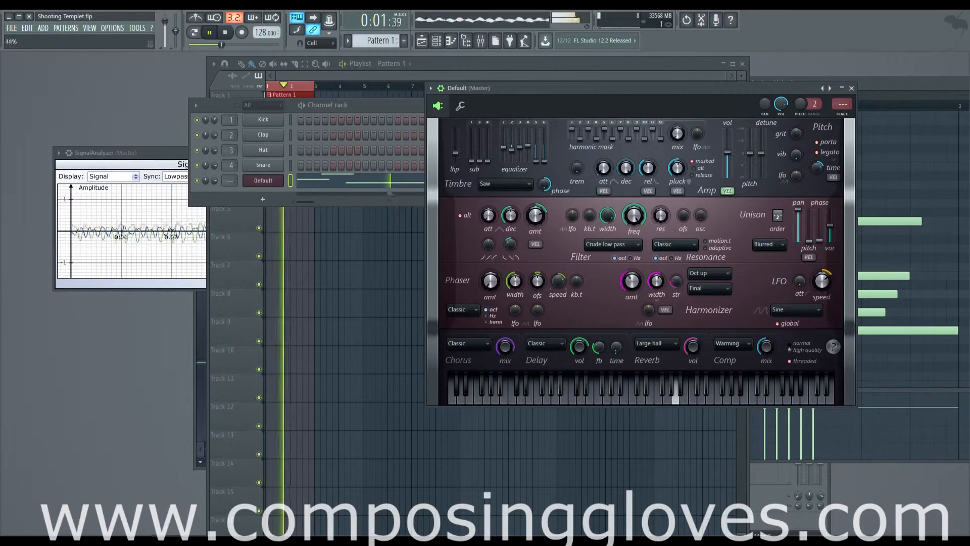
# Switch Harmor's harmonizer to Harm up, try its Pre-filter position, and settle on Pre-phaser.
pyautogui.click(714, 274)
pyautogui.click(722, 315)
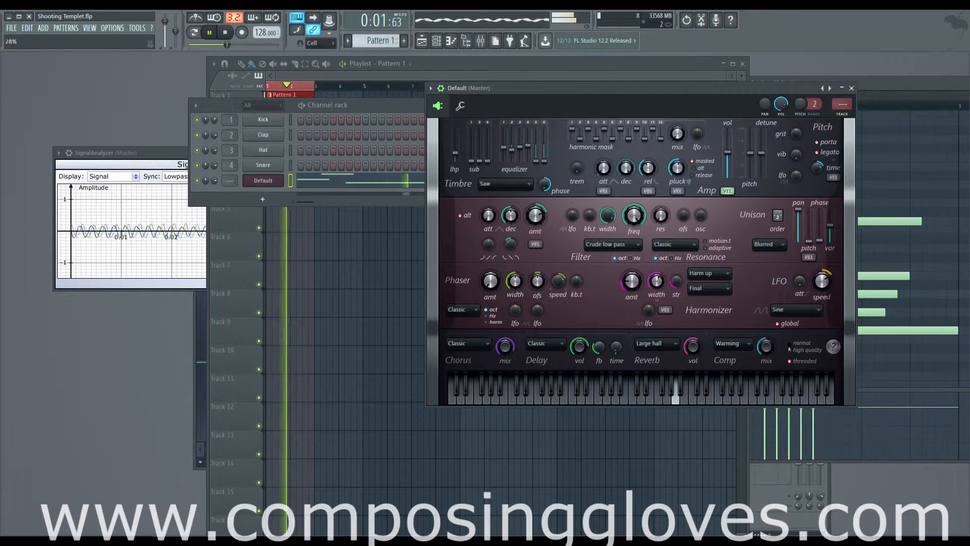
pyautogui.click(709, 288)
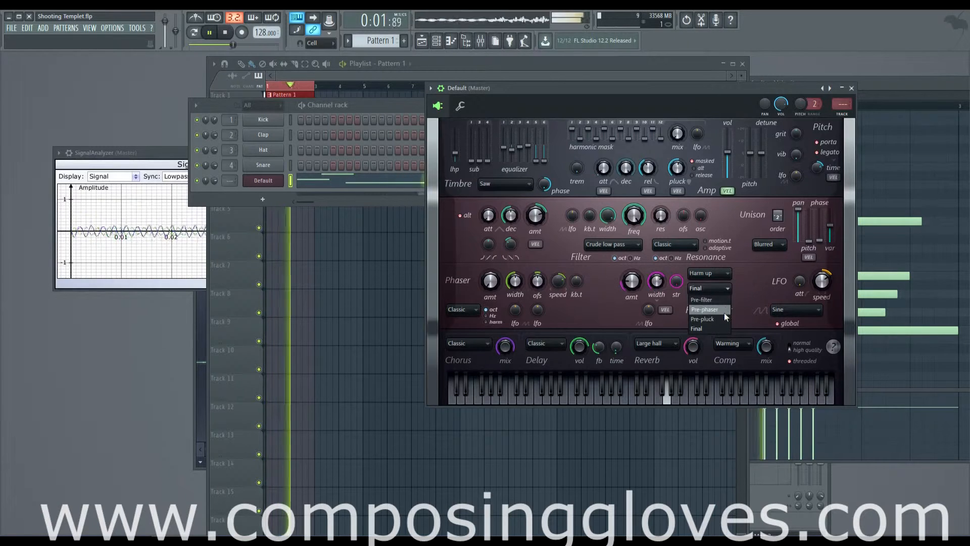
pyautogui.click(720, 302)
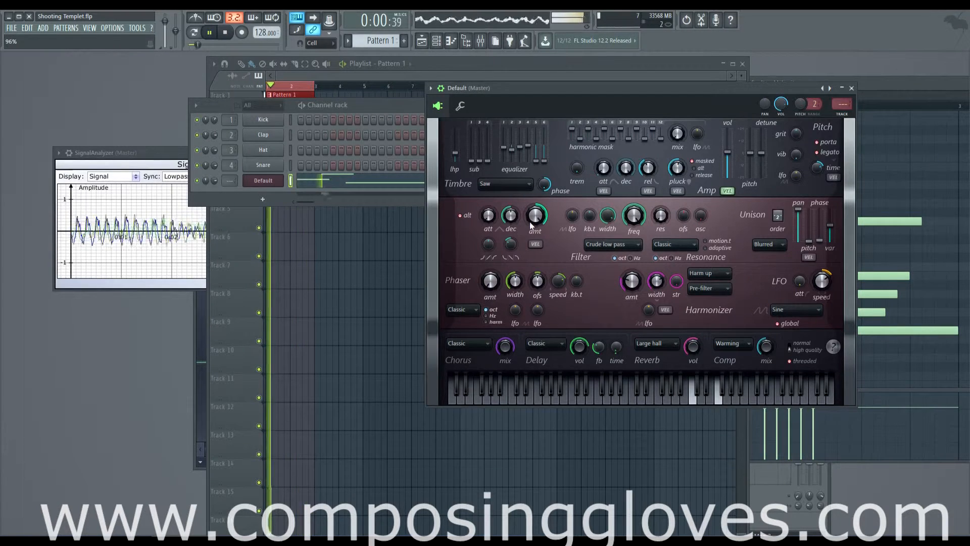
pyautogui.click(709, 288)
pyautogui.click(723, 307)
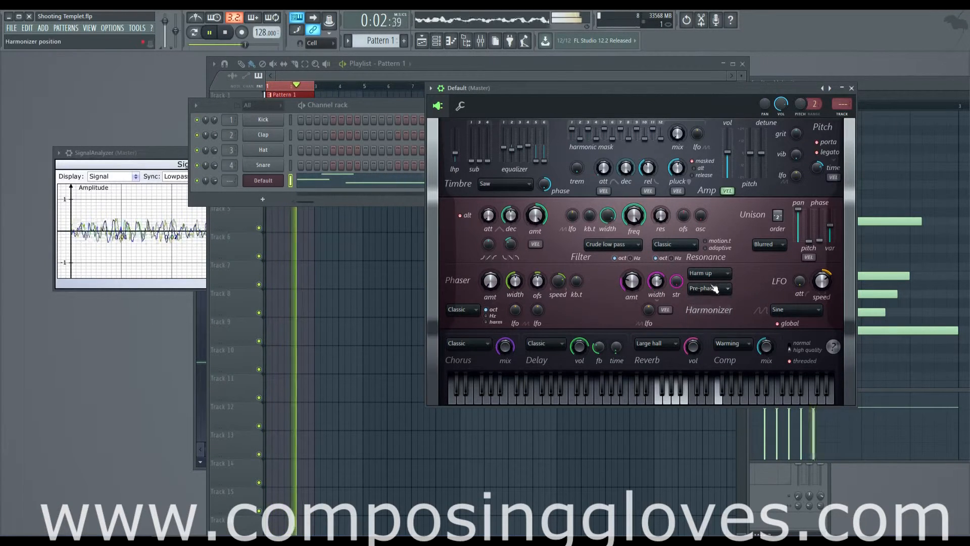
# Raise Harmor's phaser amount to about 53% and switch the phaser type to Eggs while the loop plays.
pyautogui.moveTo(490, 298); pyautogui.dragTo(489, 287)
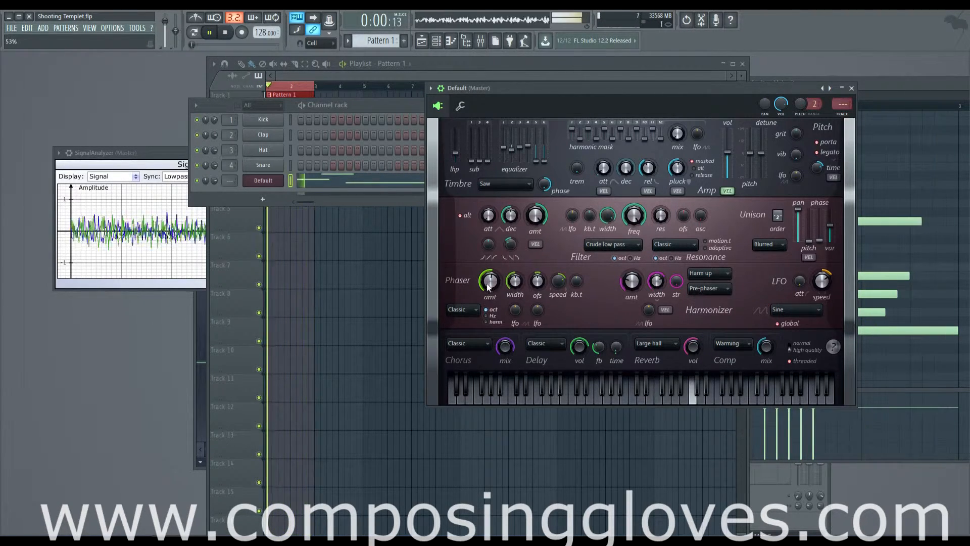
pyautogui.click(479, 310)
pyautogui.click(477, 340)
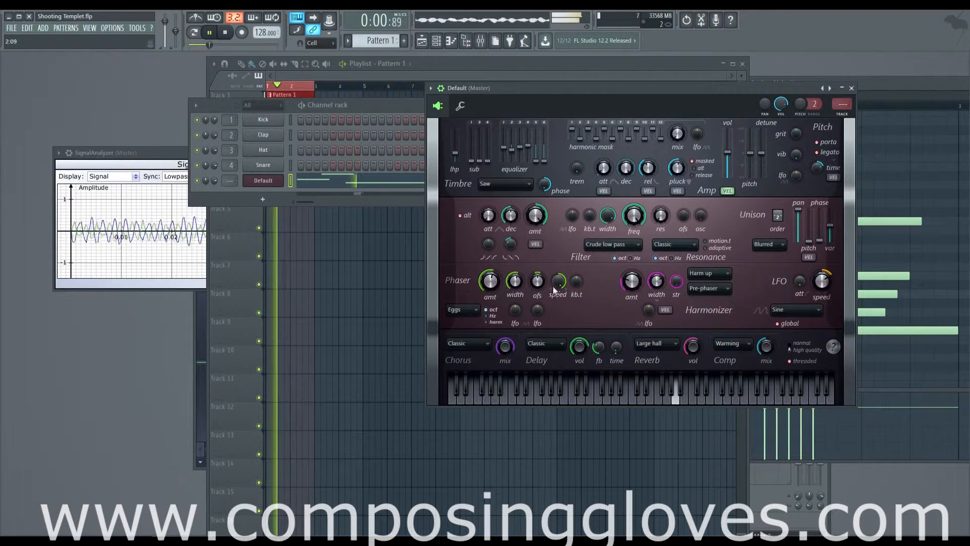
pyautogui.moveTo(576, 291); pyautogui.dragTo(576, 303)
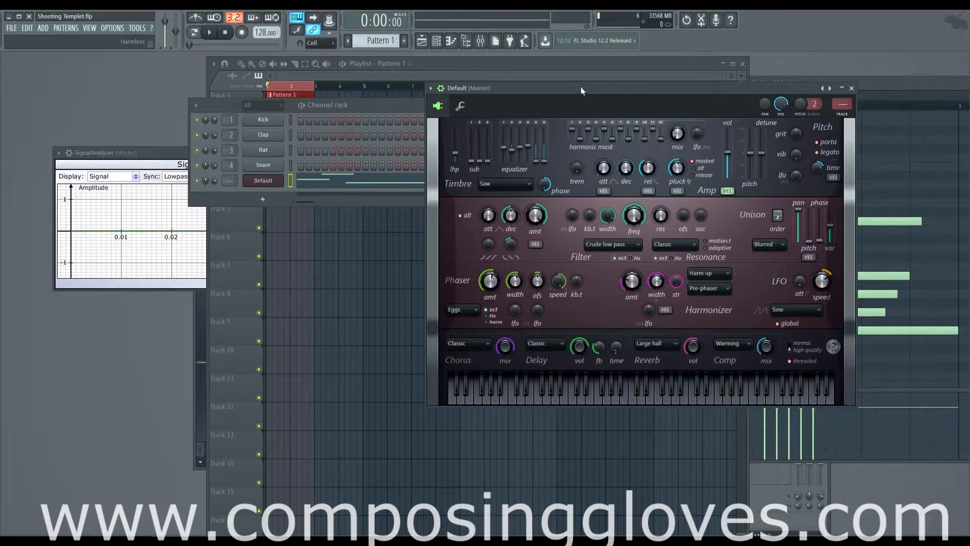
pyautogui.moveTo(581, 89); pyautogui.dragTo(552, 89)
pyautogui.click(841, 90)
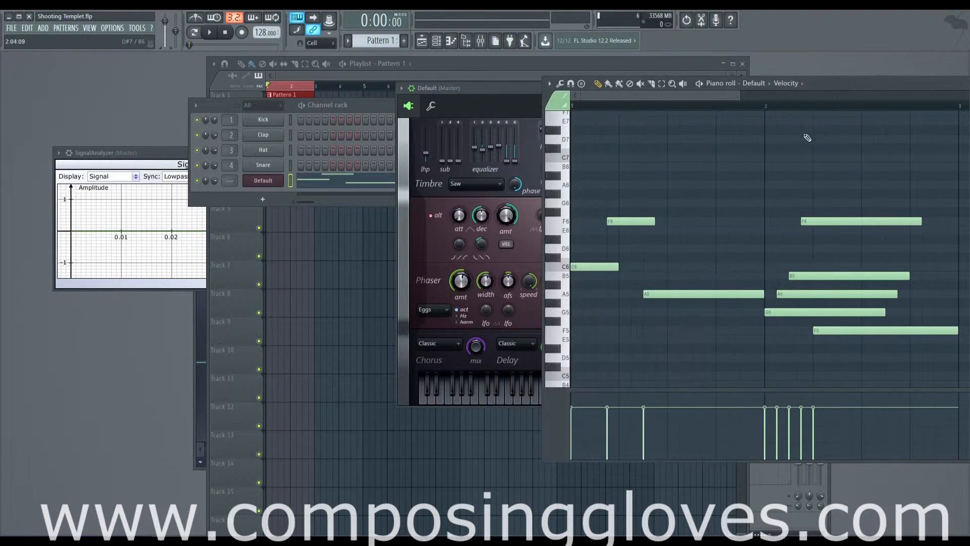
pyautogui.click(459, 114)
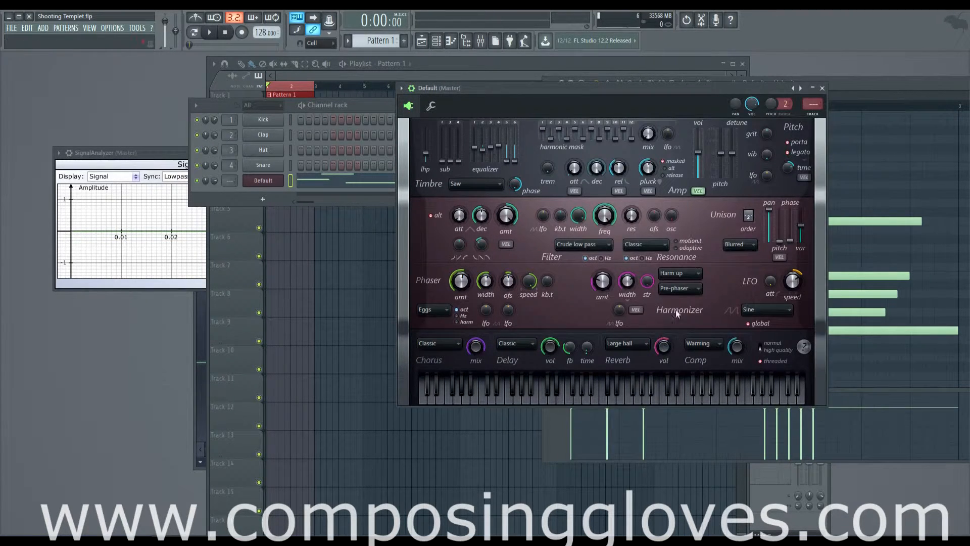
pyautogui.click(697, 343)
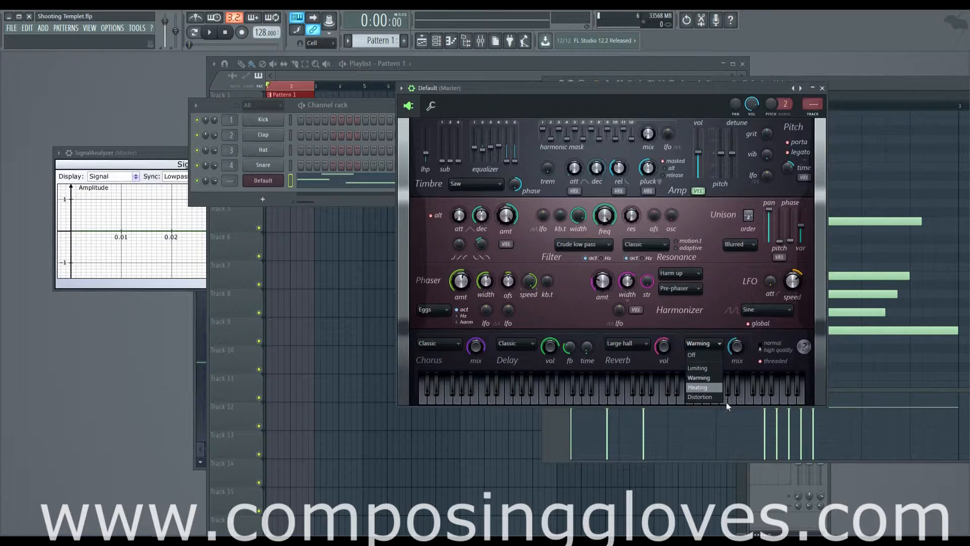
pyautogui.click(711, 322)
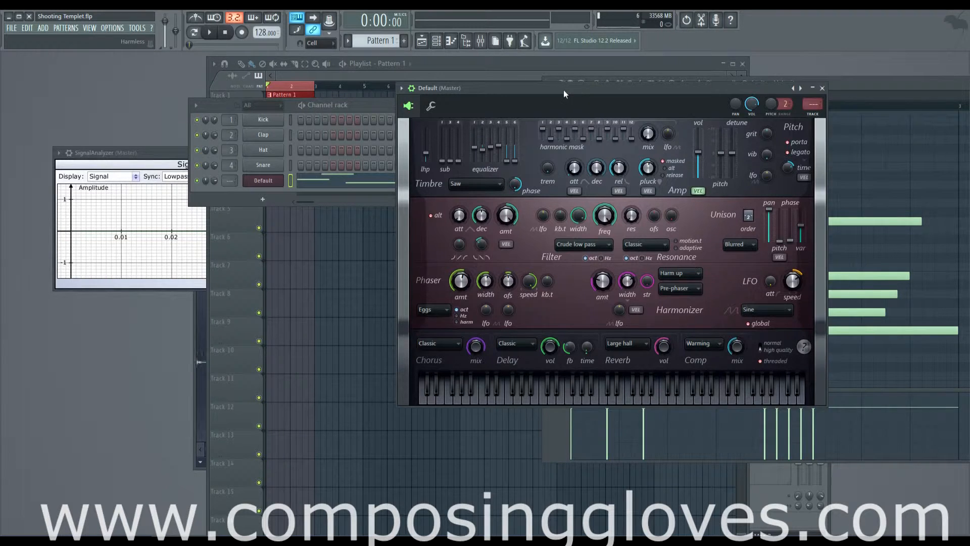
pyautogui.moveTo(564, 94); pyautogui.dragTo(549, 99)
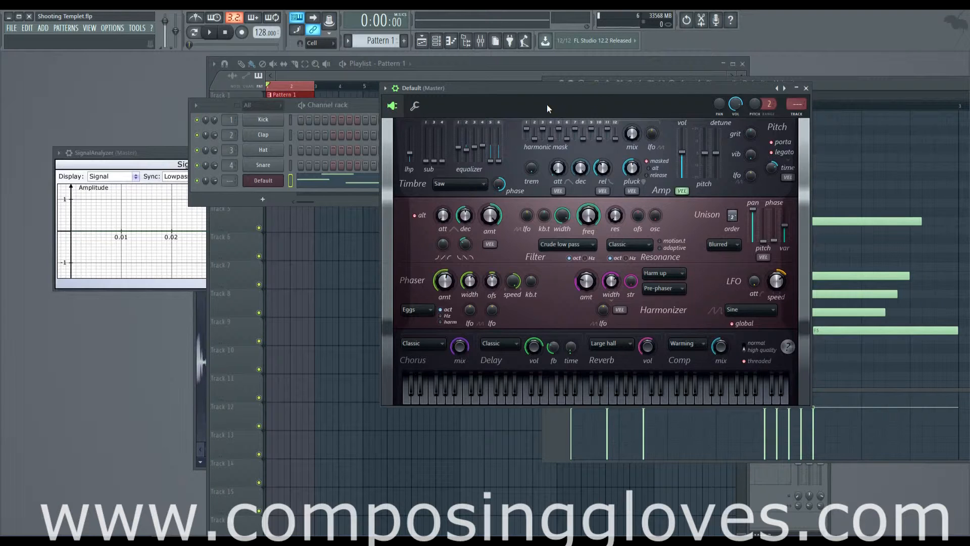